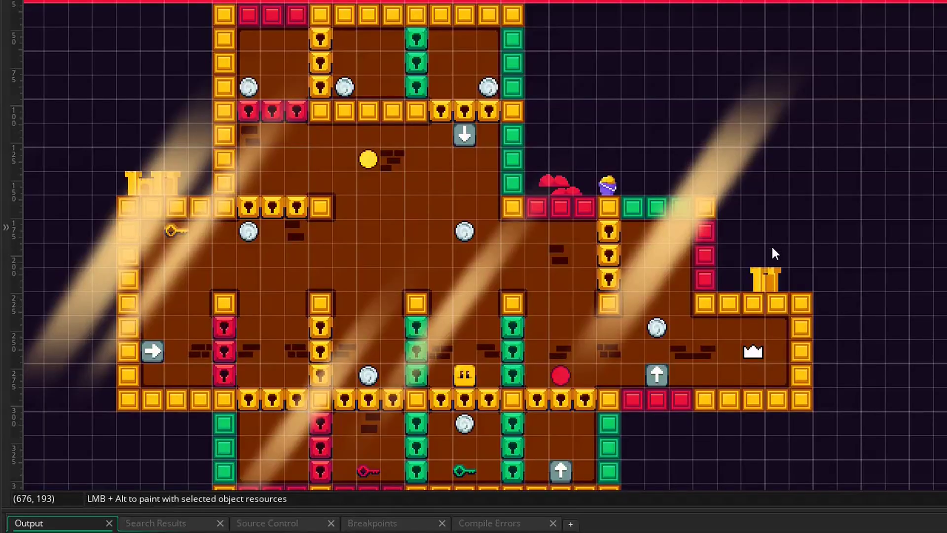
Scroll the Start Page to the Select Template grid showing the Blank Game template.
middle_drag(771, 244, 763, 229)
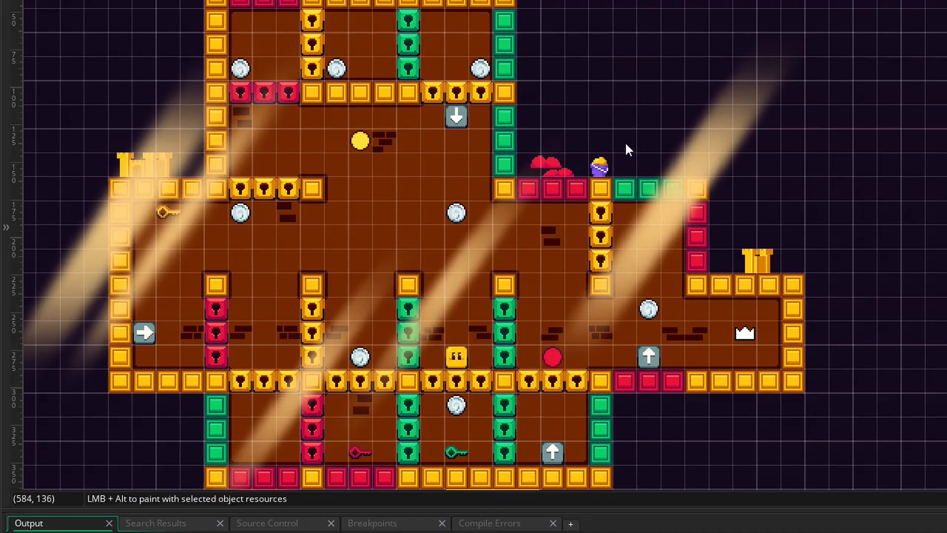
scroll(923, 163, down, 1)
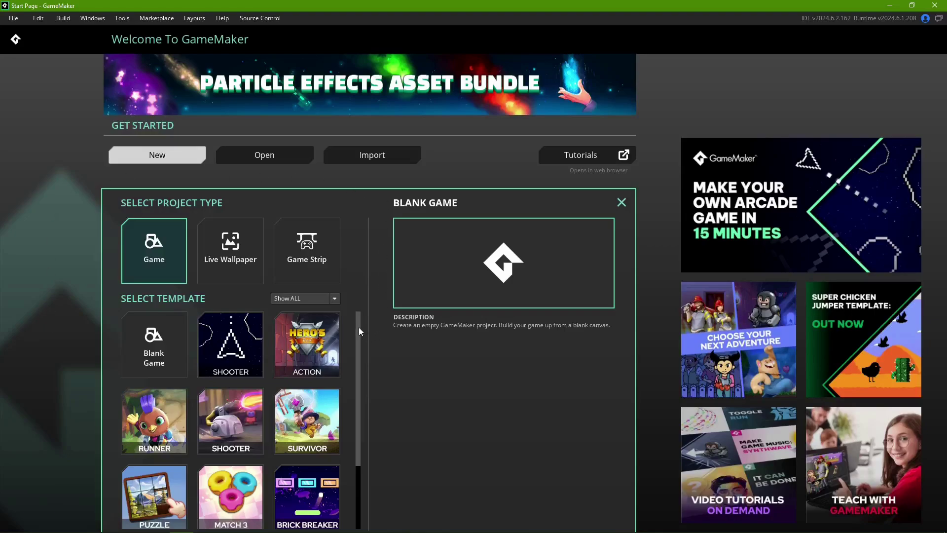
Create a new project from the Platformer template, keeping the name Platformer Template.
drag(359, 327, 362, 395)
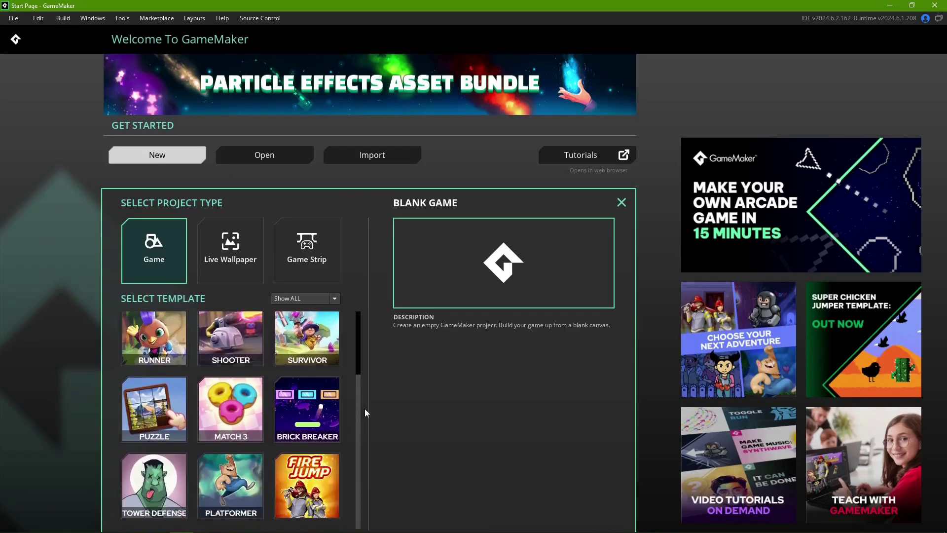
click(230, 475)
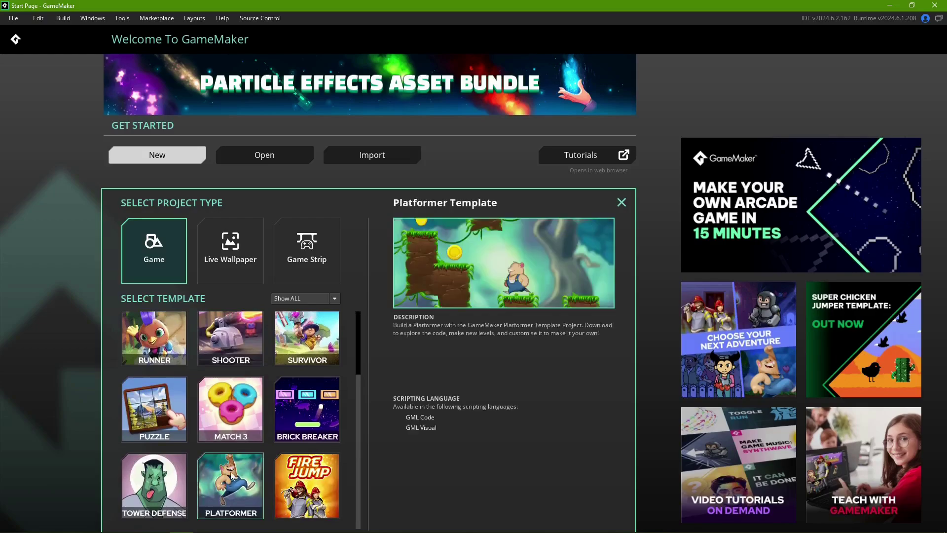
click(231, 475)
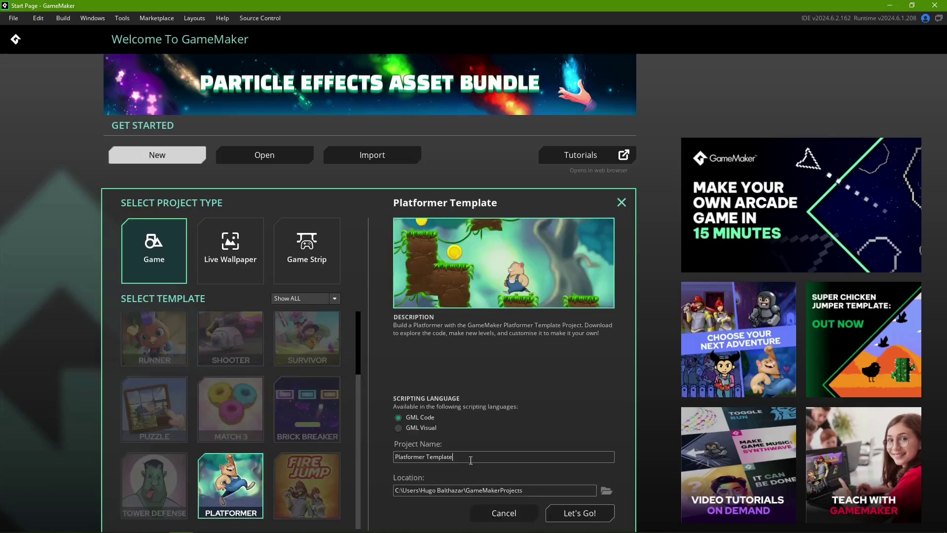
click(576, 512)
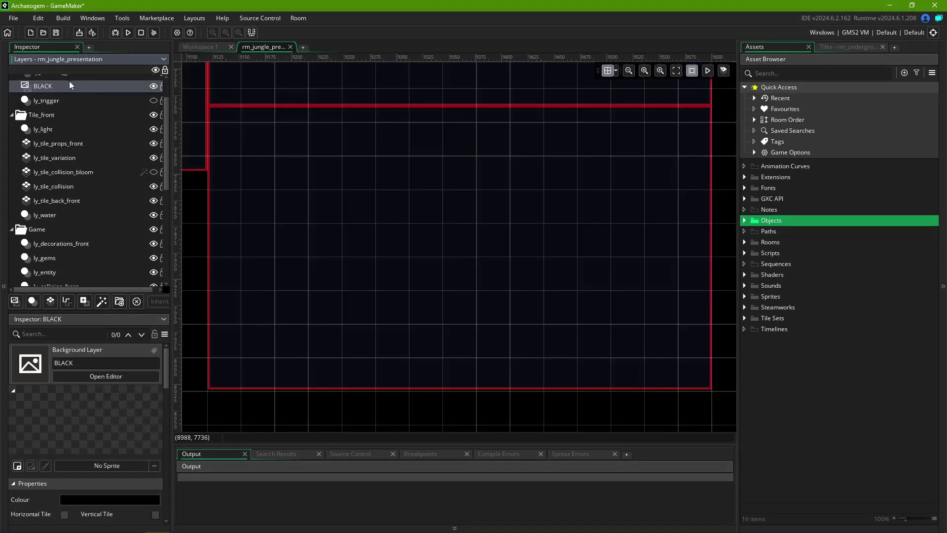
Drag the BLACK background layer down between ly_others and ly_danger to reveal the tiles.
drag(69, 81, 98, 268)
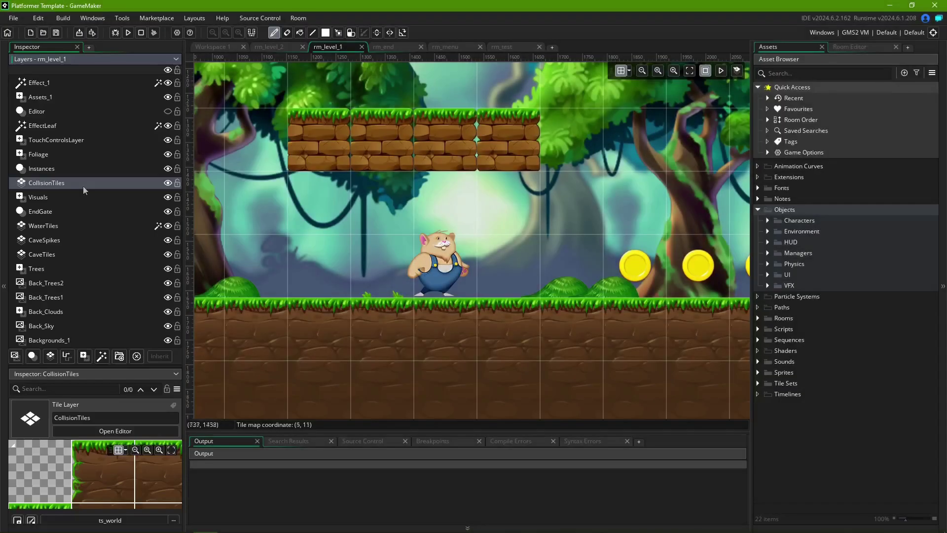
Create an instance layer named New_Layer and move it up just below Assets_1.
click(32, 356)
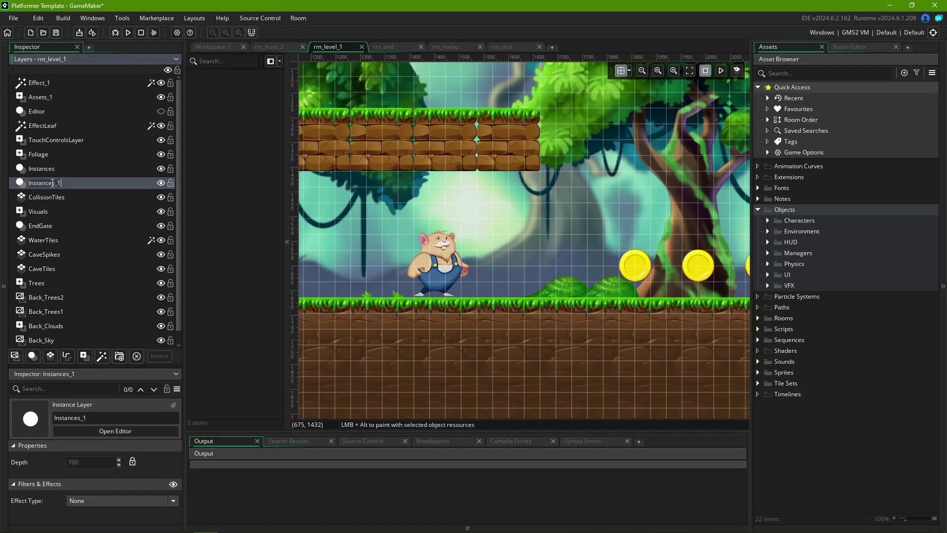
key(ctrl+a)
text(New_Layer)
key(Return)
drag(53, 183, 89, 109)
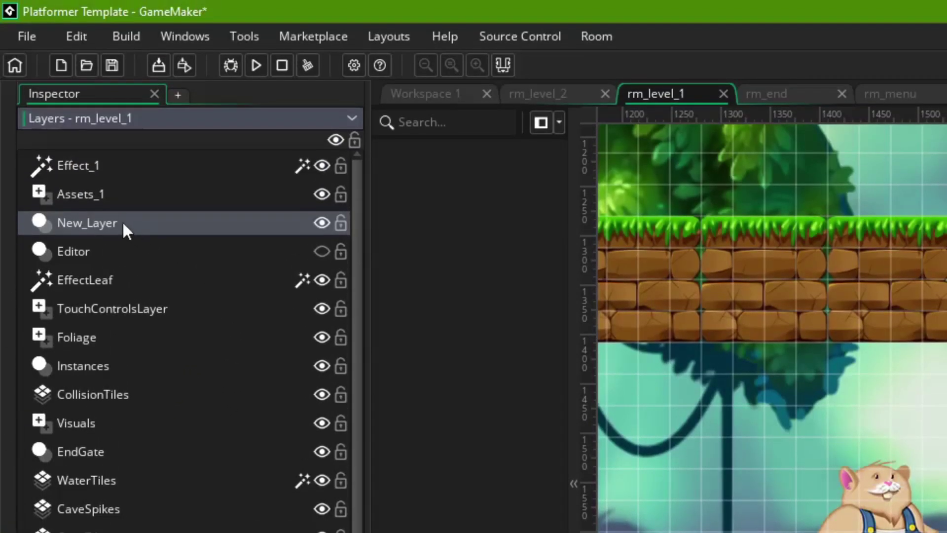
right_click(123, 230)
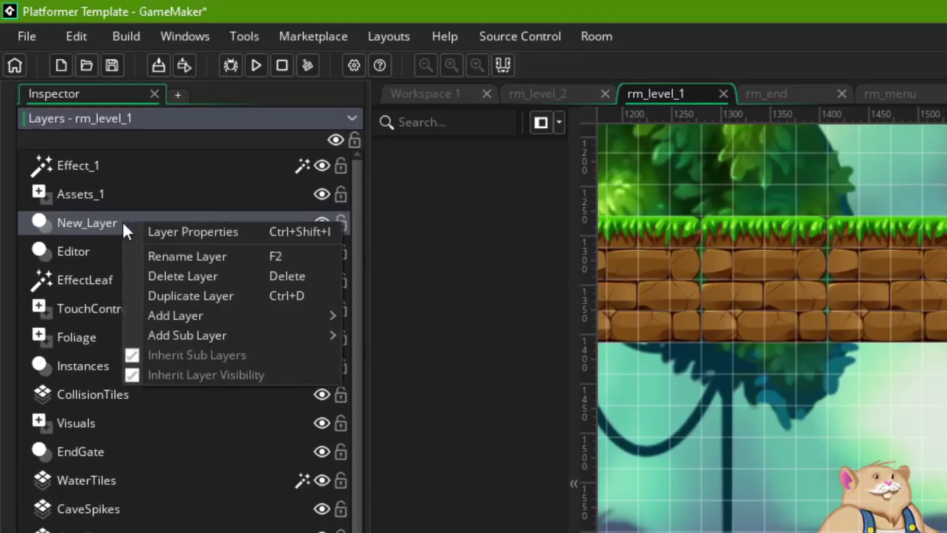
mouse_move(160, 321)
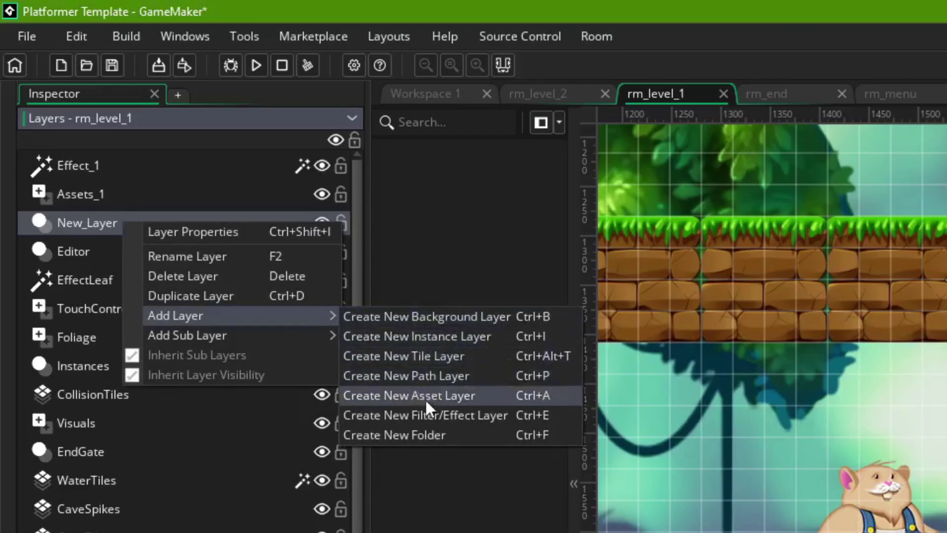
key(Escape)
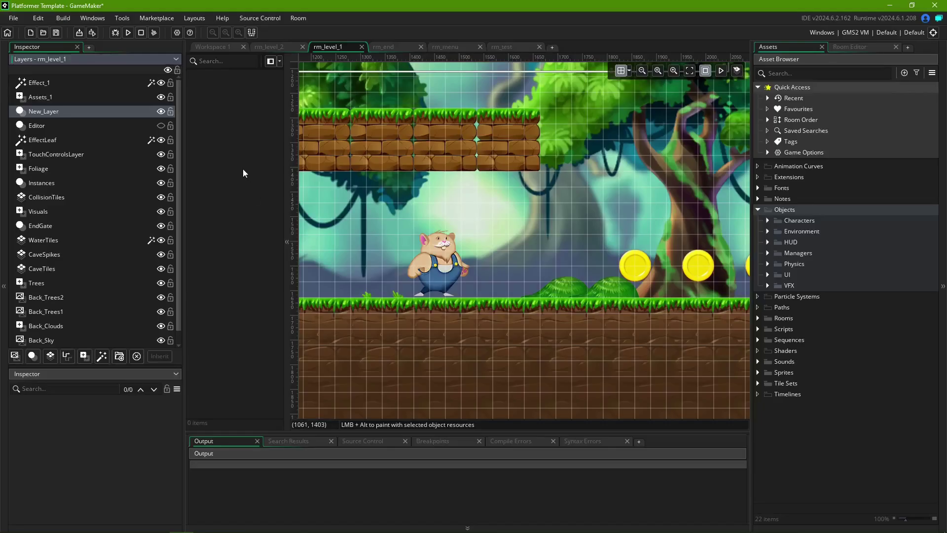
Add an Instances_1 instance sub-layer inside New_Layer.
right_click(94, 113)
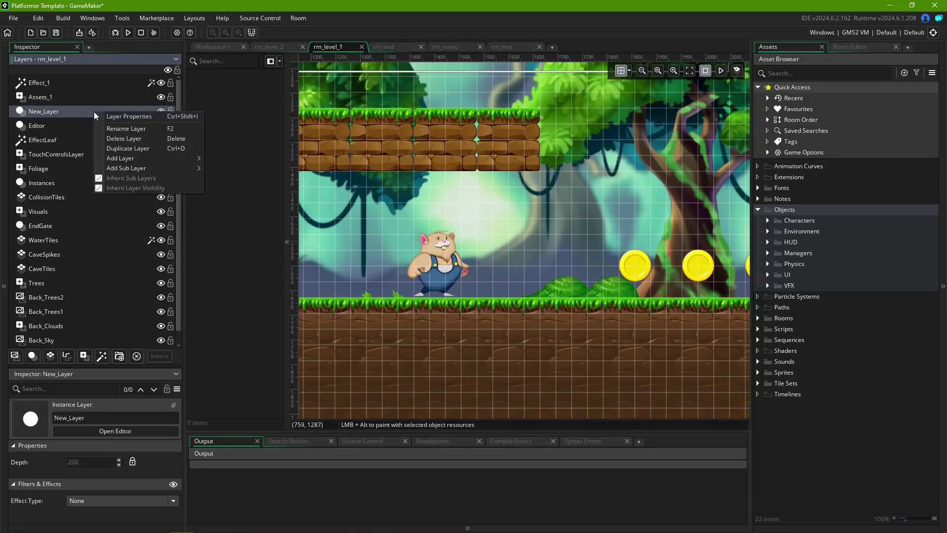
mouse_move(135, 168)
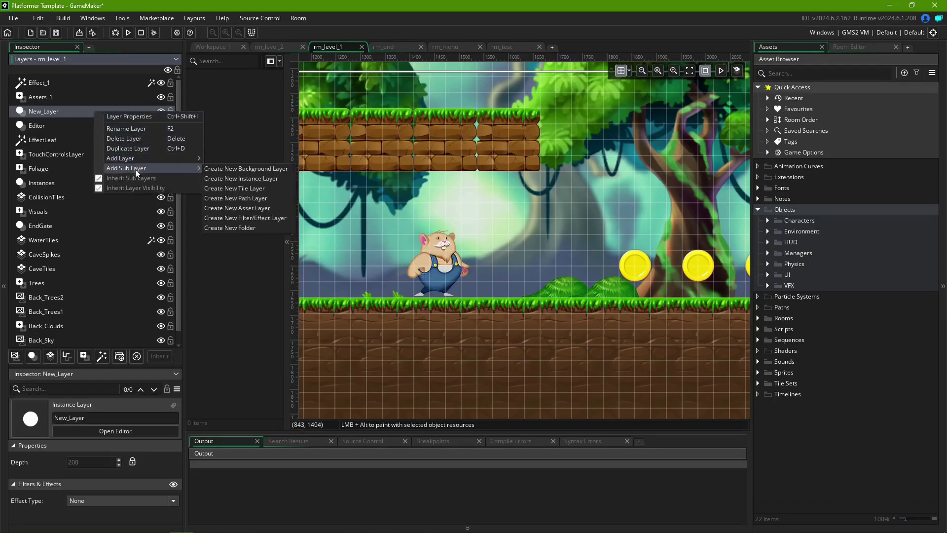
click(238, 179)
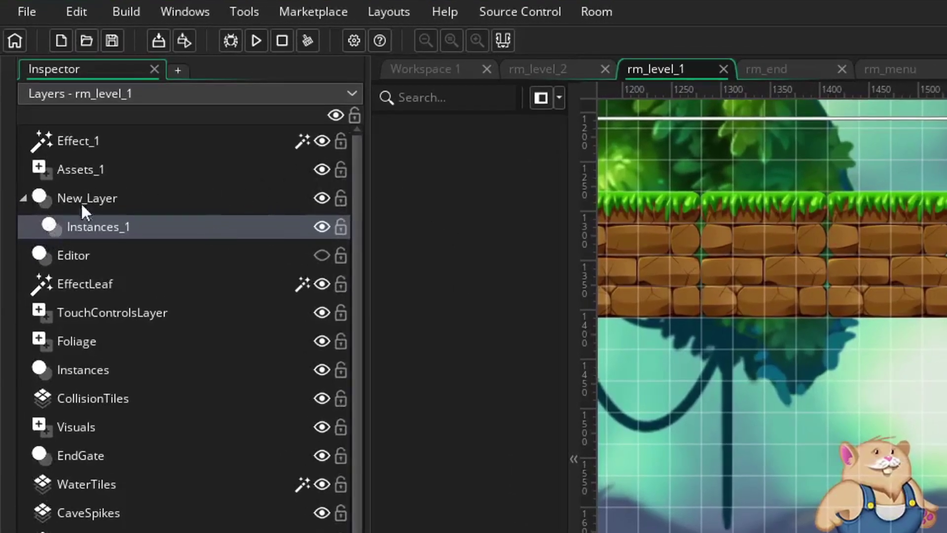
click(23, 198)
click(24, 199)
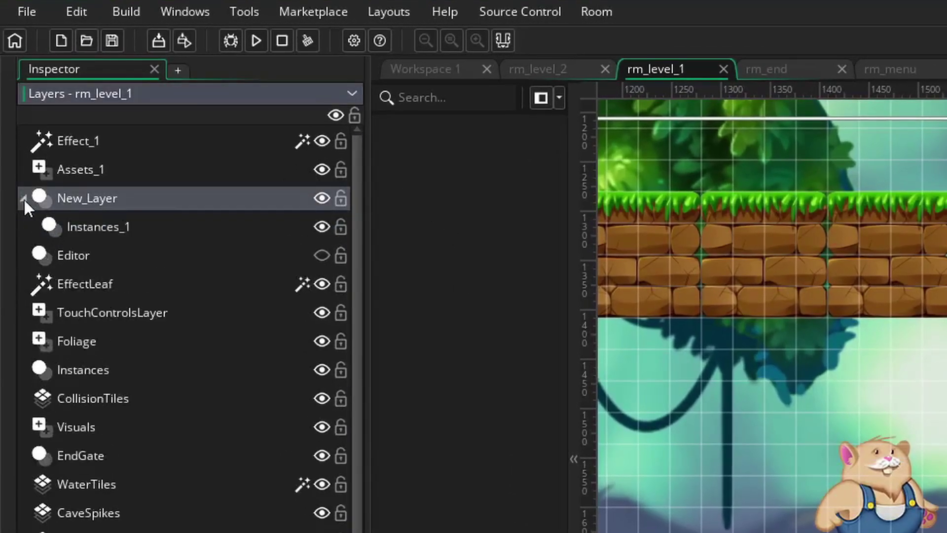
Toggle New_Layer's visibility off and on, then move it above Assets_1.
click(322, 198)
click(322, 198)
drag(213, 201, 174, 307)
drag(141, 252, 140, 170)
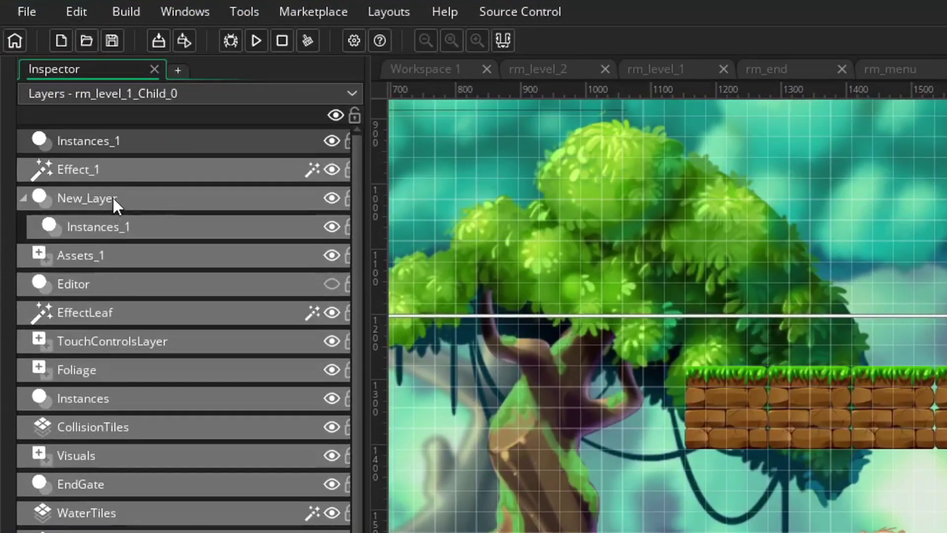
Untick Inherit Sub Layers and Inherit Layer Visibility for New_Layer in rm_level_1_Child_0.
right_click(112, 196)
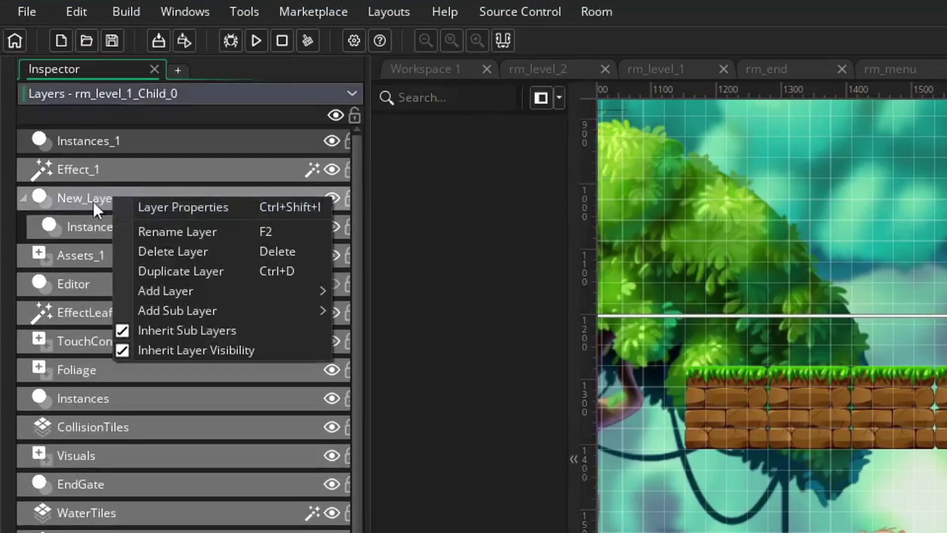
click(125, 331)
right_click(140, 197)
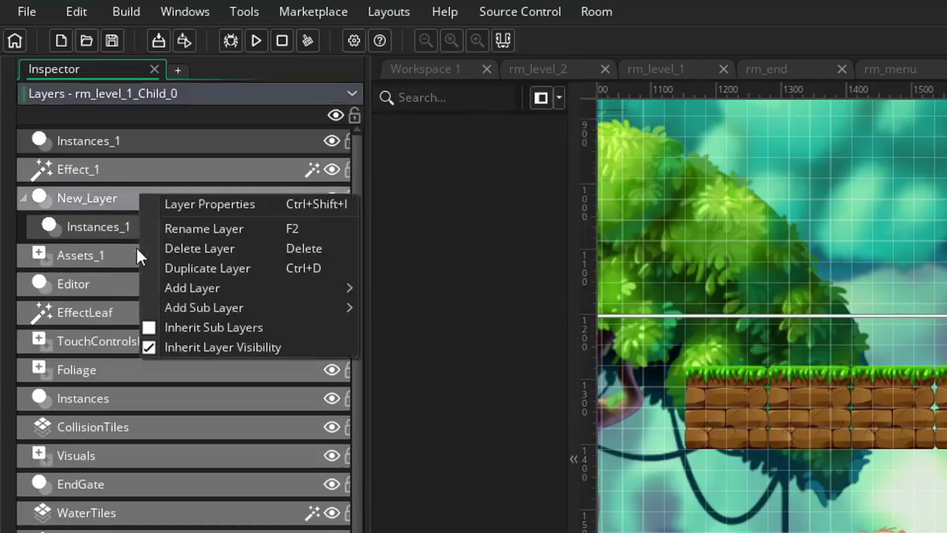
click(149, 345)
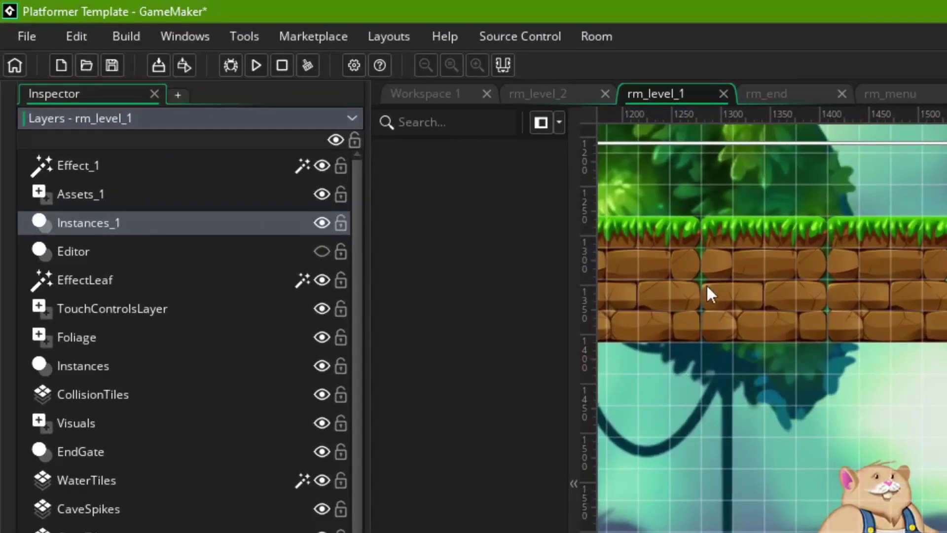
Rename the Instances_1 layer to 'Layer' using the Inspector's layer name field.
key(F2)
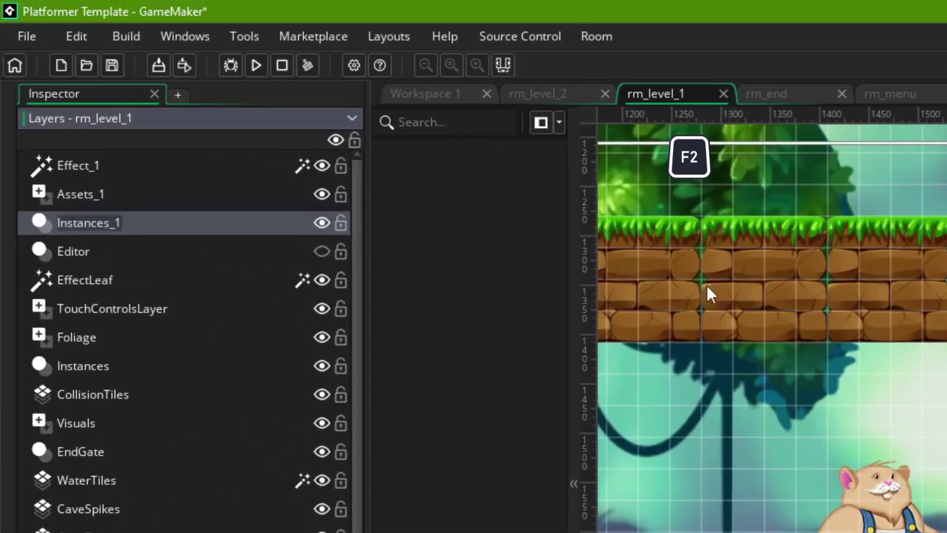
text(Layer)
key(Escape)
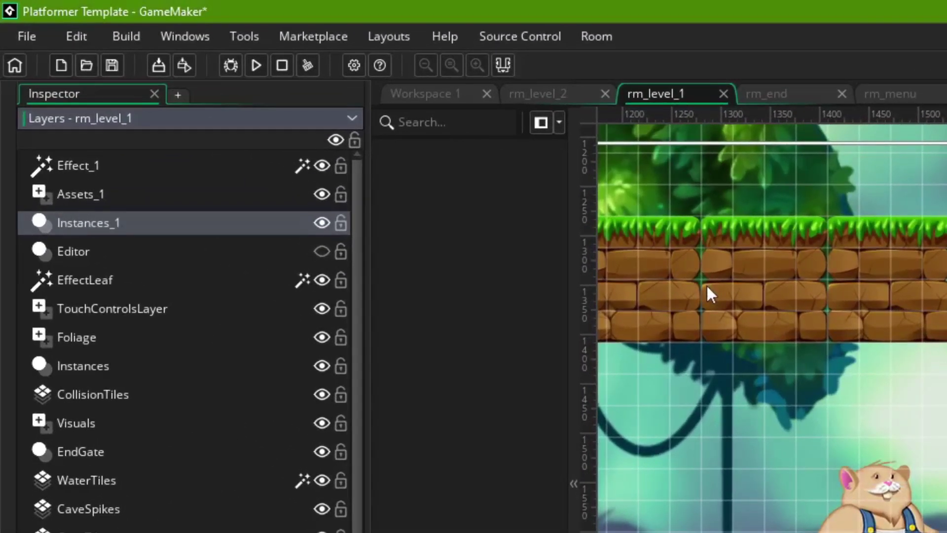
double_click(108, 221)
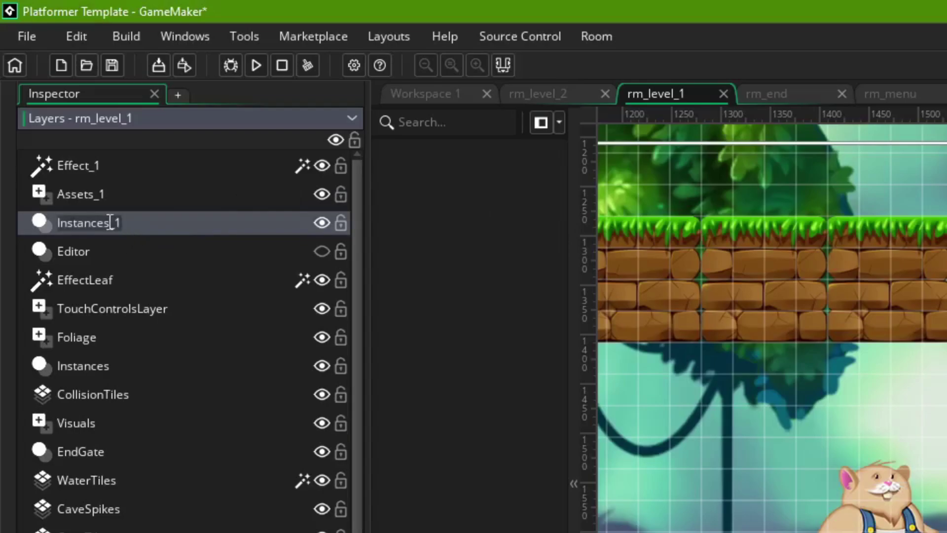
text(Layer)
key(Escape)
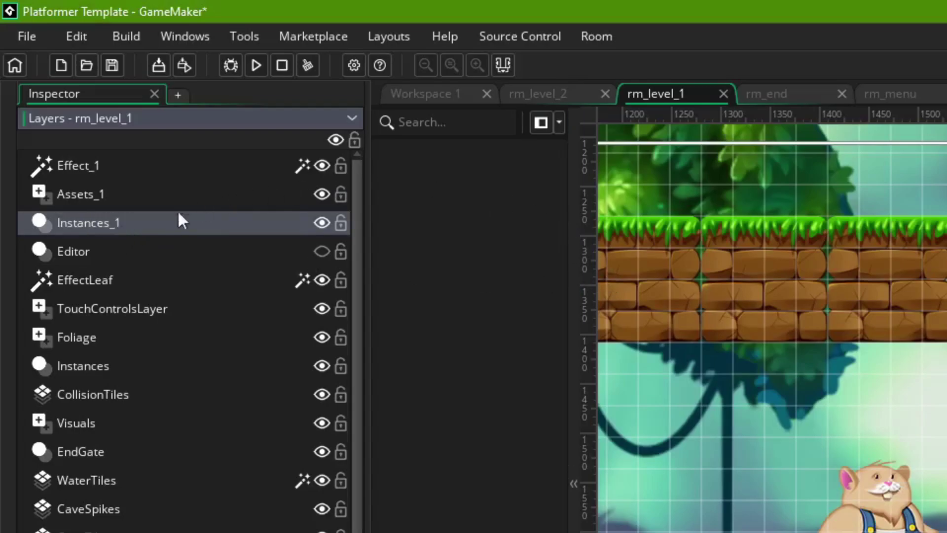
right_click(155, 223)
click(202, 259)
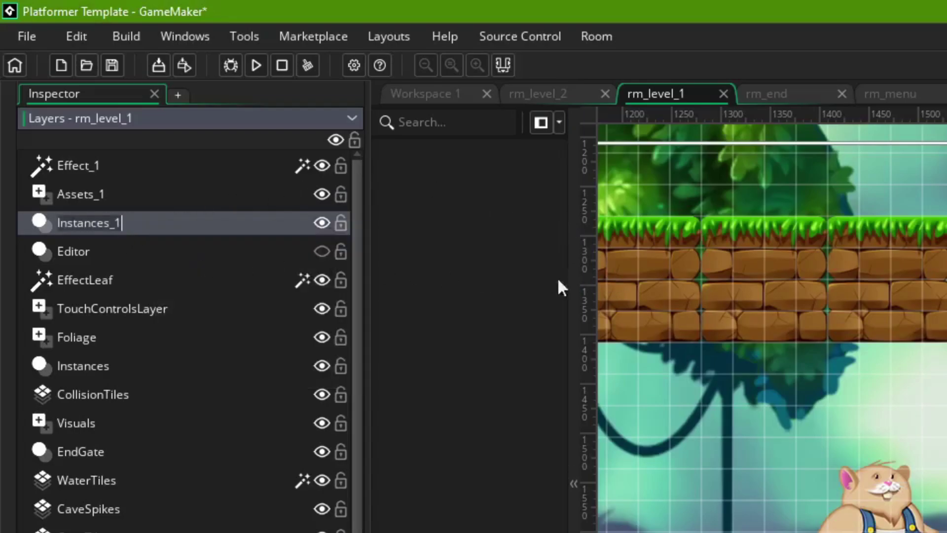
text(Layer)
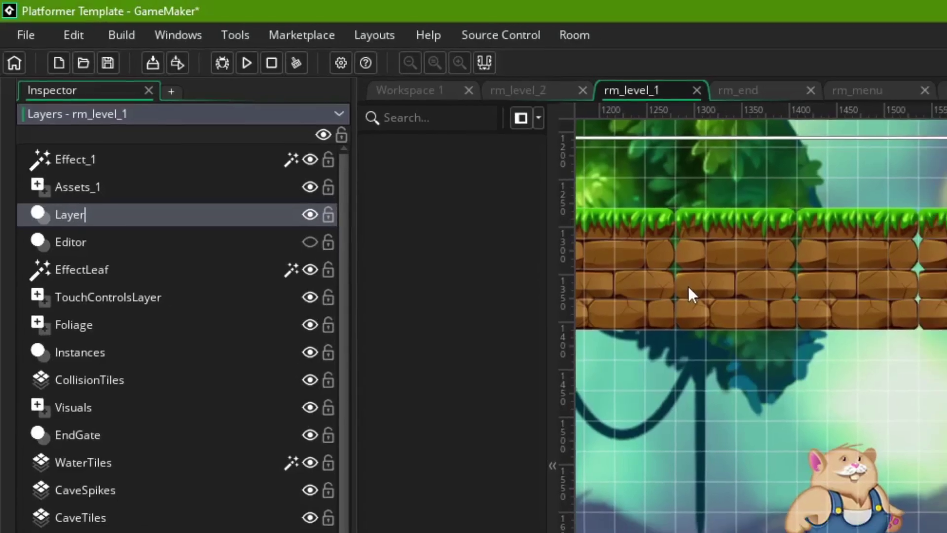
key(Escape)
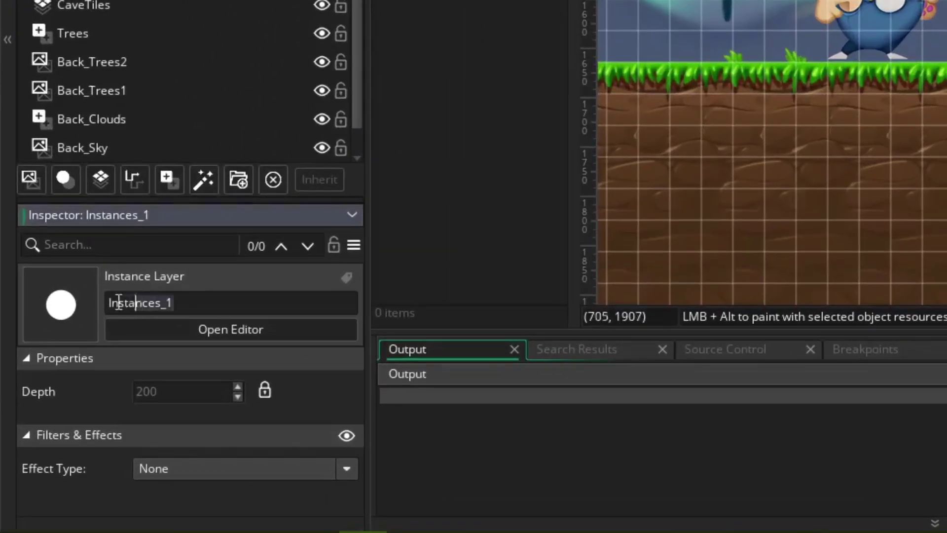
text(Layer)
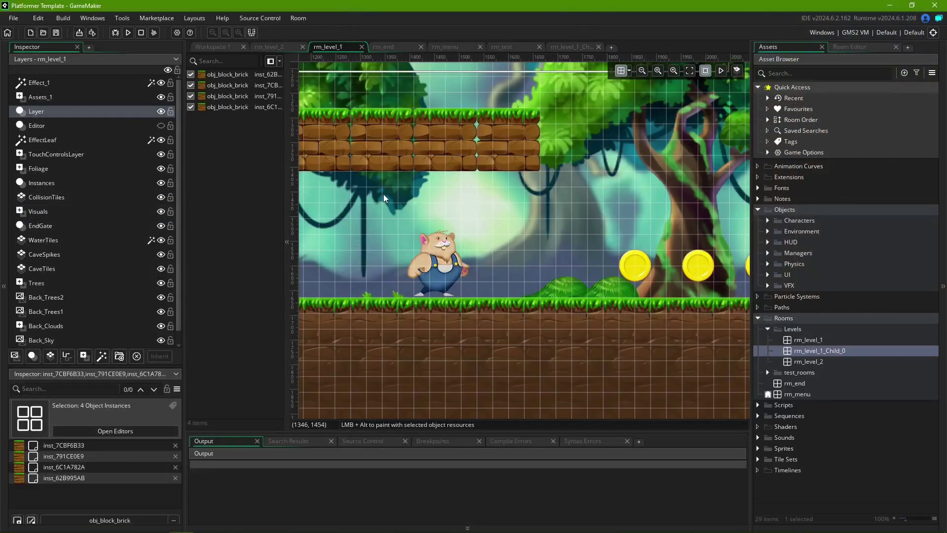
Hide the Layer holding the brick platform.
click(160, 112)
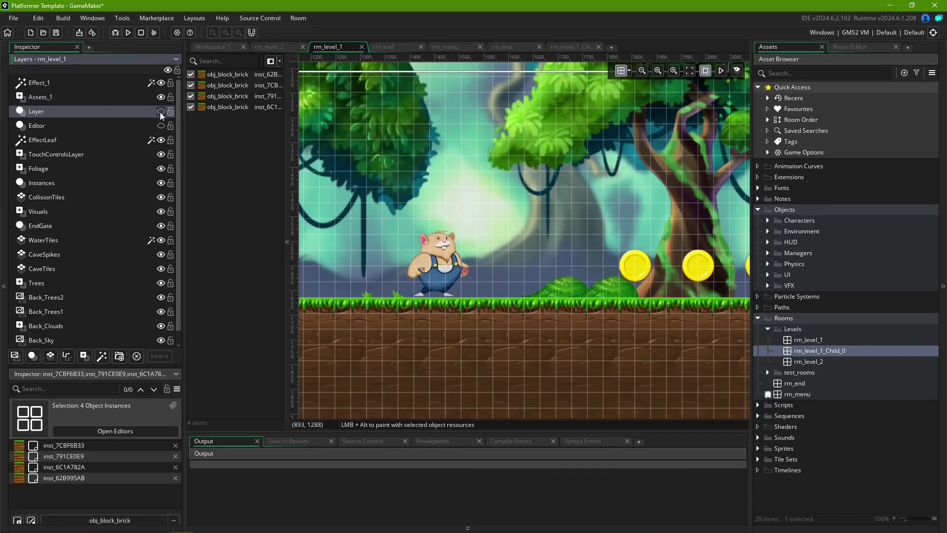
click(161, 112)
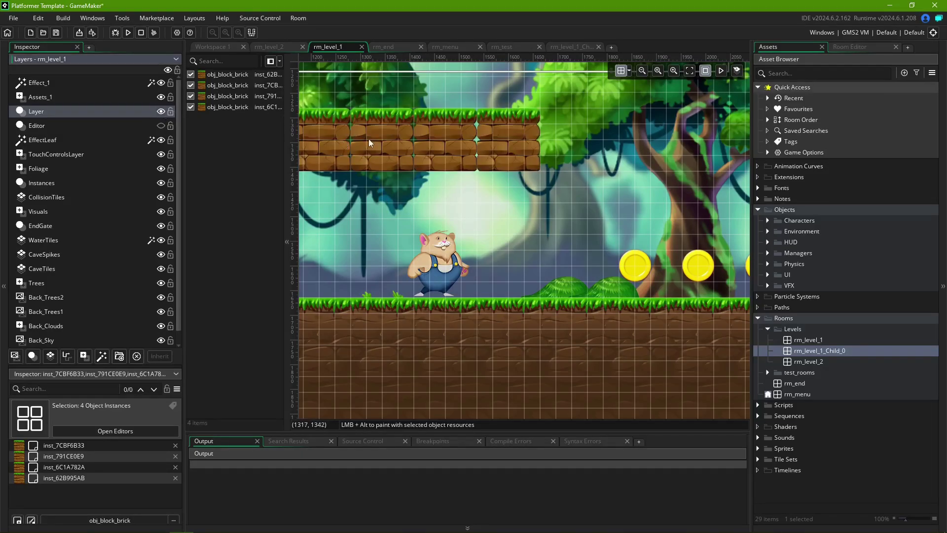
click(161, 112)
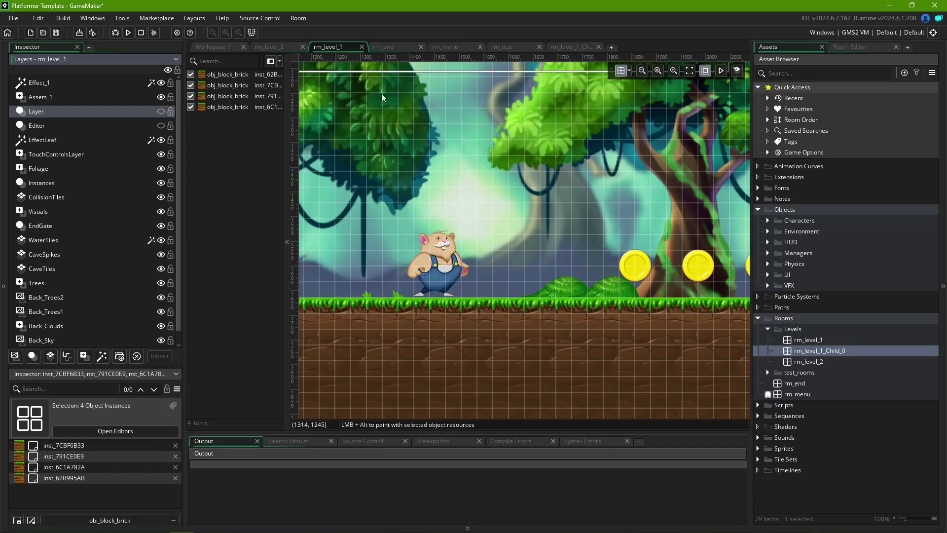
Run the game, walk and jump the hamster to confirm the platform is gone, then quit.
key(F5)
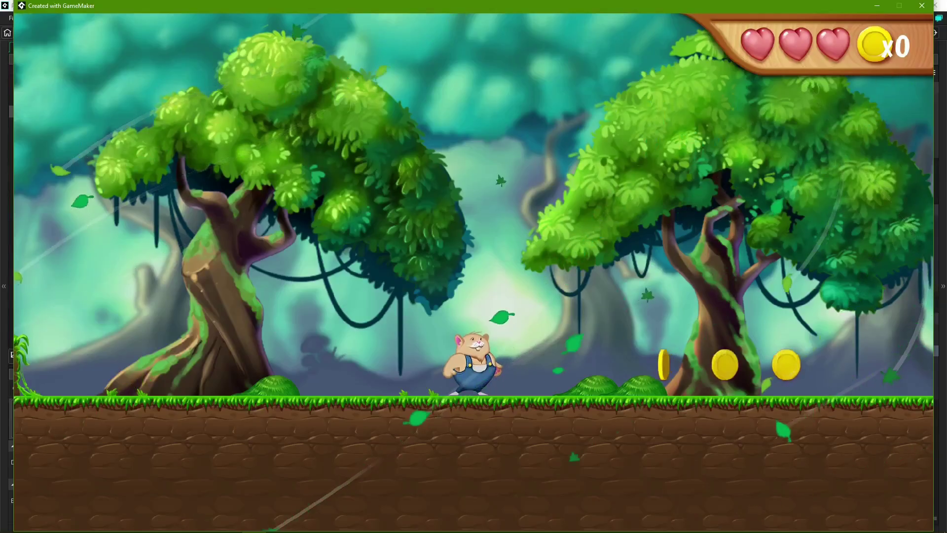
key(Right)
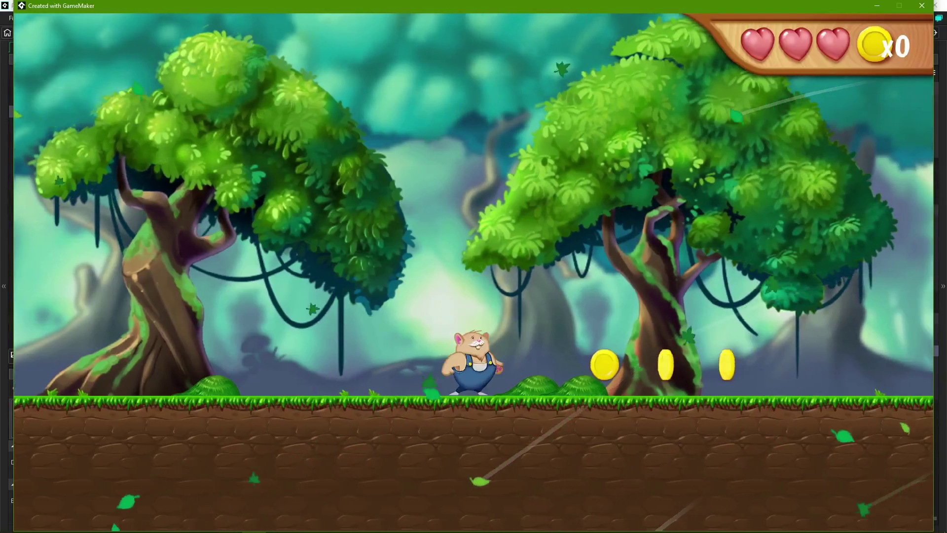
key(Left)
key(space)
key(space)
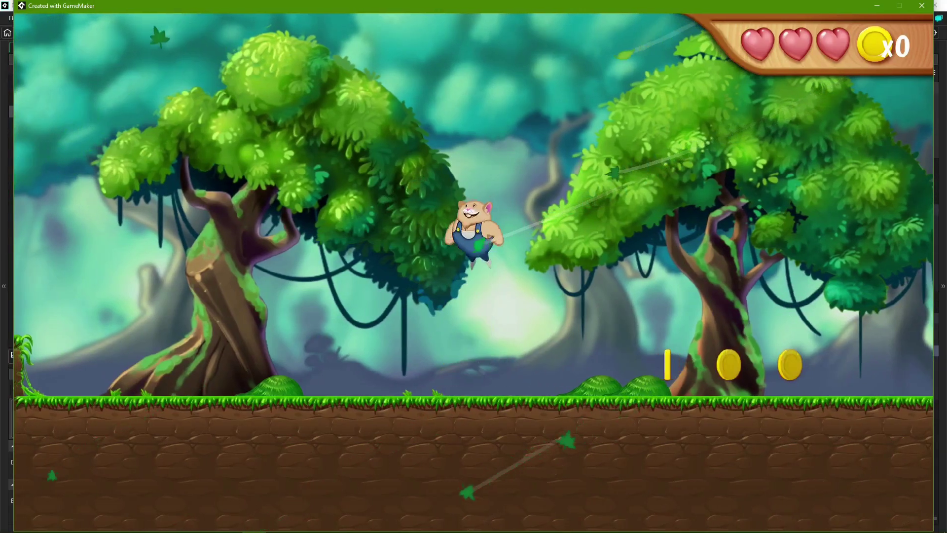
key(Left)
key(Right)
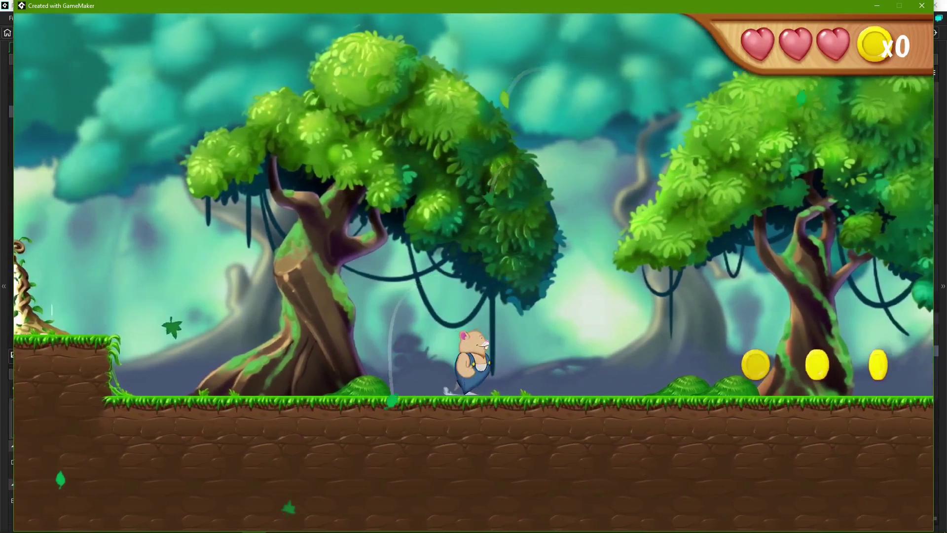
key(space)
key(alt+F4)
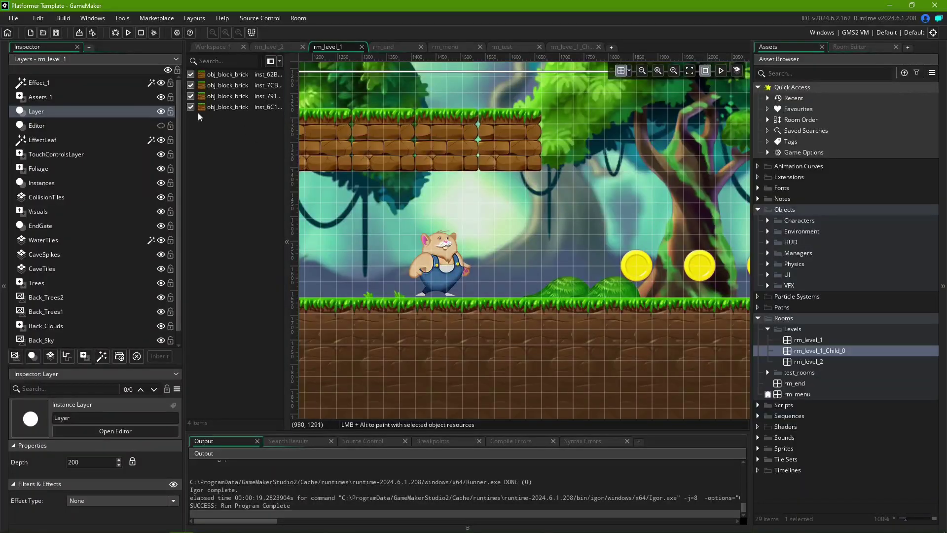
Lock the Layer, then confirm deleting it is blocked by the layer-is-locked error.
click(170, 113)
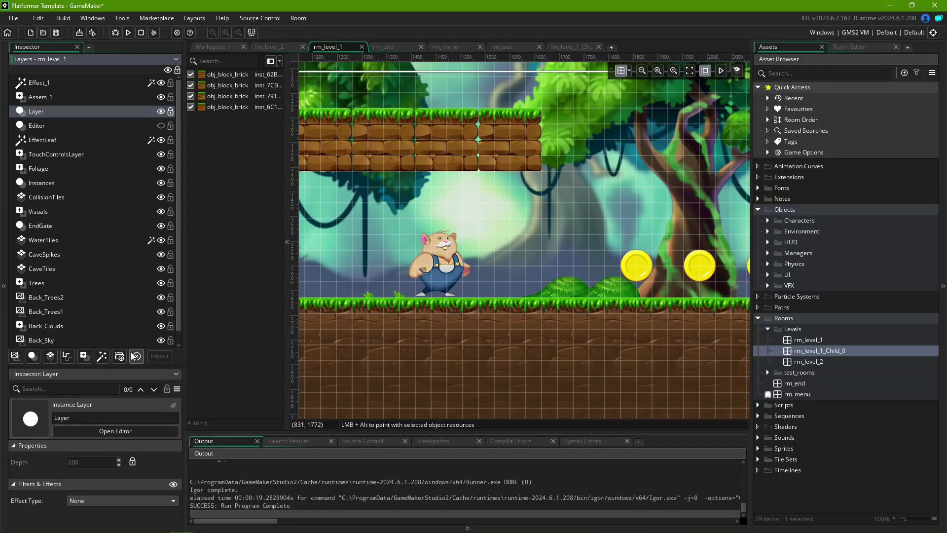
click(137, 356)
click(516, 289)
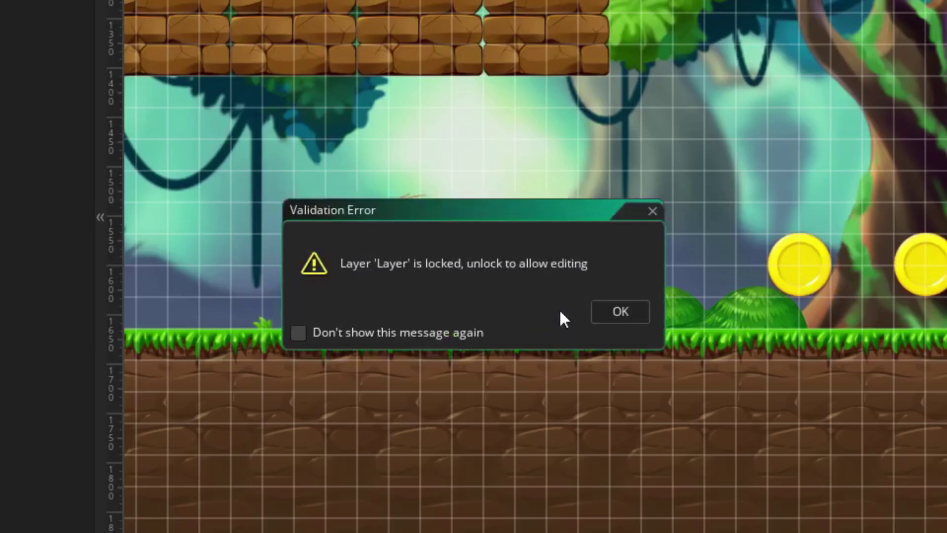
click(615, 312)
Select and deselect brick blocks to show they remain selectable on the locked layer.
click(447, 160)
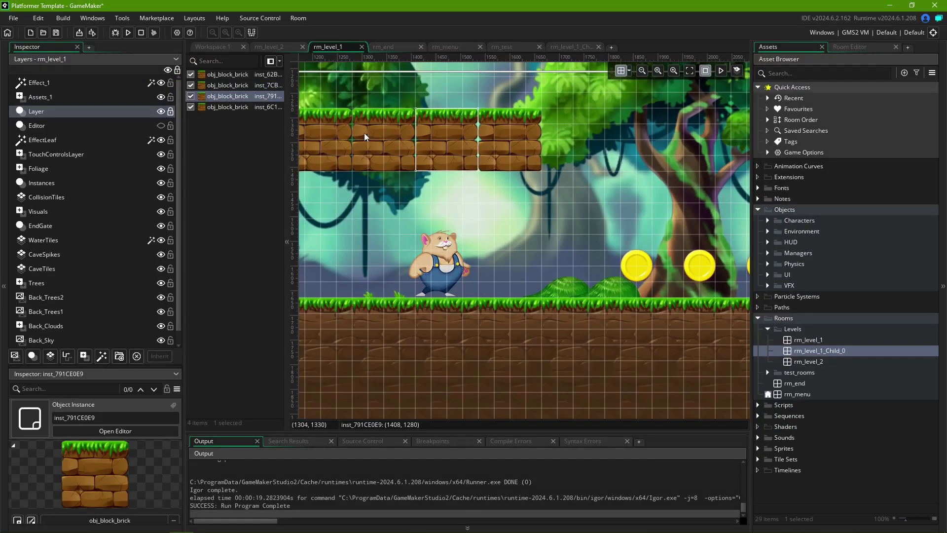
click(370, 138)
click(385, 205)
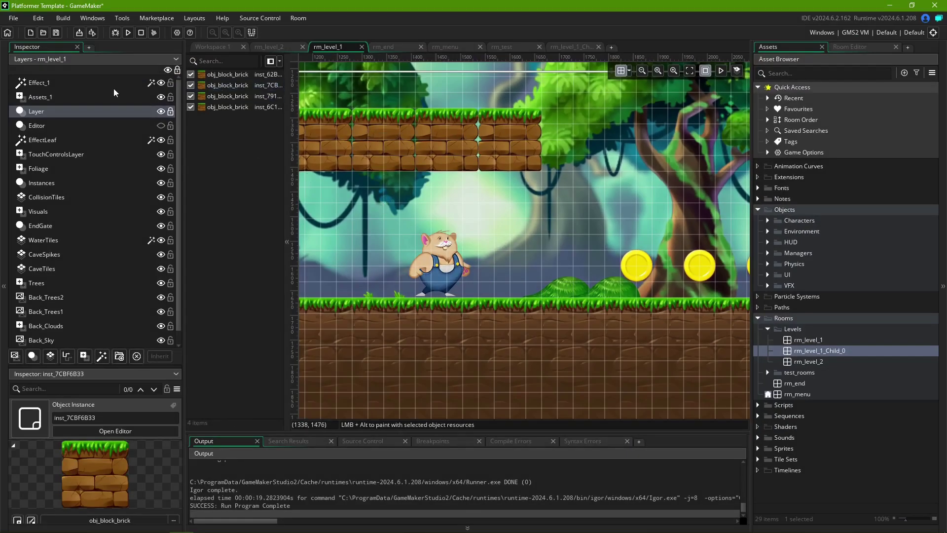
click(380, 144)
click(381, 95)
Move Layer to the top of the layer list at depth 0, drawing bricks in front.
click(161, 111)
click(161, 112)
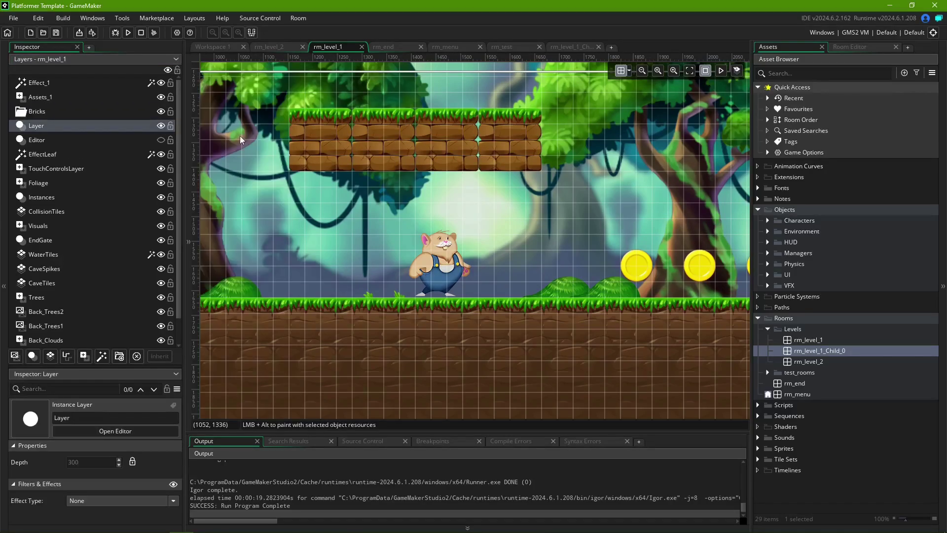
mouse_move(57, 125)
mouse_down()
mouse_move(56, 178)
mouse_move(65, 129)
mouse_up()
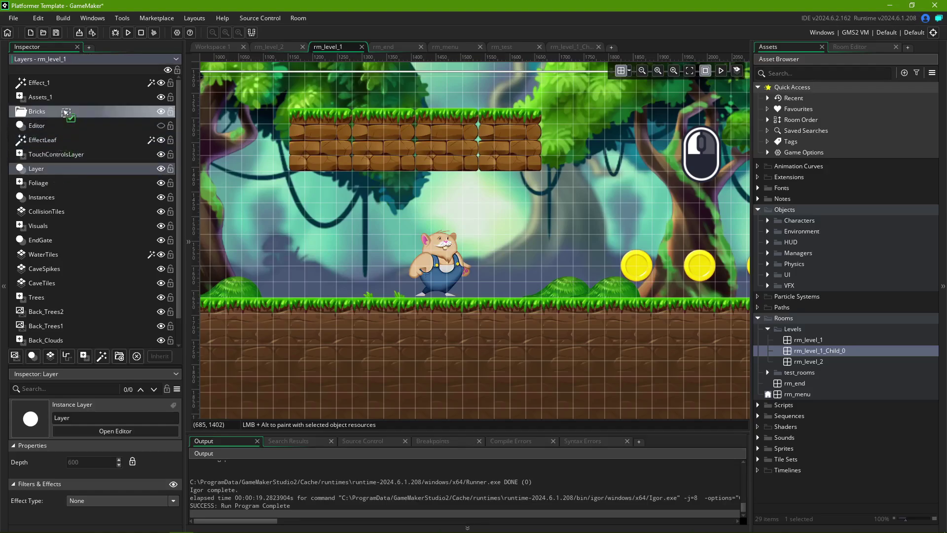
drag(65, 112, 65, 113)
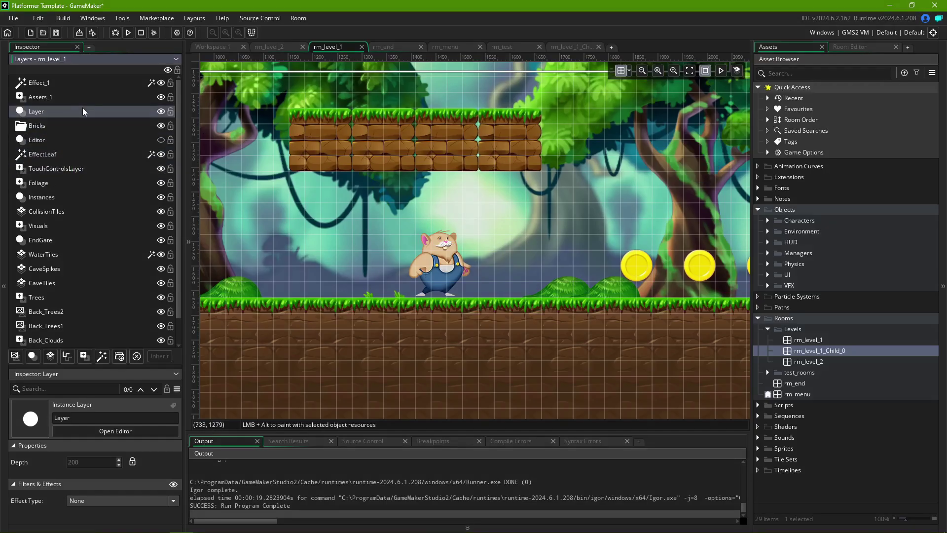
drag(82, 112, 86, 305)
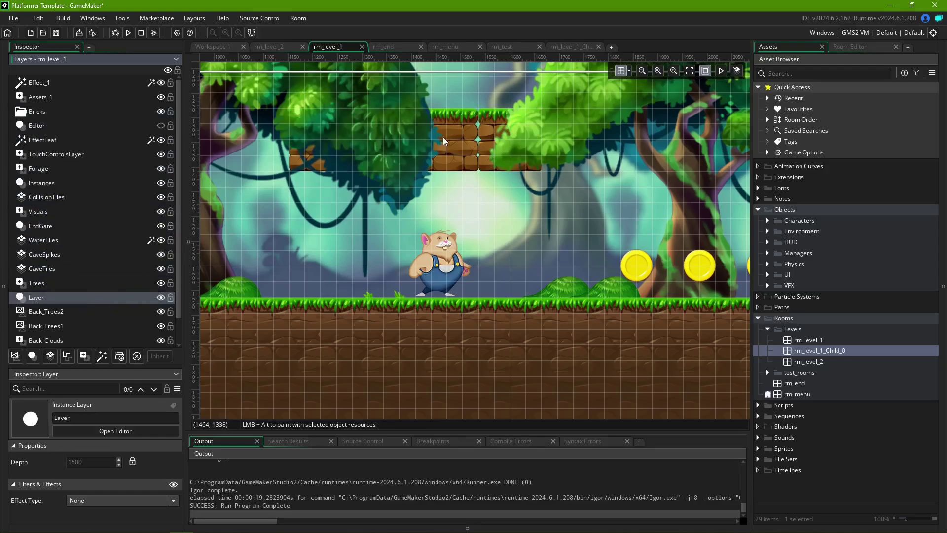
drag(69, 302, 75, 83)
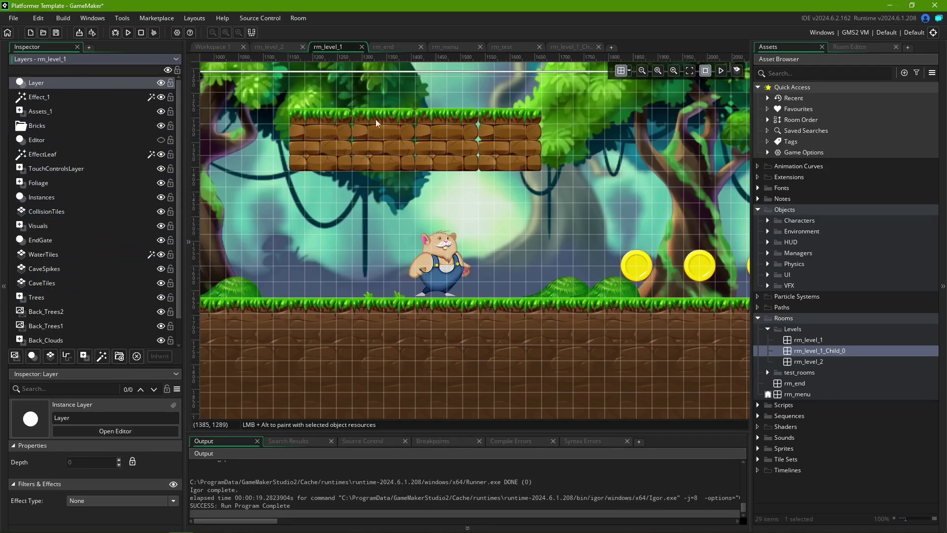
Save the room, then create a new layer folder and undo it.
key(ctrl+s)
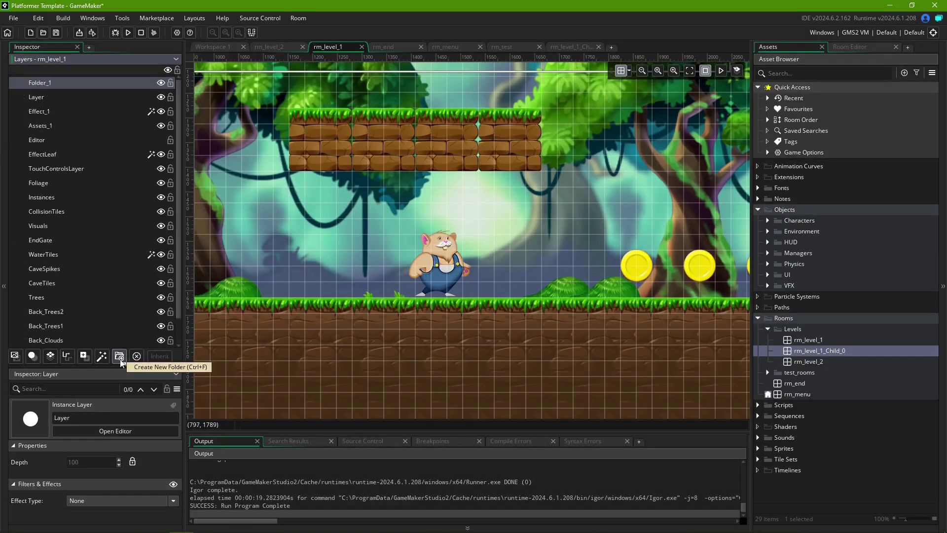
click(239, 181)
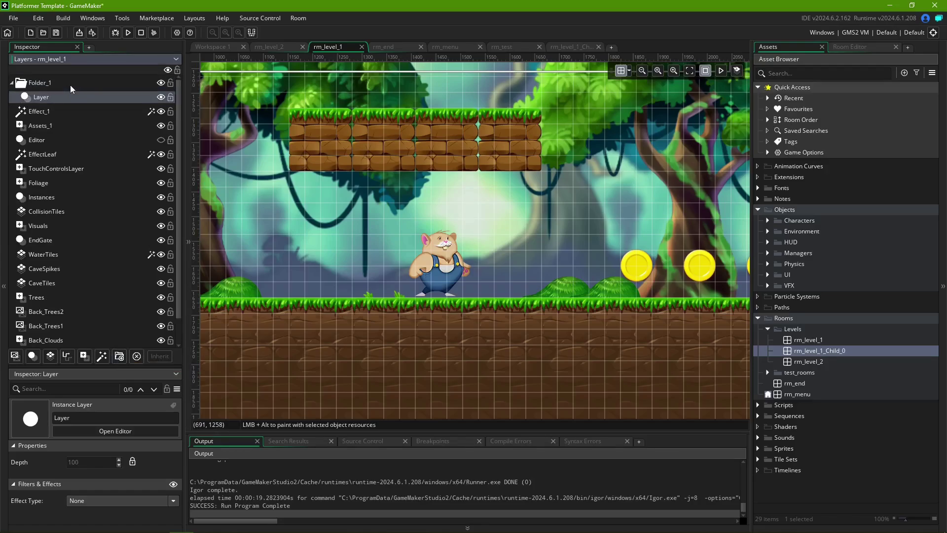
key(ctrl+z)
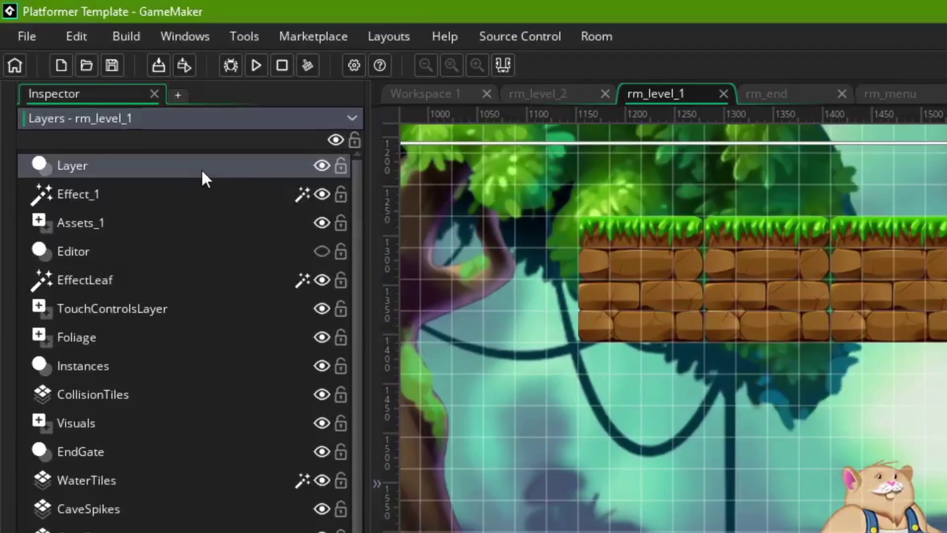
Add Folder_1 from Layer's Add Layer menu, nest Layer inside it, then undo.
right_click(101, 84)
mouse_move(293, 262)
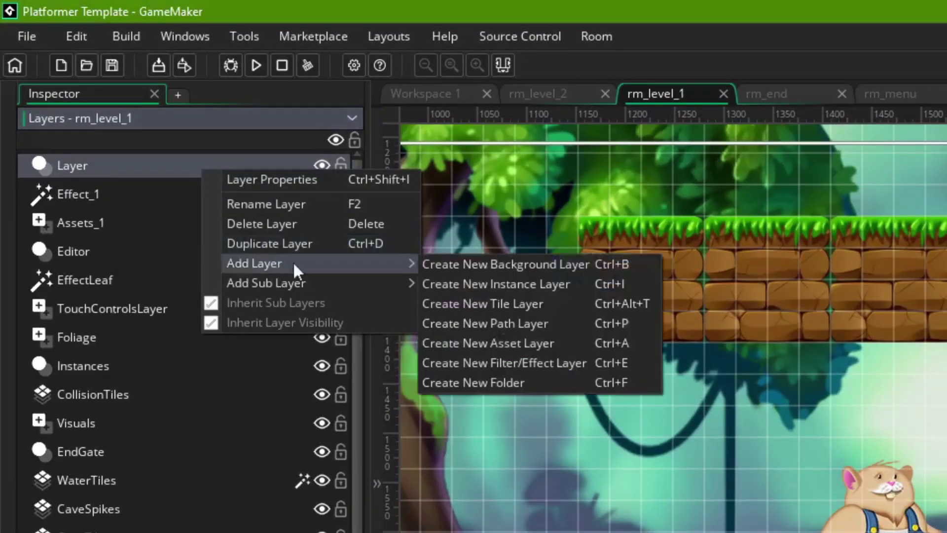
click(490, 382)
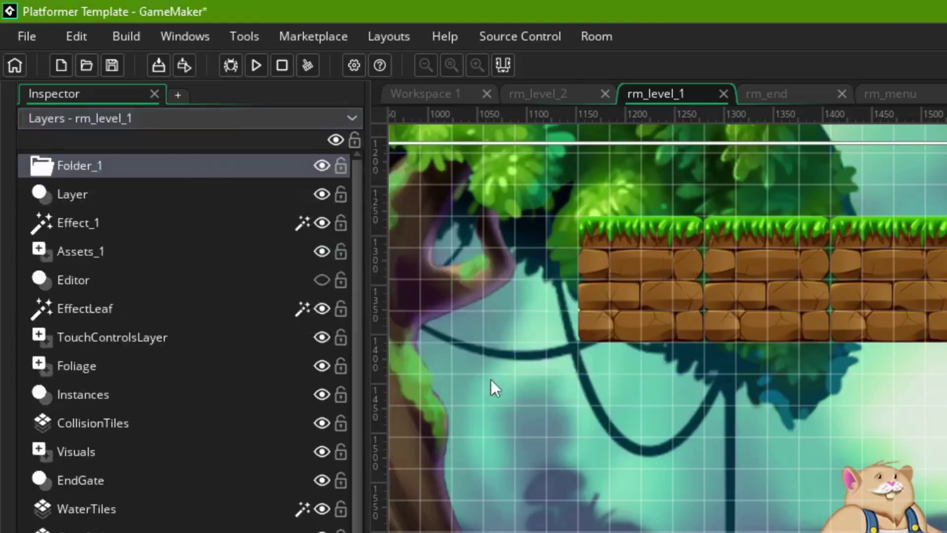
drag(84, 193, 110, 171)
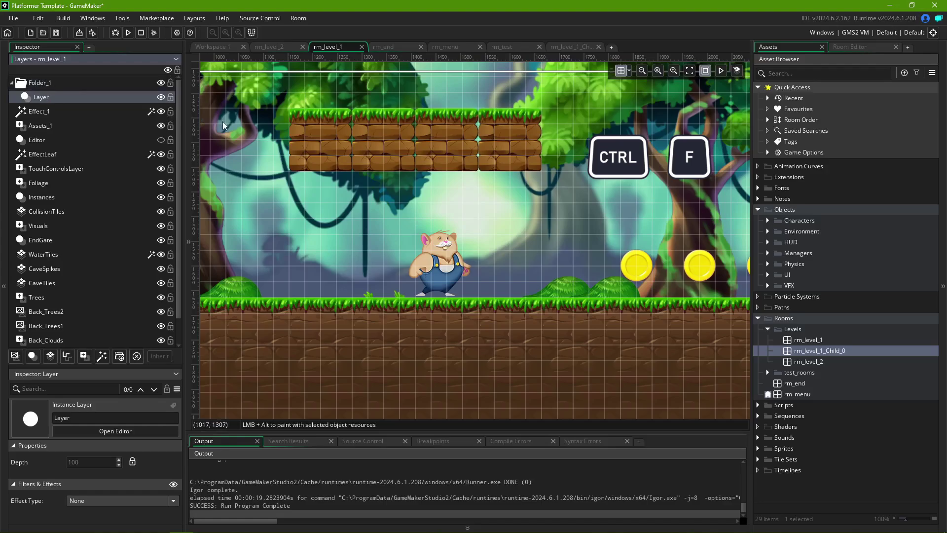
key(ctrl+z)
key(ctrl+z)
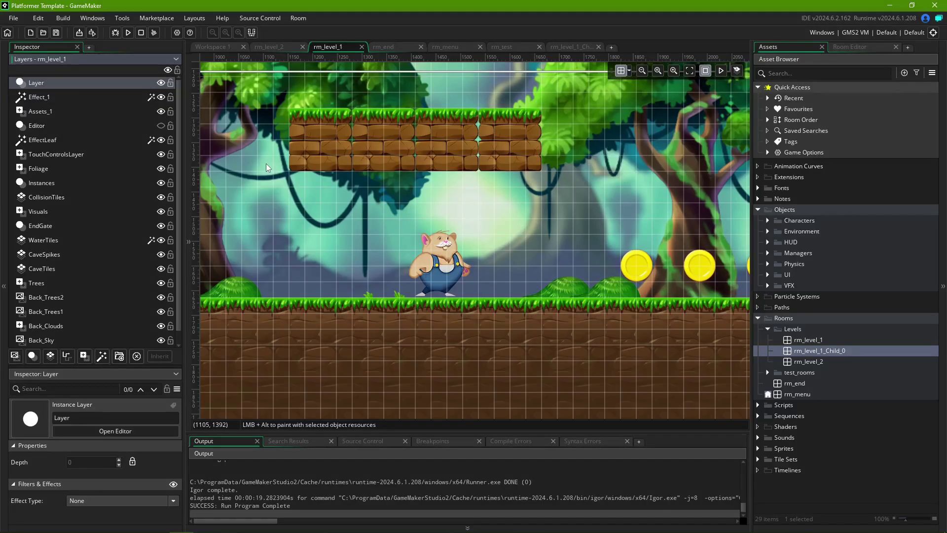
Delete Folder_1, then delete the Layer instance layer and confirm with Yes.
key(Delete)
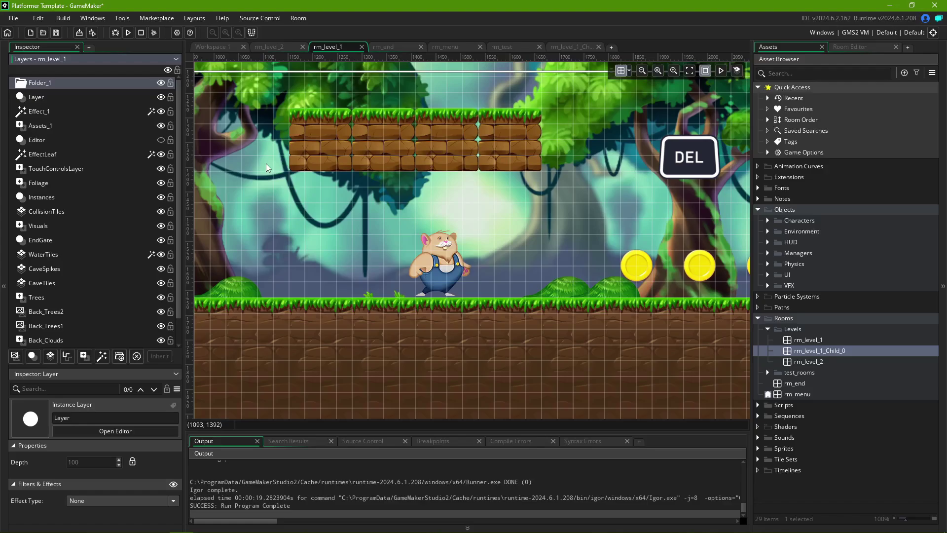
key(Delete)
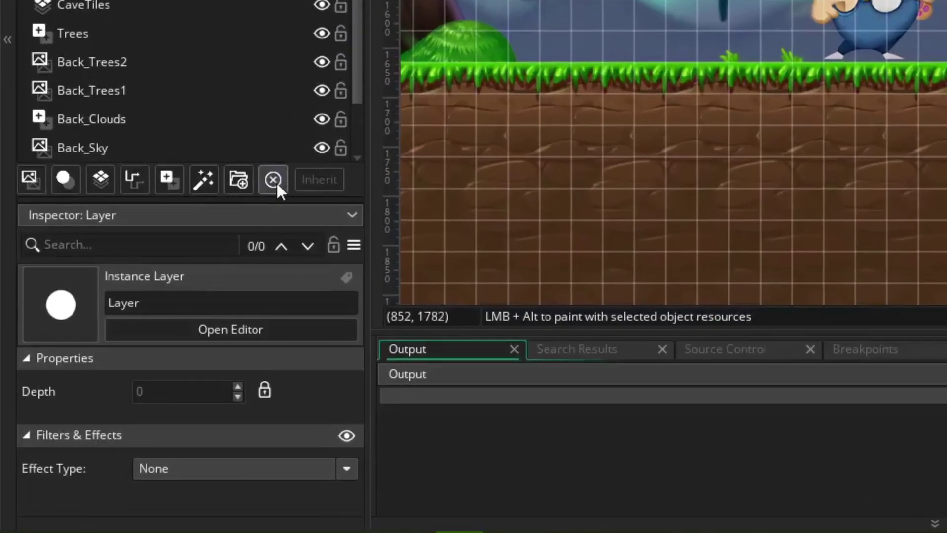
click(275, 182)
click(505, 289)
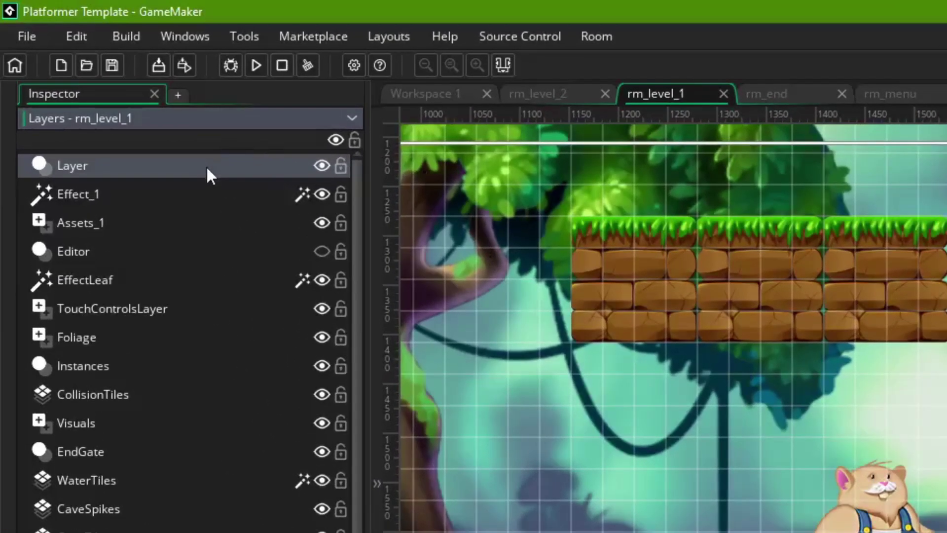
right_click(104, 84)
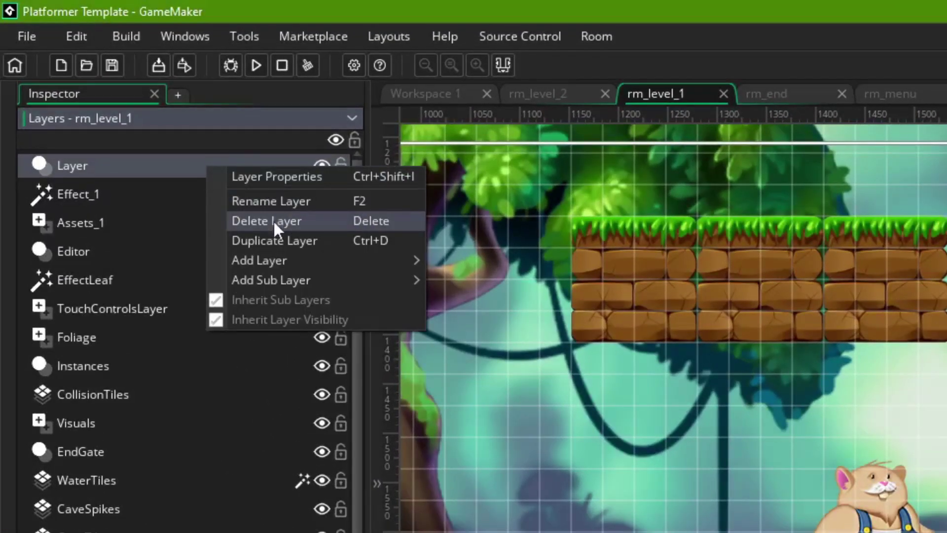
click(273, 221)
click(531, 304)
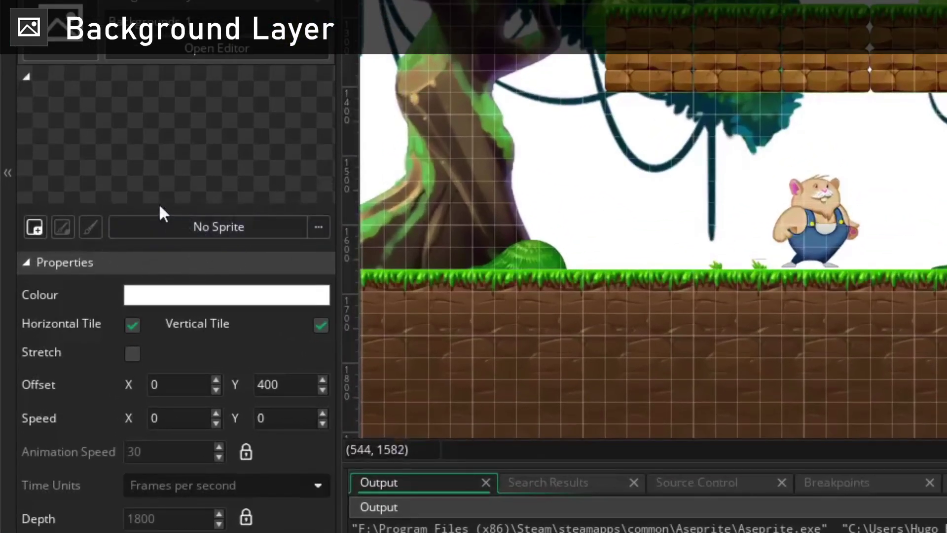
Assign spr_cloud_big from Sprites > Environment > Backgrounds to the background layer.
click(200, 231)
double_click(489, 281)
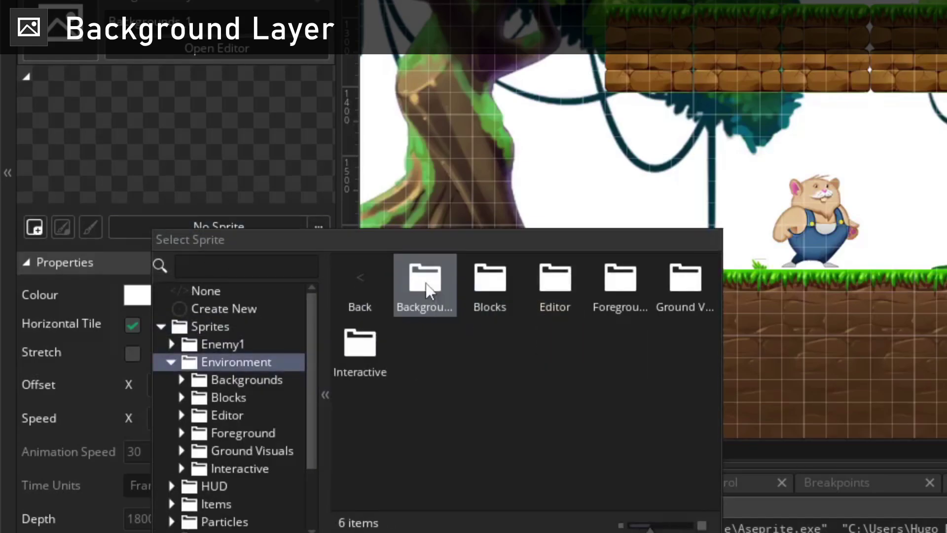
double_click(423, 284)
click(425, 281)
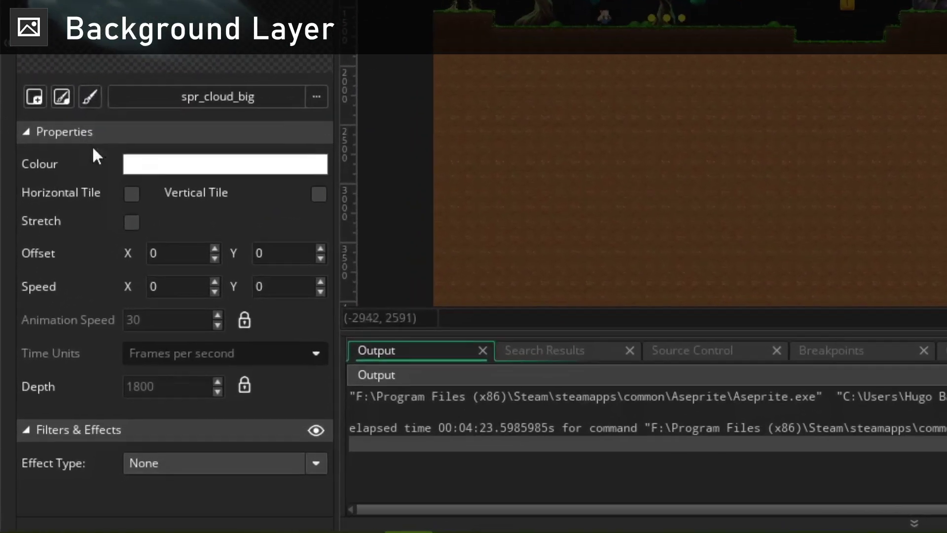
Try blue and red tints for Backgrounds_1, then cancel to keep it white.
click(184, 162)
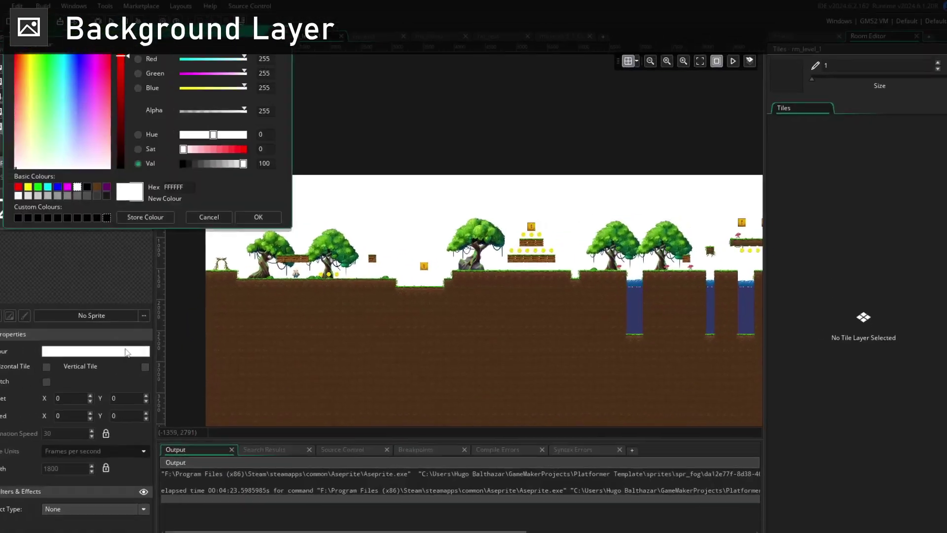
click(37, 74)
drag(227, 141, 199, 67)
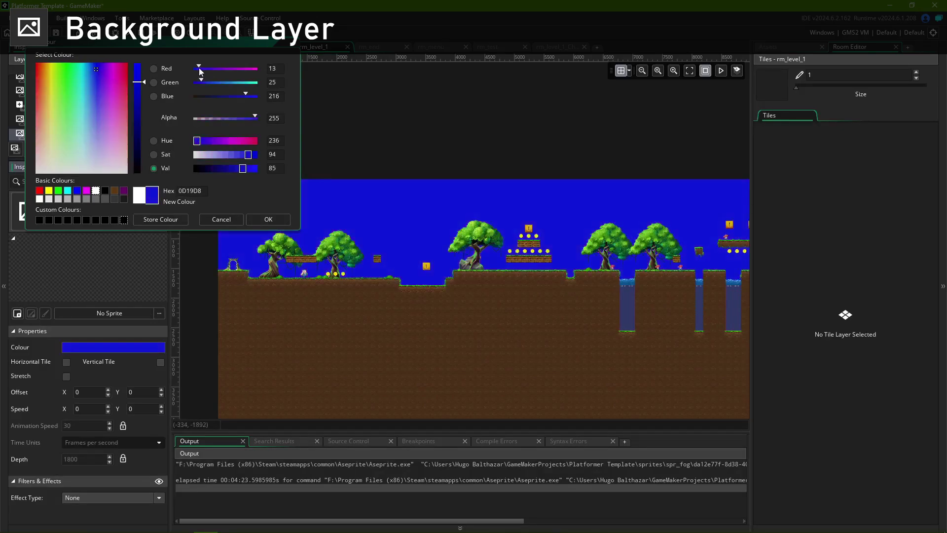
click(257, 218)
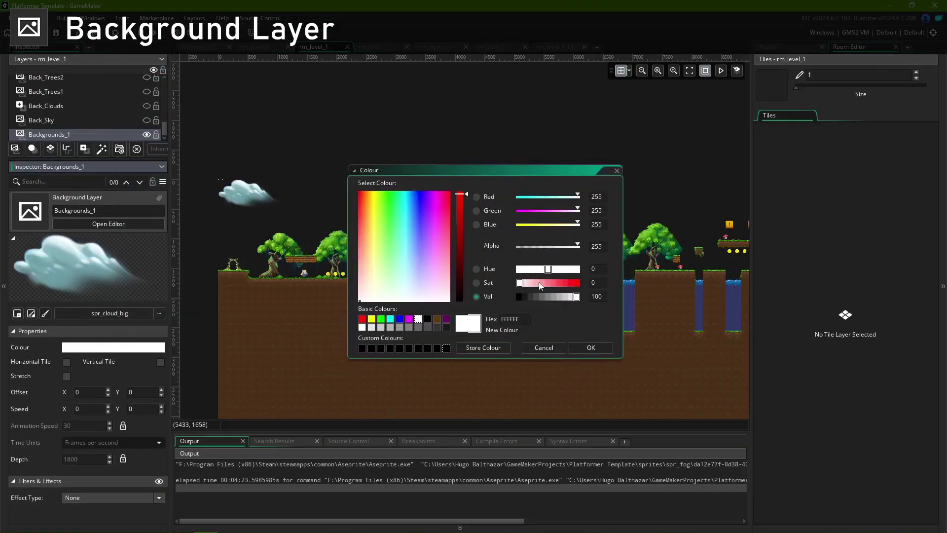
mouse_move(518, 282)
mouse_down()
mouse_move(566, 283)
mouse_move(575, 269)
mouse_move(513, 268)
mouse_up()
click(544, 347)
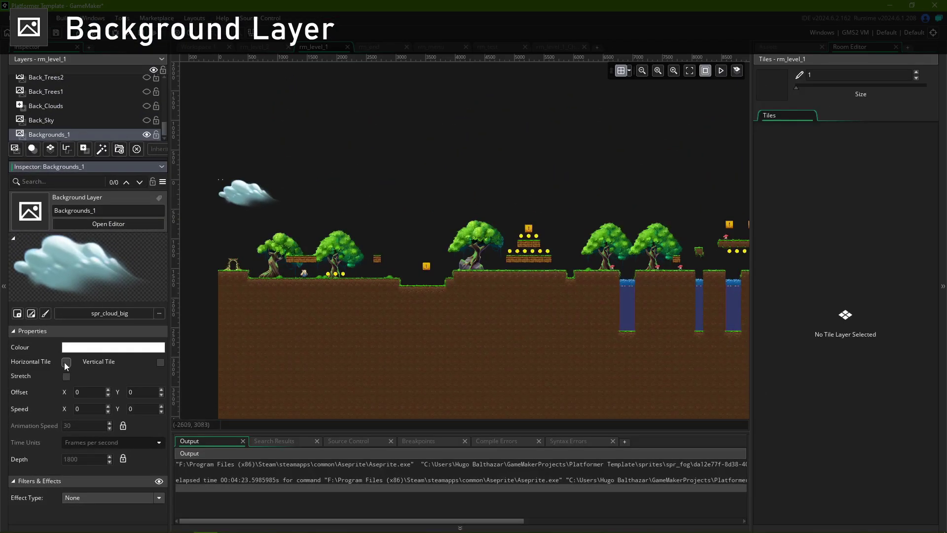
Try Horizontal Tile, Vertical Tile and Stretch on the cloud and sky backgrounds.
click(92, 293)
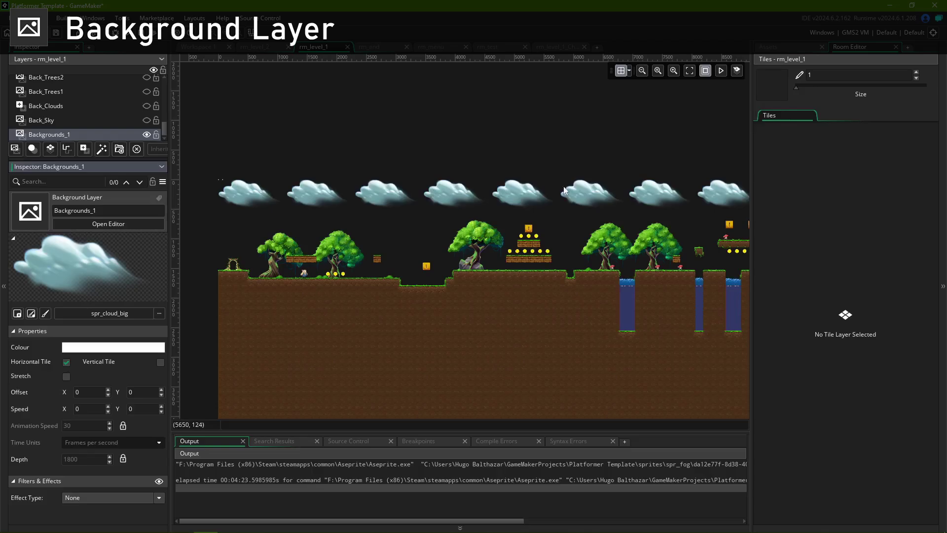
click(161, 362)
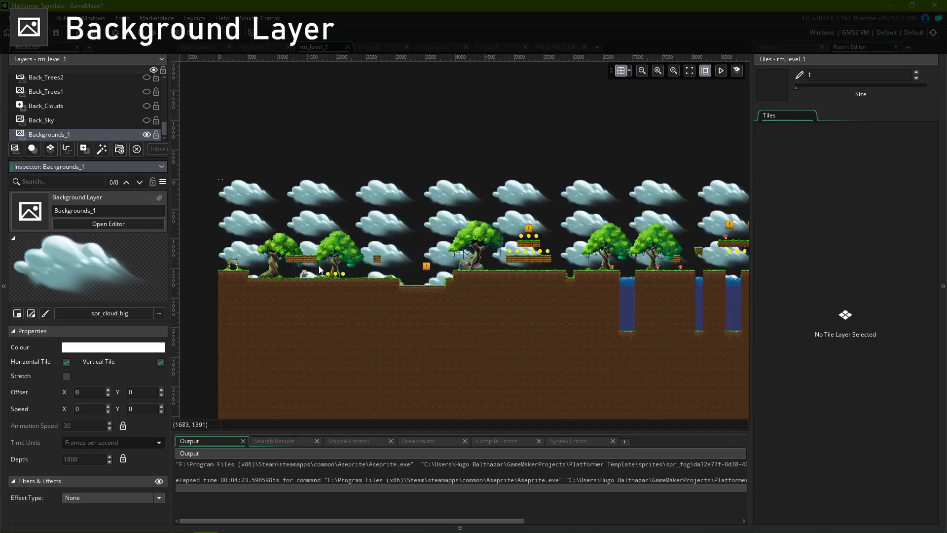
click(66, 377)
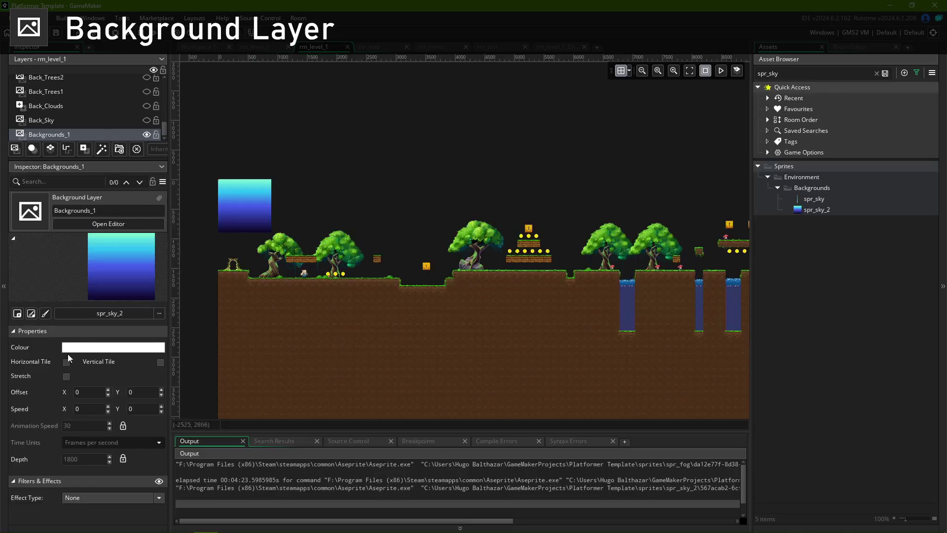
click(66, 376)
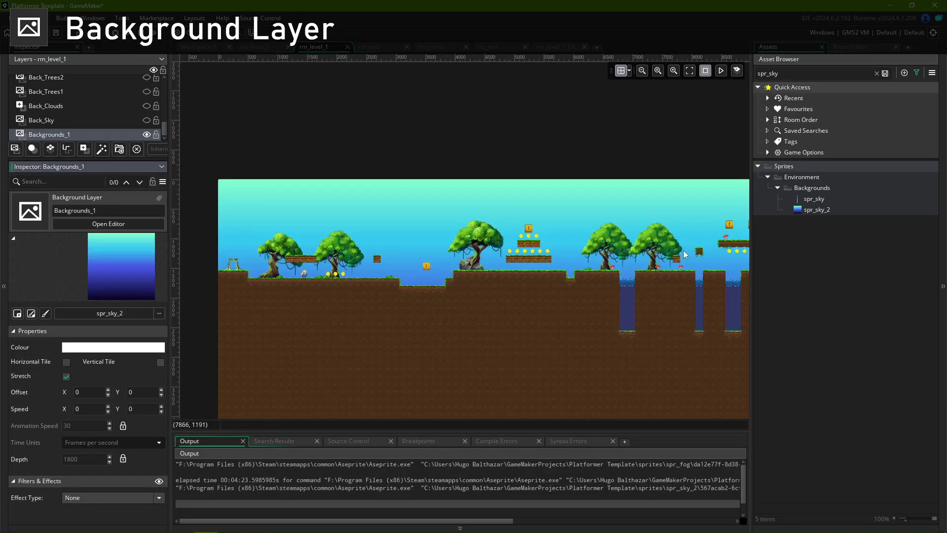
middle_drag(669, 254, 409, 244)
scroll(444, 222, right, 3)
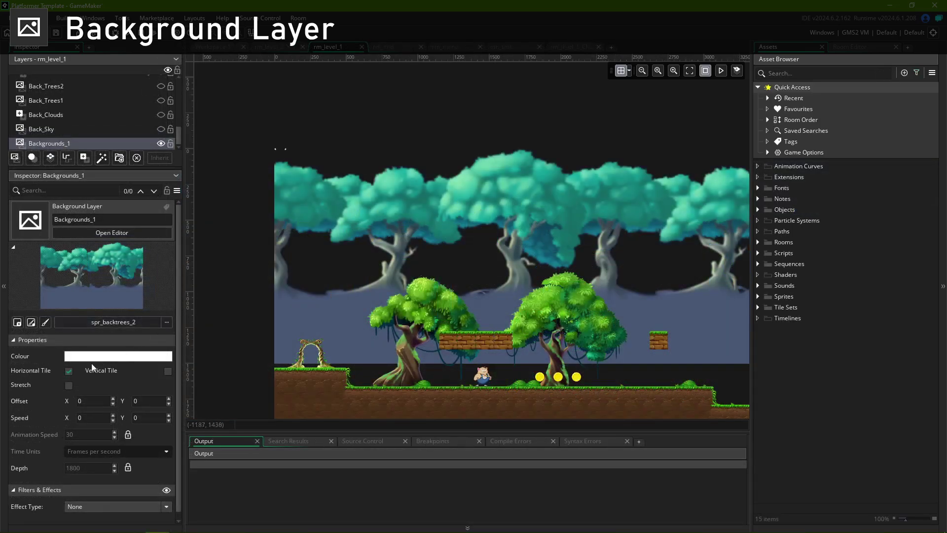
Set Backgrounds_1 offsets to X 500 and Y 400, and enable Vertical Tile.
click(77, 400)
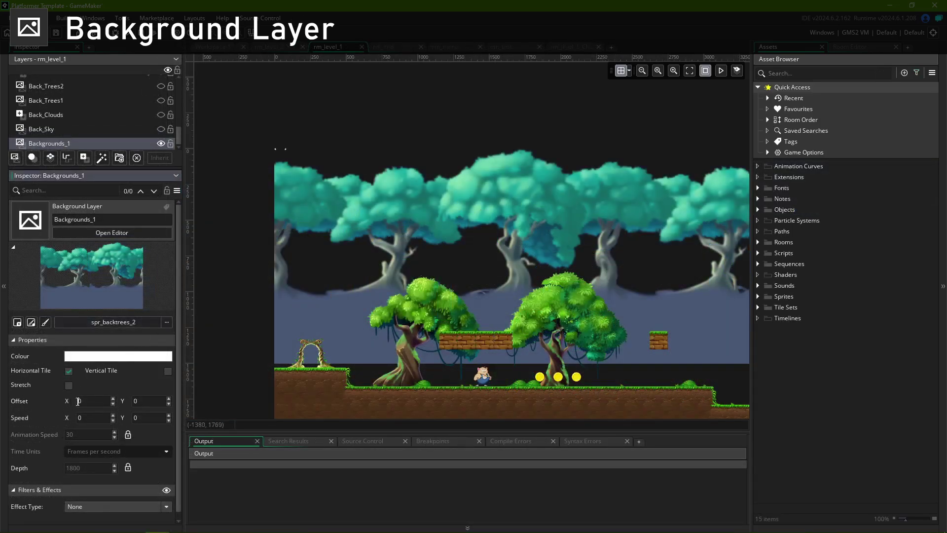
click(134, 400)
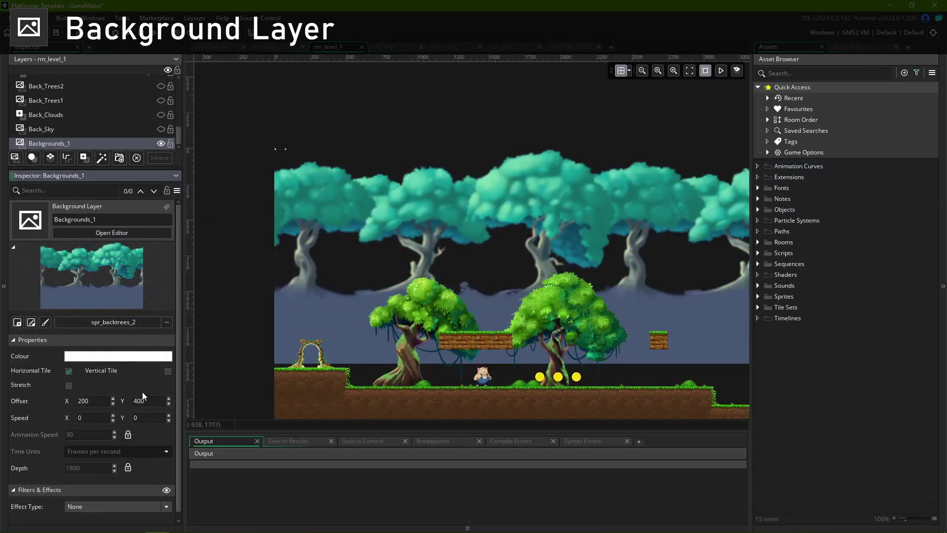
text(400)
key(Return)
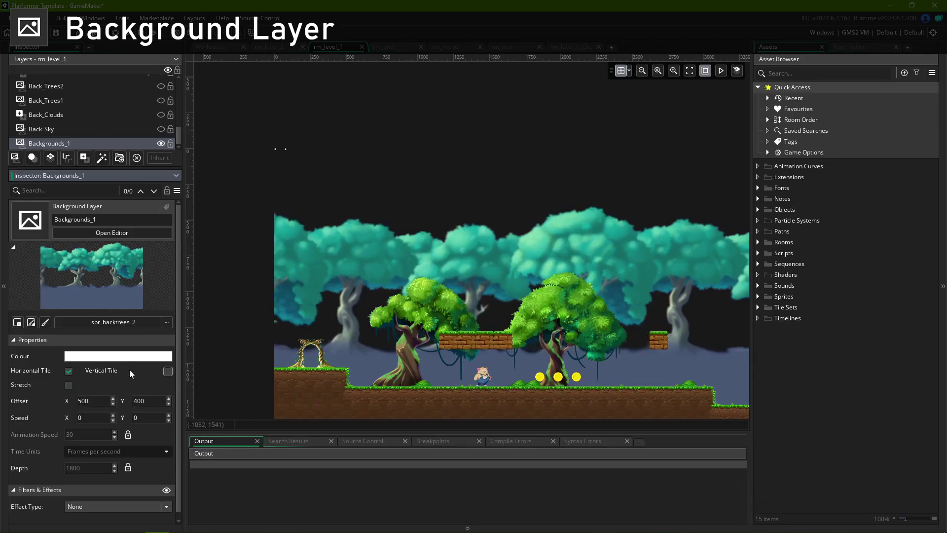
click(168, 371)
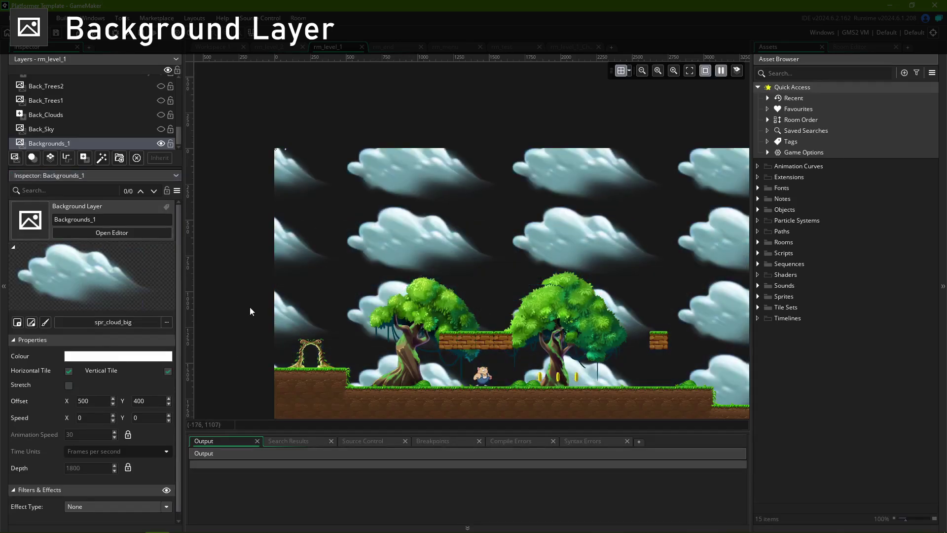
Set the background's horizontal speed to 10 and vertical speed to -2.
click(79, 417)
text(1)
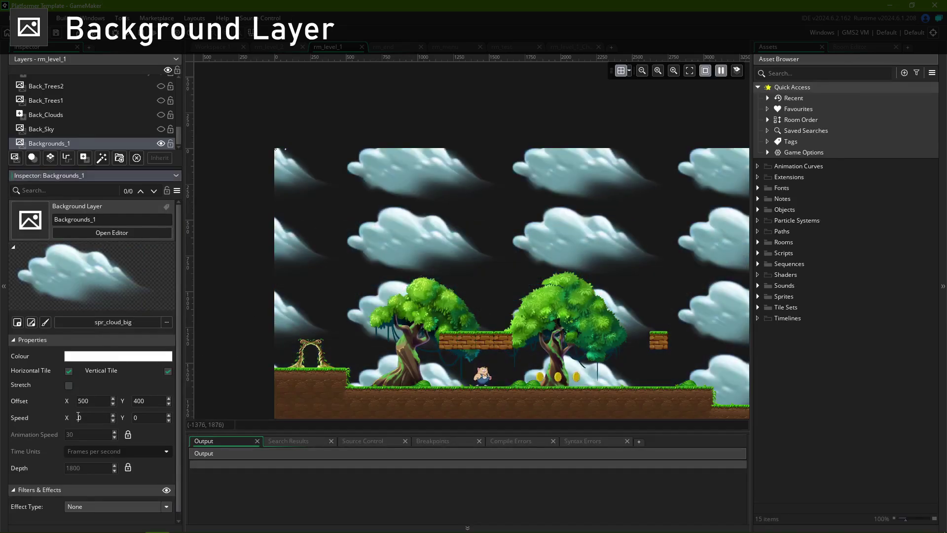
click(133, 417)
text(-2)
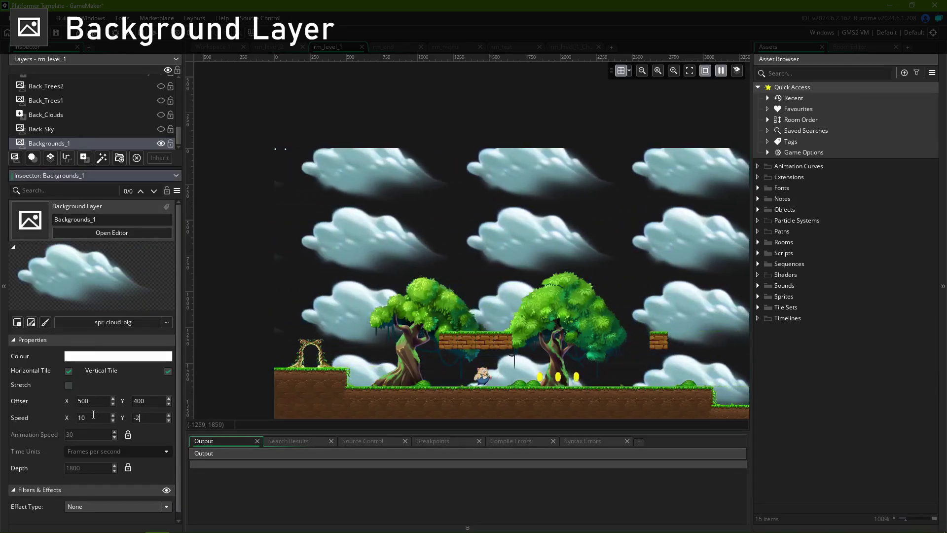
key(Return)
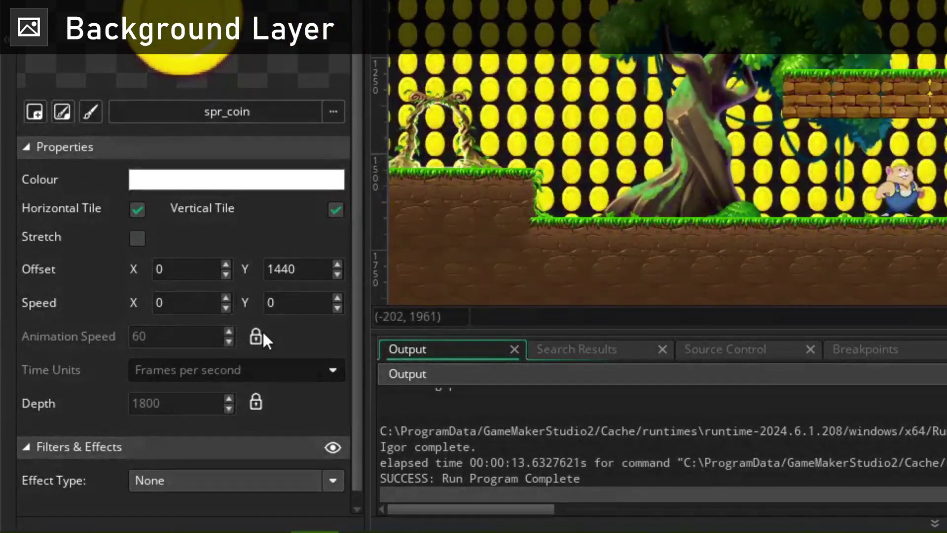
Unlock Animation Speed, use Frames per game frame time units and enter 0.5.
click(263, 333)
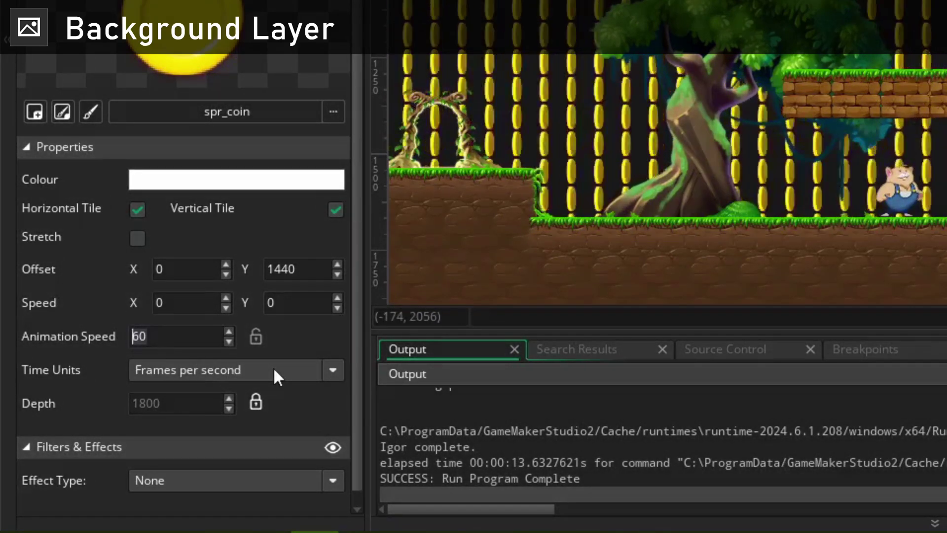
click(299, 369)
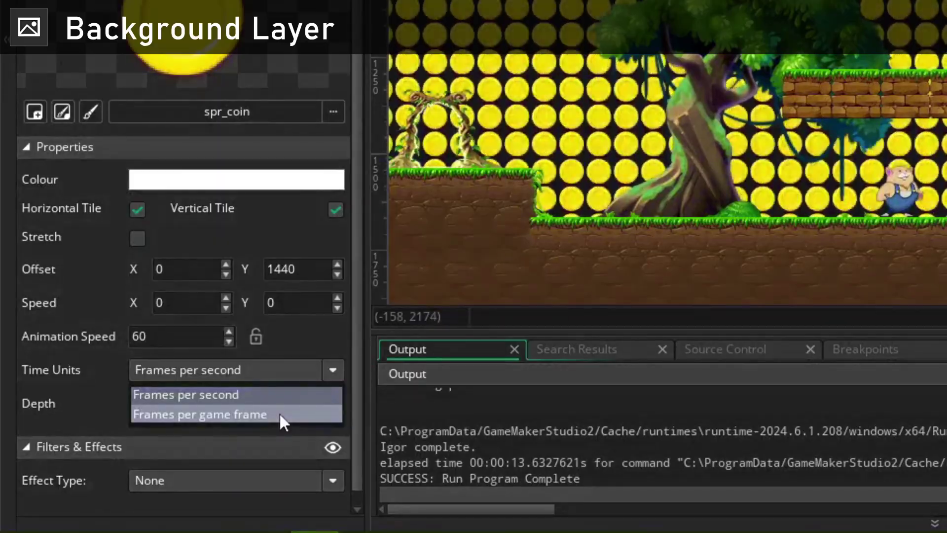
click(279, 413)
click(262, 379)
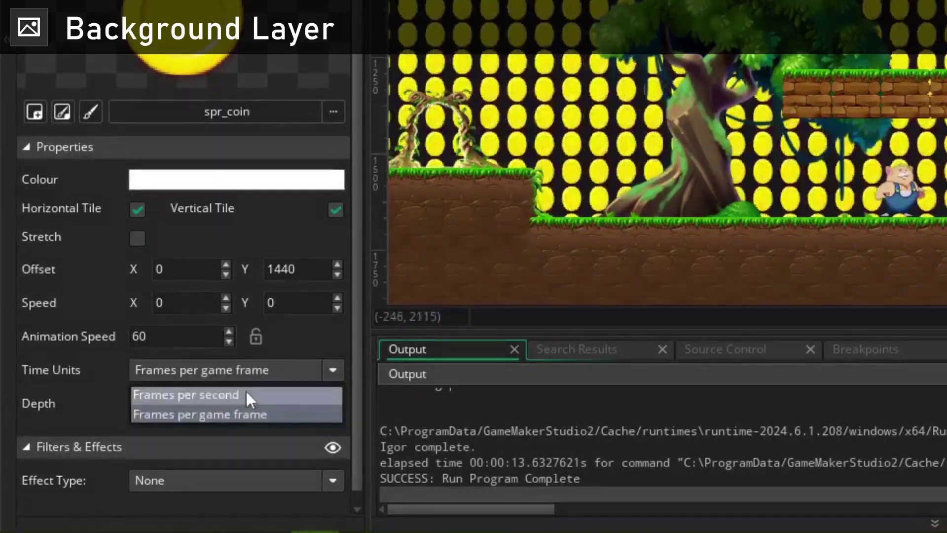
click(247, 393)
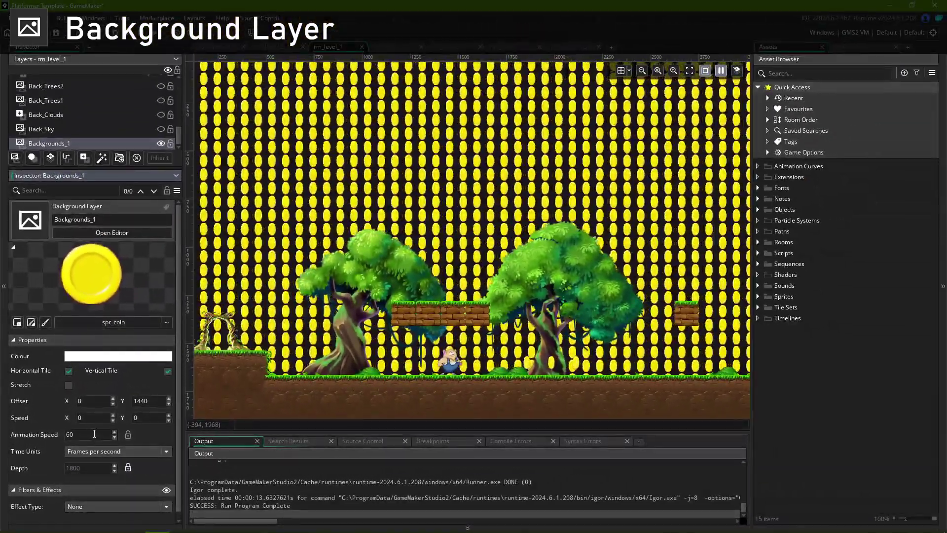
key(BackSpace)
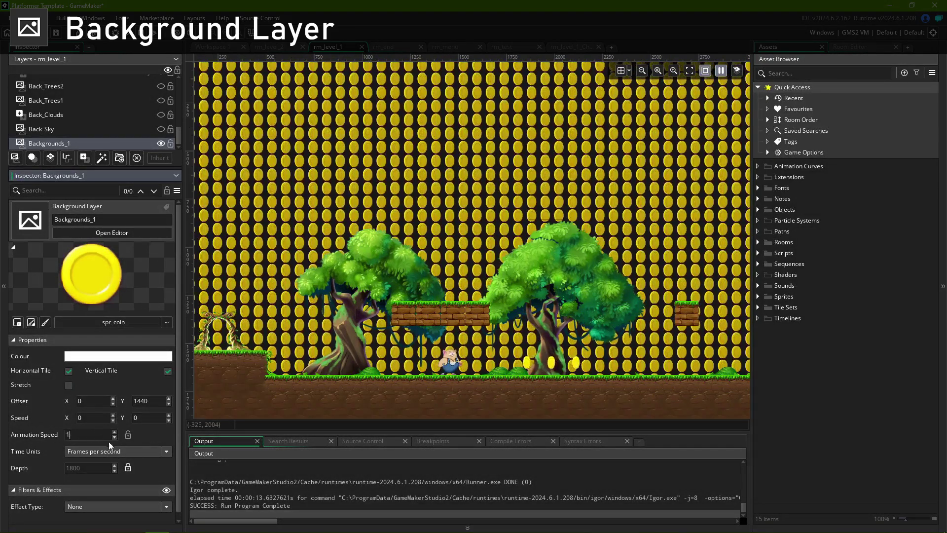
click(139, 450)
click(110, 472)
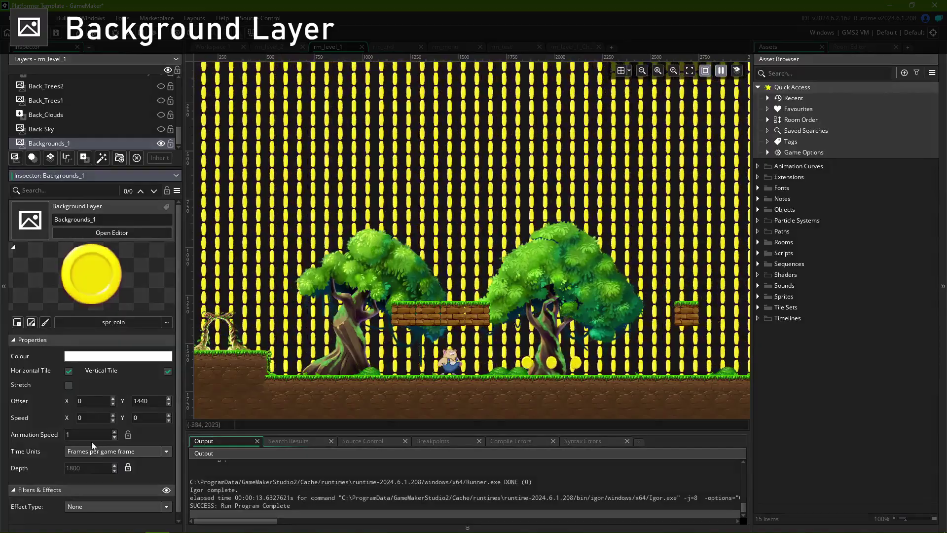
double_click(89, 435)
text(0)
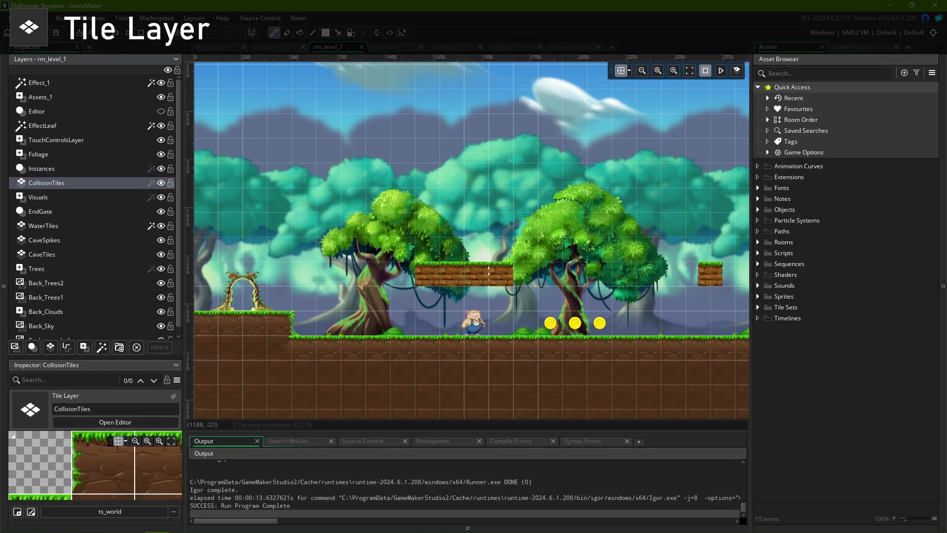
Check the room grid settings while the CollisionTiles layer is selected.
click(629, 72)
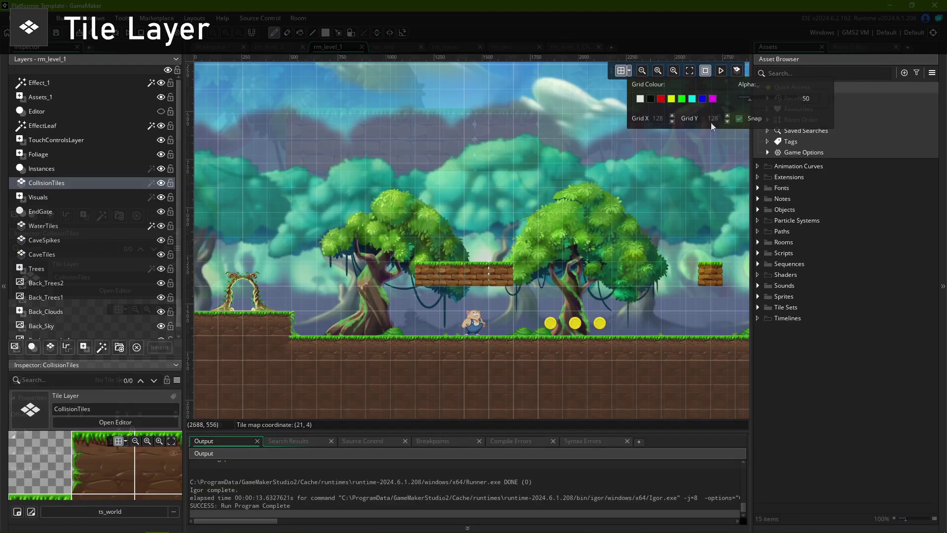
scroll(394, 321, up, 3)
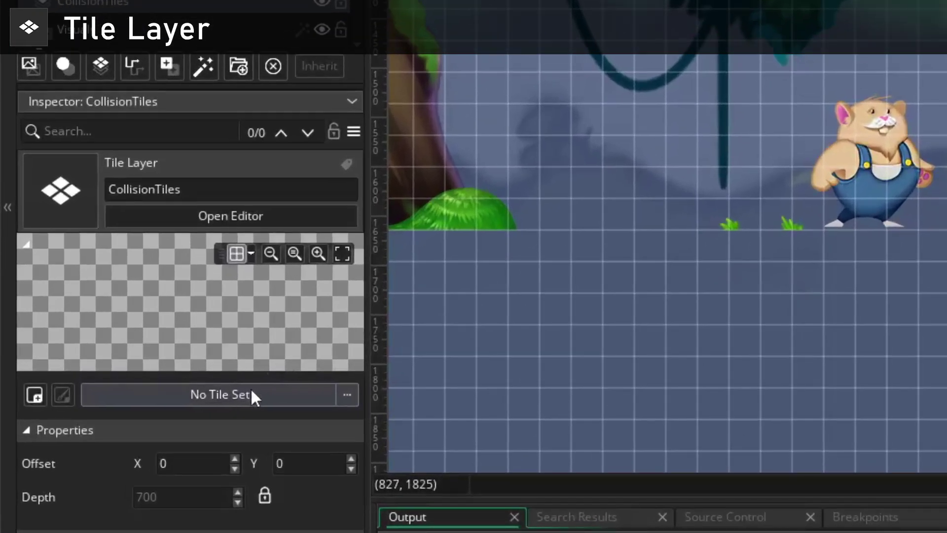
Pick ts_world from the Tile Sets folder for CollisionTiles.
click(127, 380)
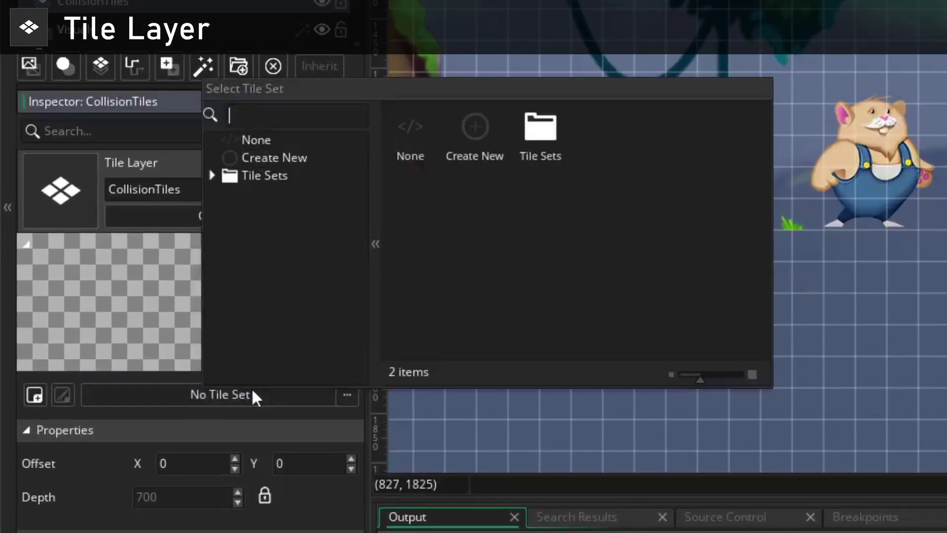
double_click(540, 128)
double_click(600, 131)
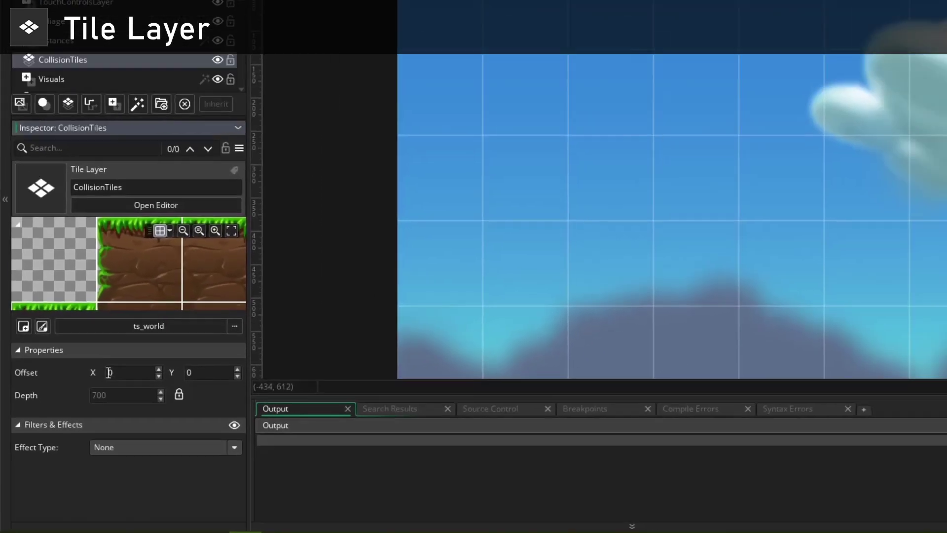
Offset the CollisionTiles layer's tile grid to X 100 and Y 80.
double_click(109, 372)
text(100)
key(Return)
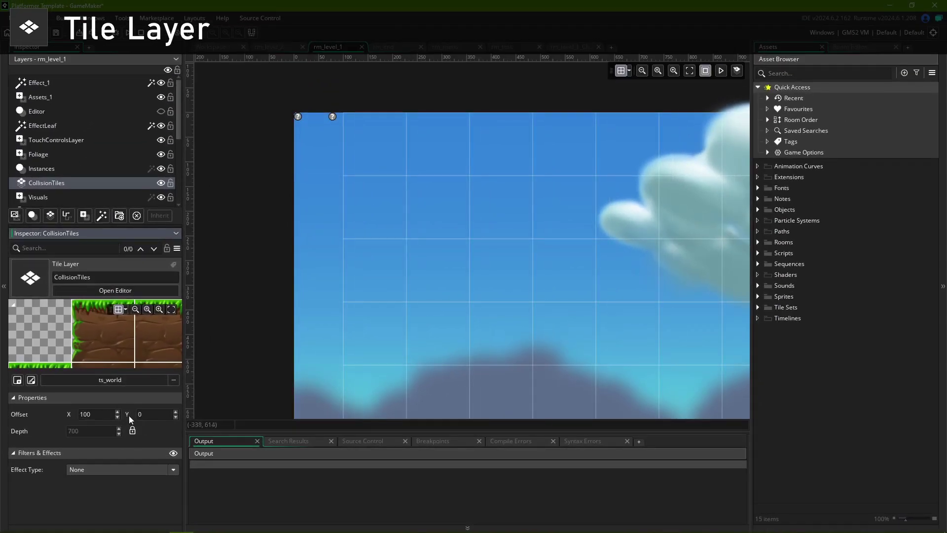
double_click(139, 413)
text(80)
key(Return)
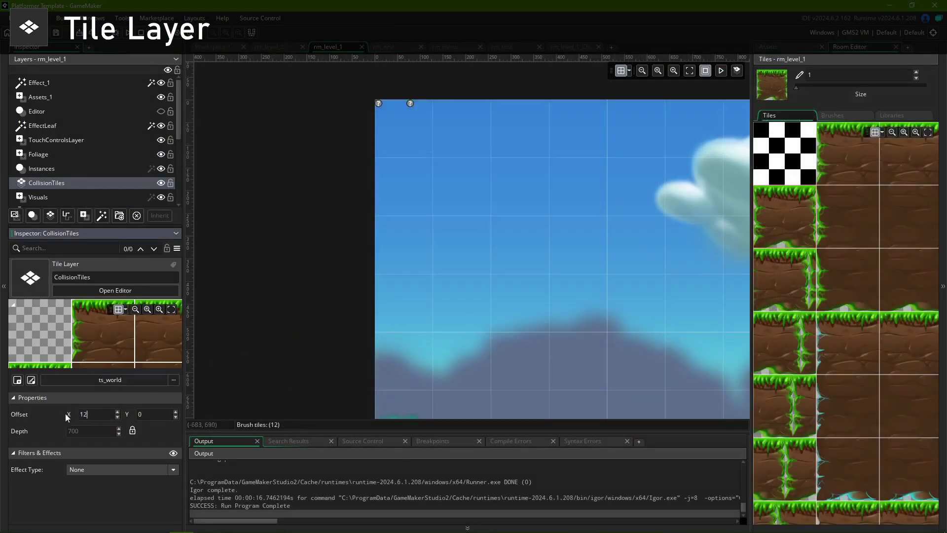
Set the layer's X offset to 128 and paint a column of grass-dirt tiles.
text(8)
key(Return)
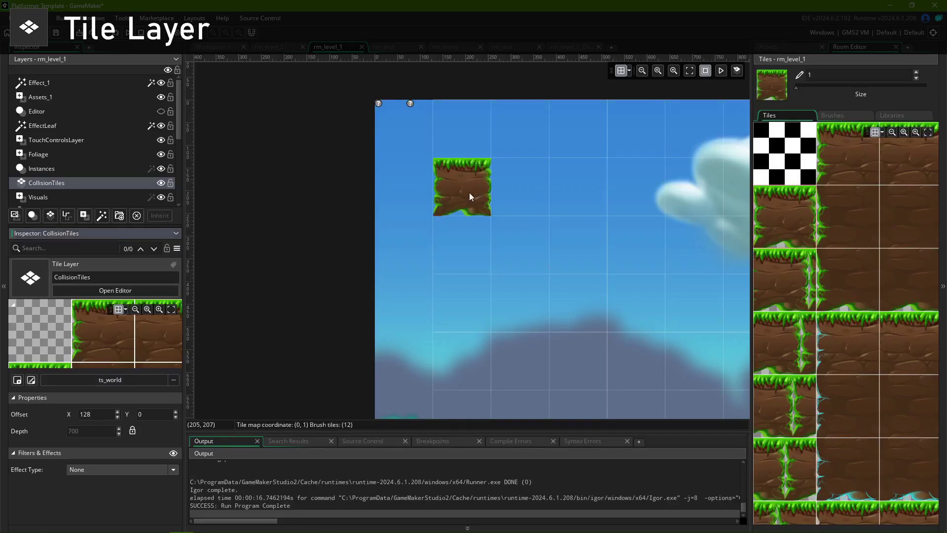
mouse_move(469, 196)
mouse_down()
mouse_move(400, 220)
mouse_move(396, 191)
mouse_move(445, 198)
mouse_move(440, 305)
mouse_move(435, 136)
mouse_move(432, 371)
mouse_up()
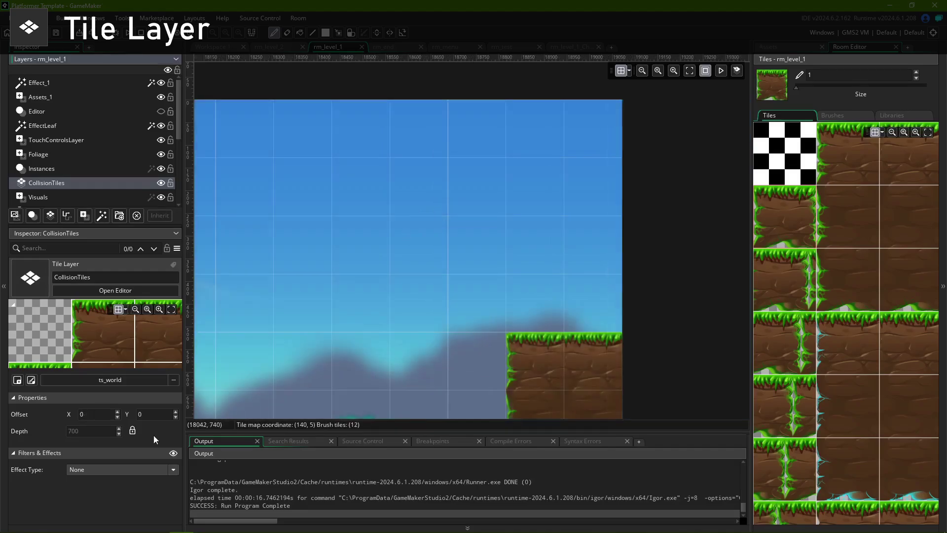
Change the X offset to -128 and paint a four-tile grass column on CollisionTiles.
click(83, 415)
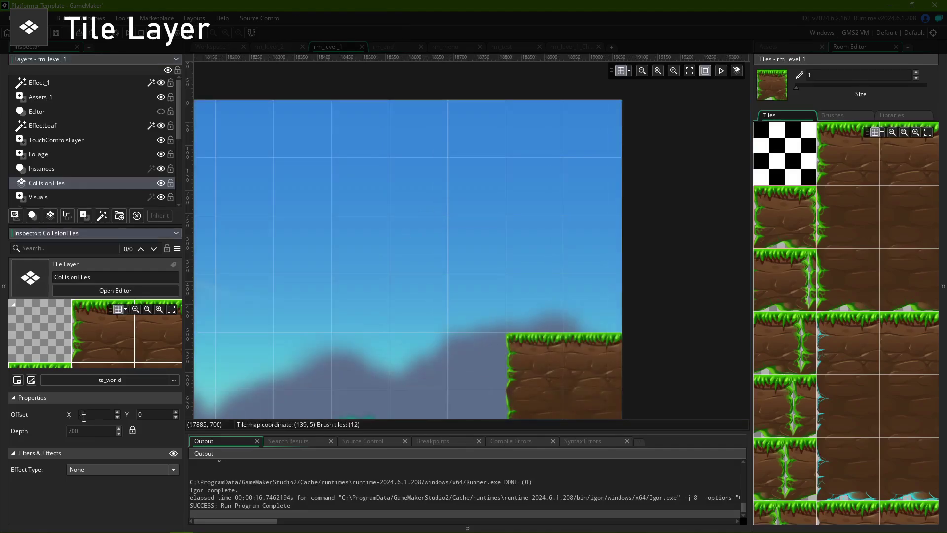
text(-128)
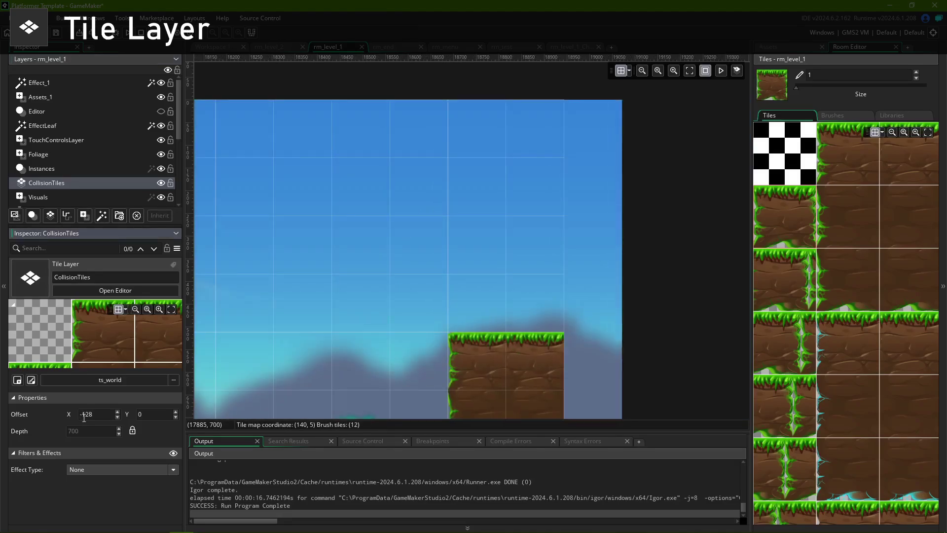
mouse_move(573, 225)
mouse_down()
mouse_move(590, 155)
mouse_move(533, 210)
mouse_move(620, 162)
mouse_up()
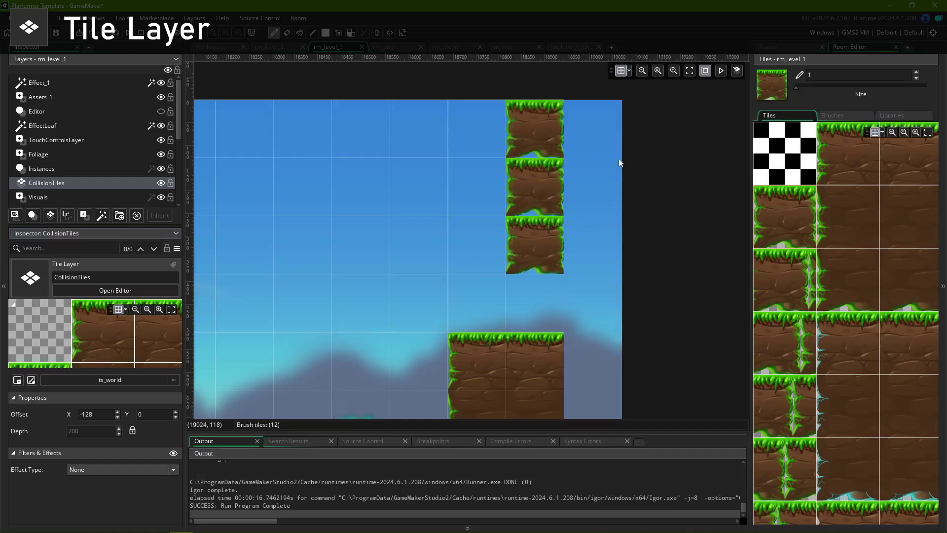
click(548, 202)
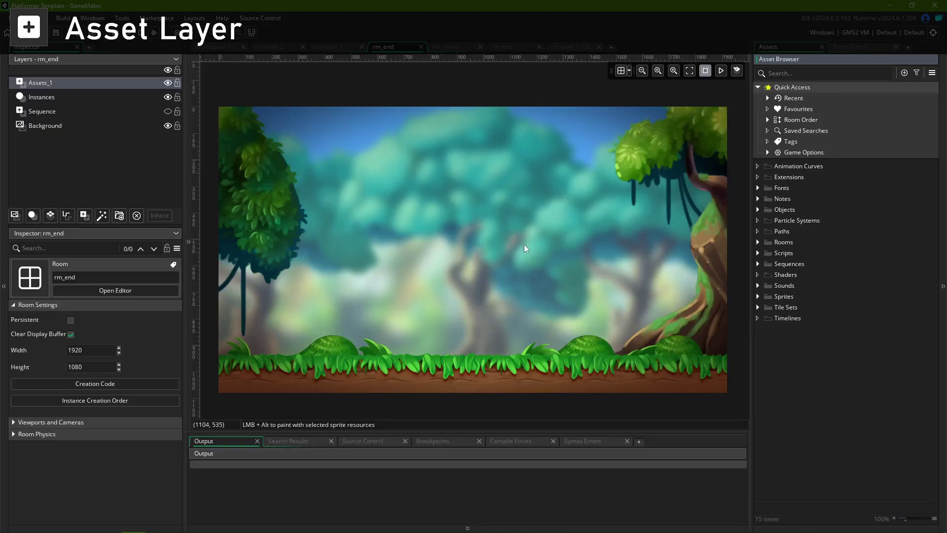
Place spr_front_tree_1 from Sprites > Environment > Foreground on the ground of rm_end.
click(757, 296)
click(768, 318)
click(777, 361)
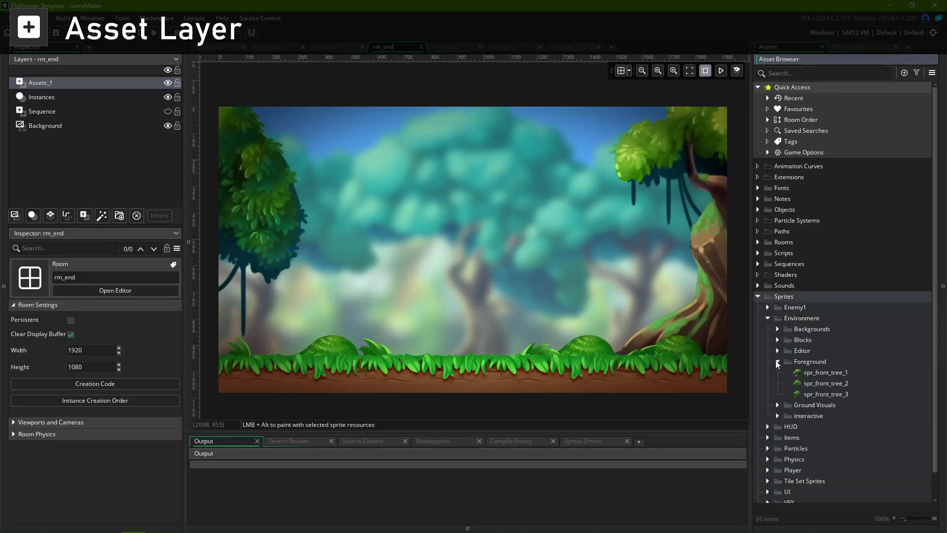
click(821, 372)
alt+click(457, 294)
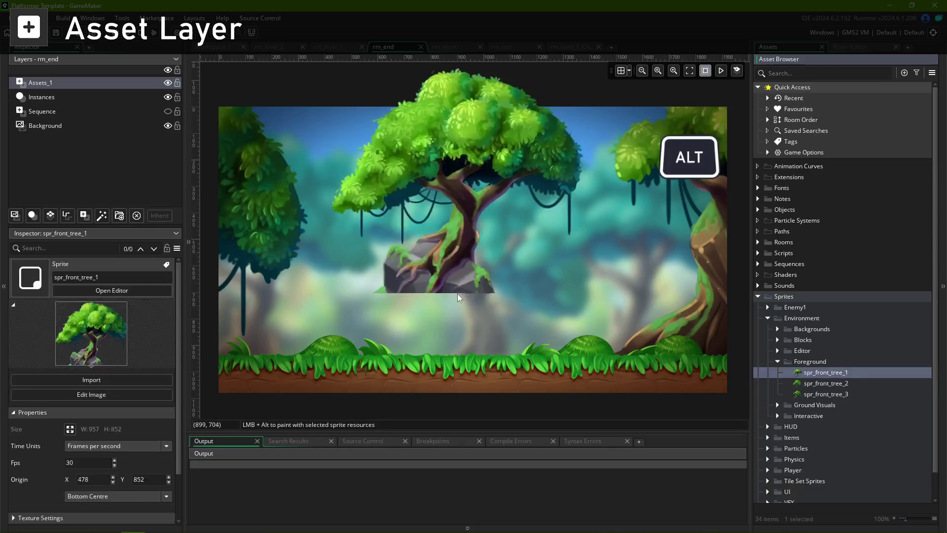
alt+click(434, 357)
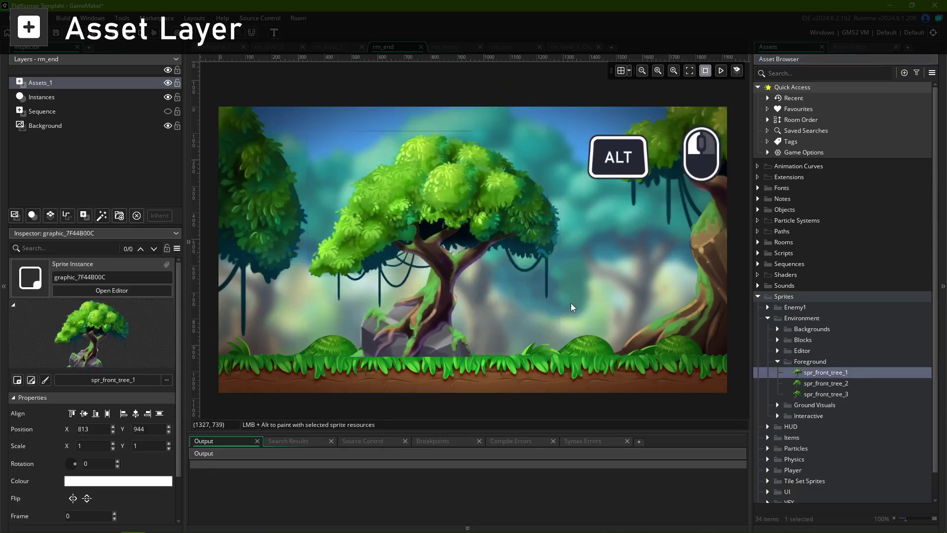
Drop ft_hud into the room as a text element and widen the layer's element list.
click(758, 188)
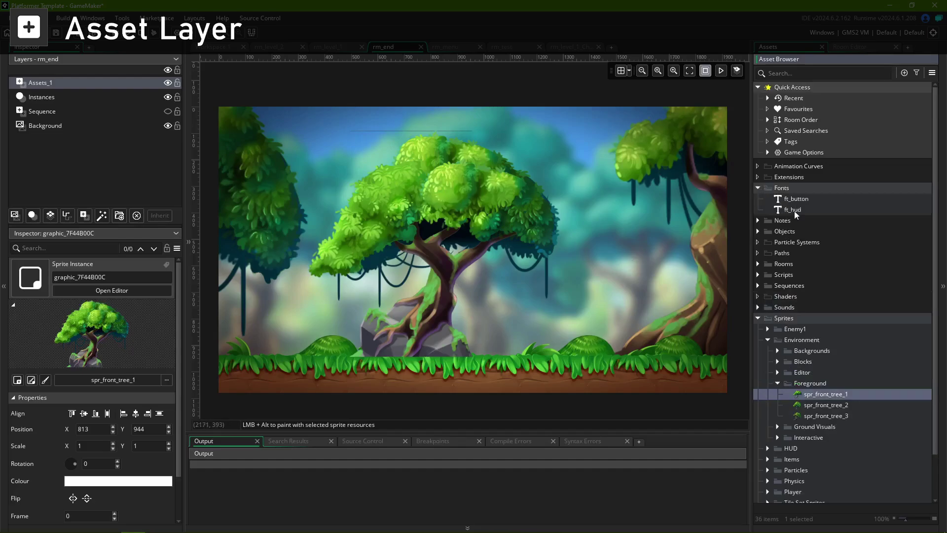
drag(794, 211, 599, 278)
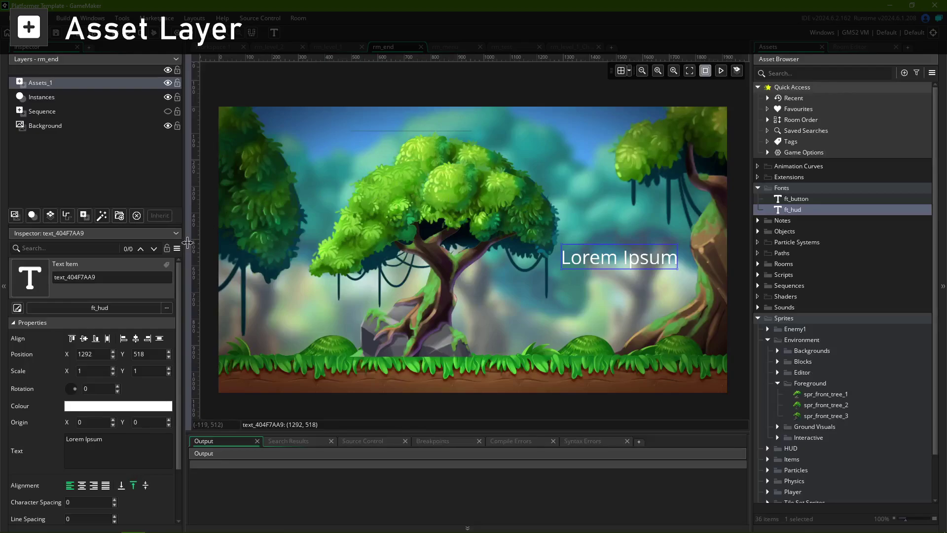
drag(187, 241, 286, 242)
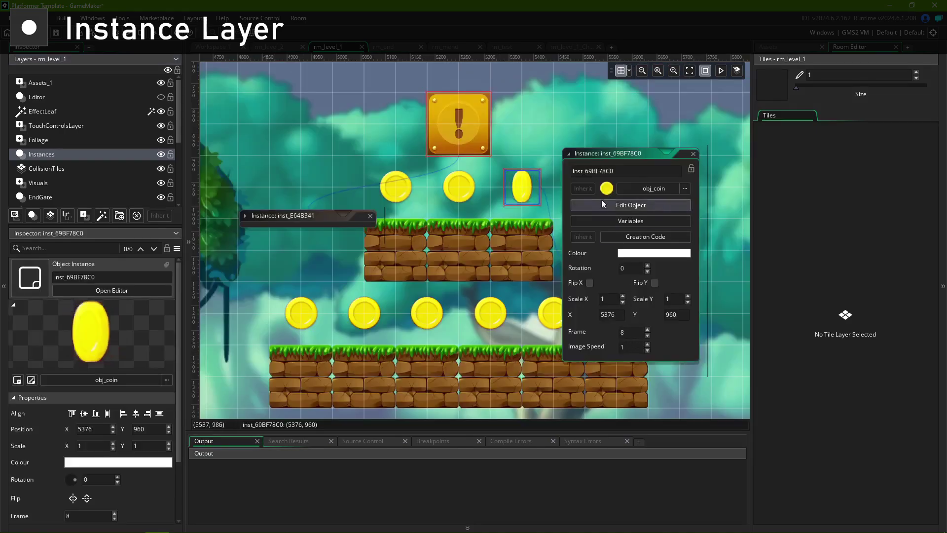
Tint a coin instance with a new colour and move obj_block_coins to the end of the instance list.
click(654, 252)
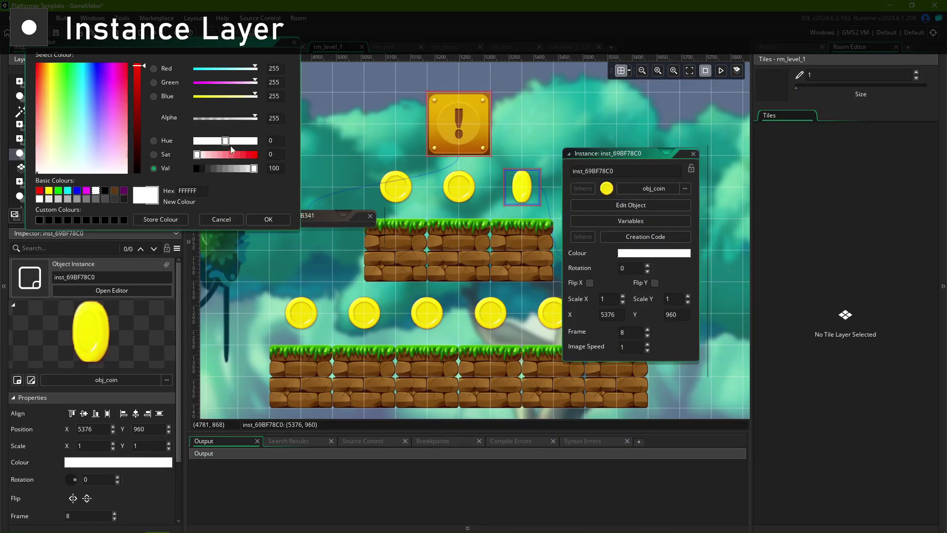
click(269, 219)
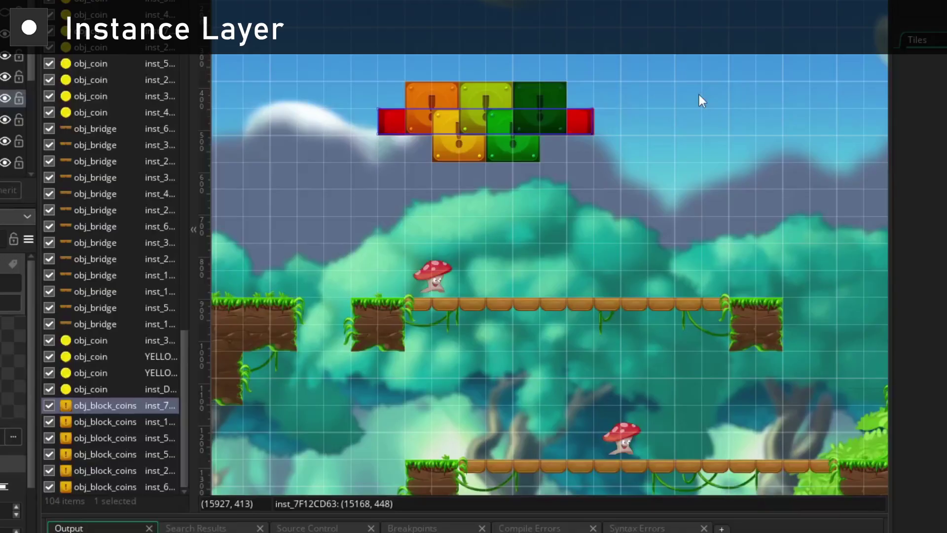
drag(84, 407, 77, 496)
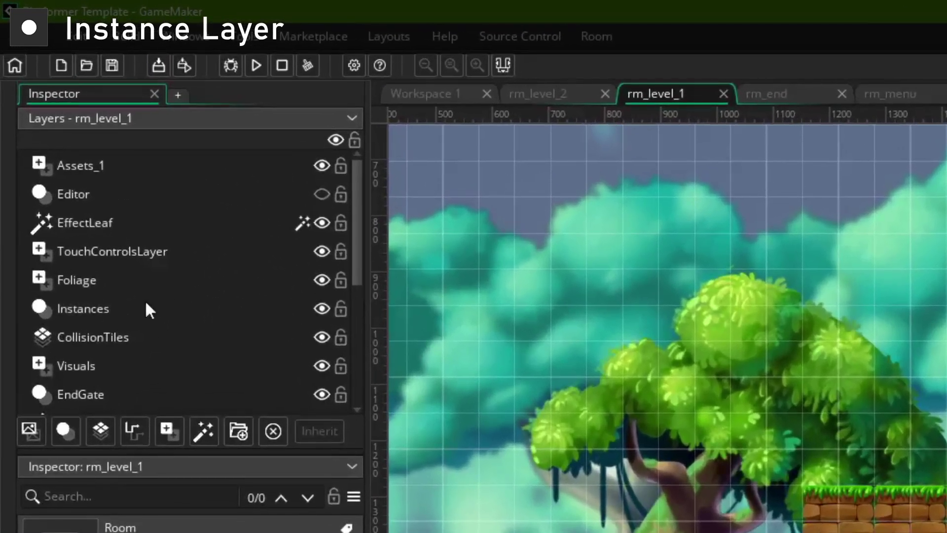
Show the Instances layer's instance list and select the obj_player instance.
click(67, 152)
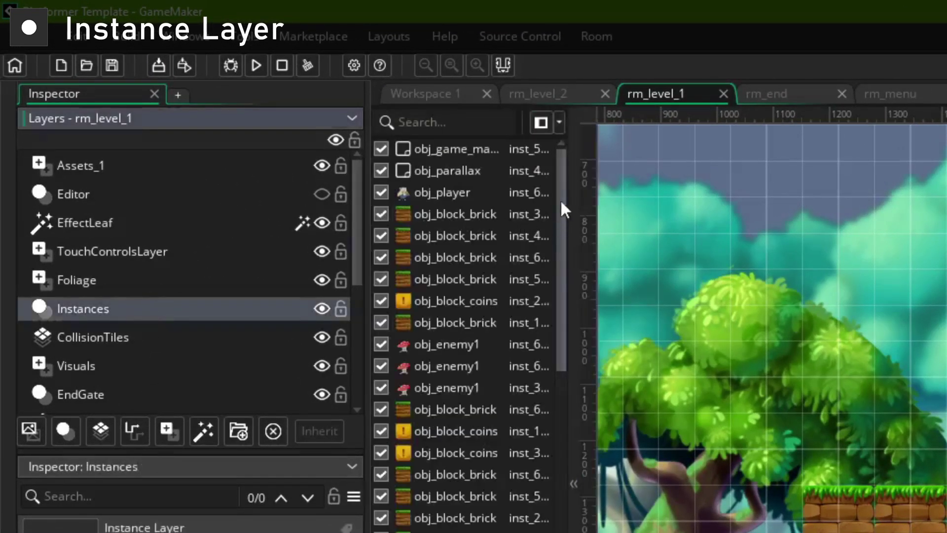
mouse_move(561, 211)
mouse_down()
mouse_move(555, 404)
mouse_move(546, 270)
mouse_move(555, 197)
mouse_up()
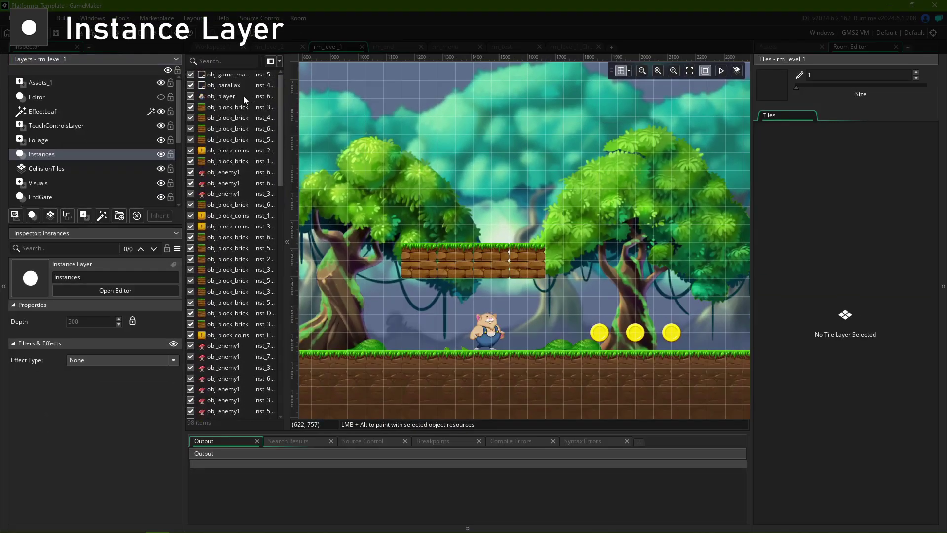
click(487, 193)
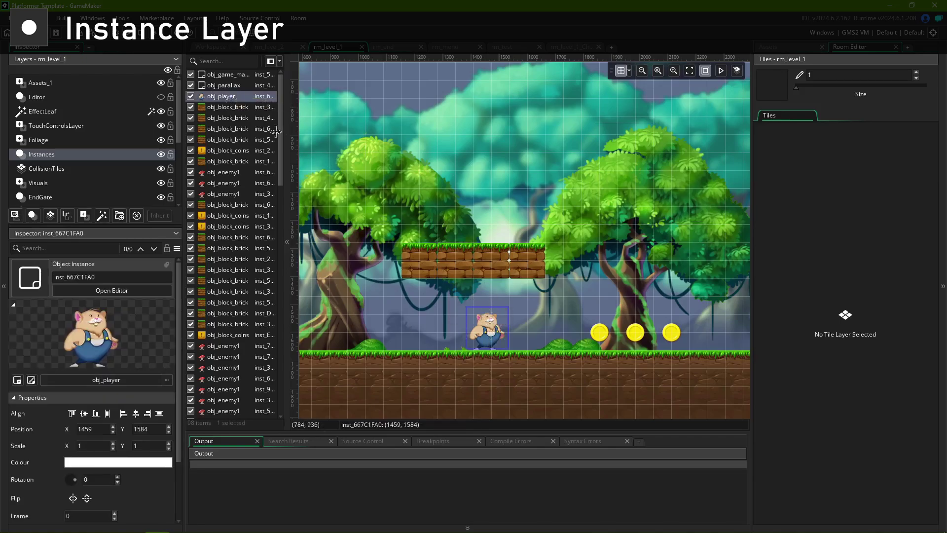
Select four obj_block_brick instances together in the instance list.
click(238, 107)
ctrl+click(233, 118)
ctrl+click(233, 128)
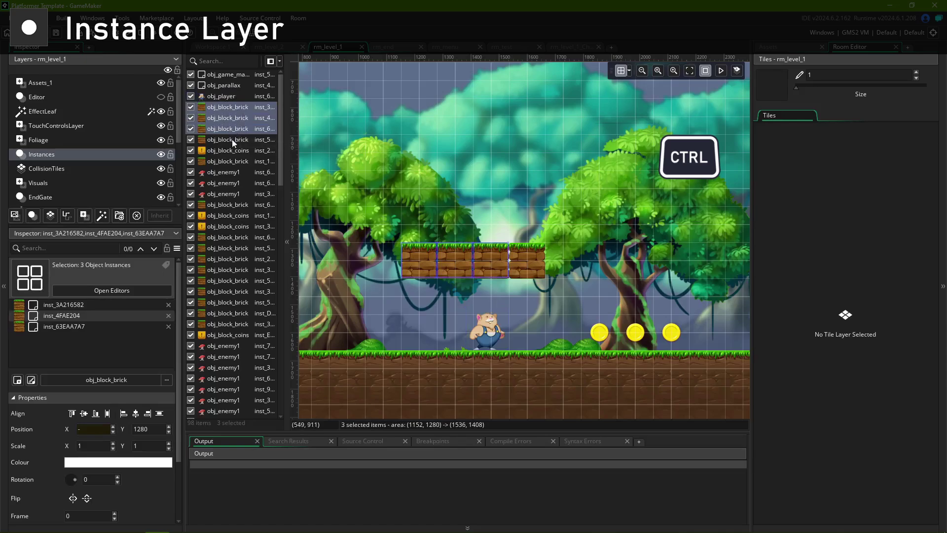
ctrl+click(232, 139)
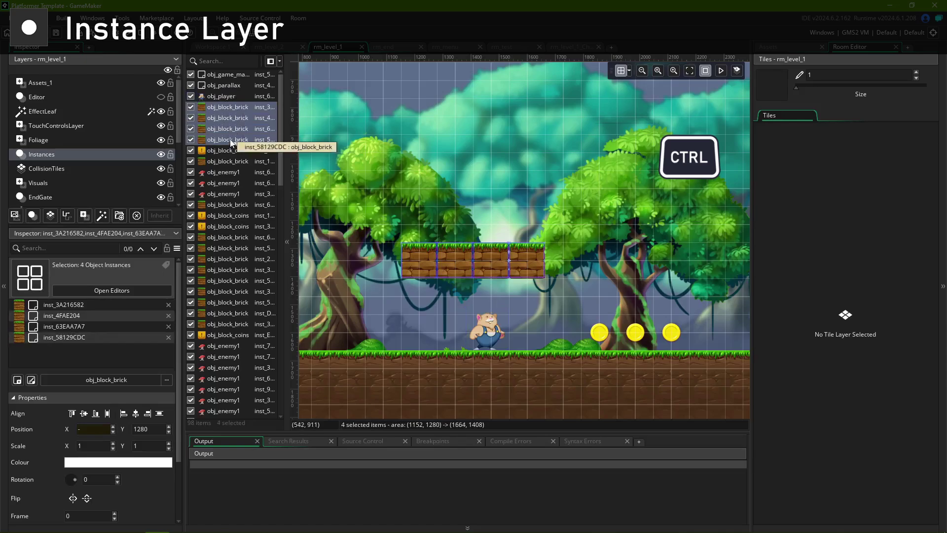
click(191, 120)
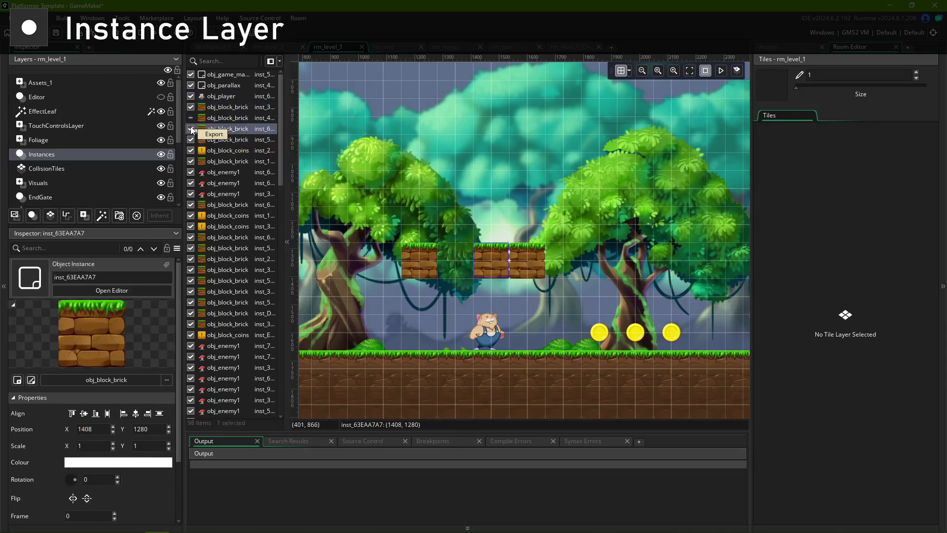
click(192, 129)
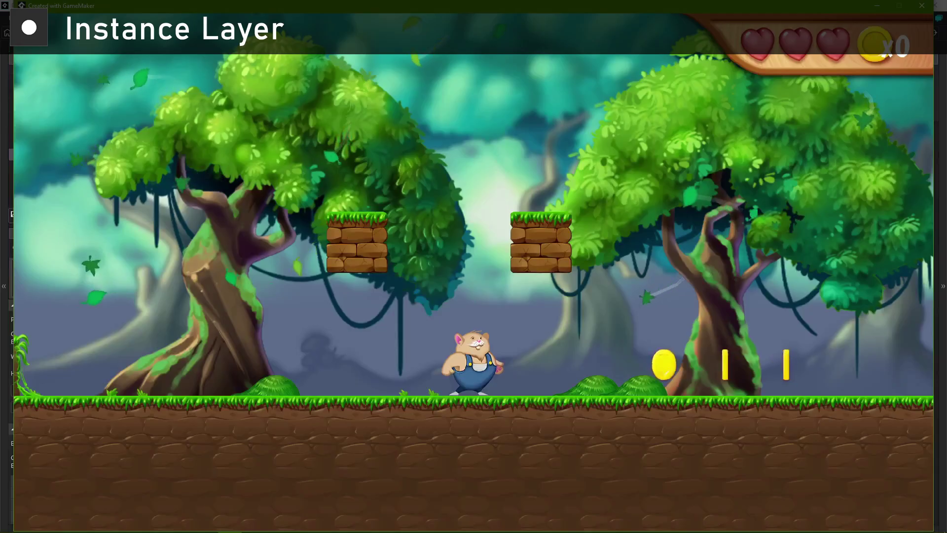
key(space)
key(space)
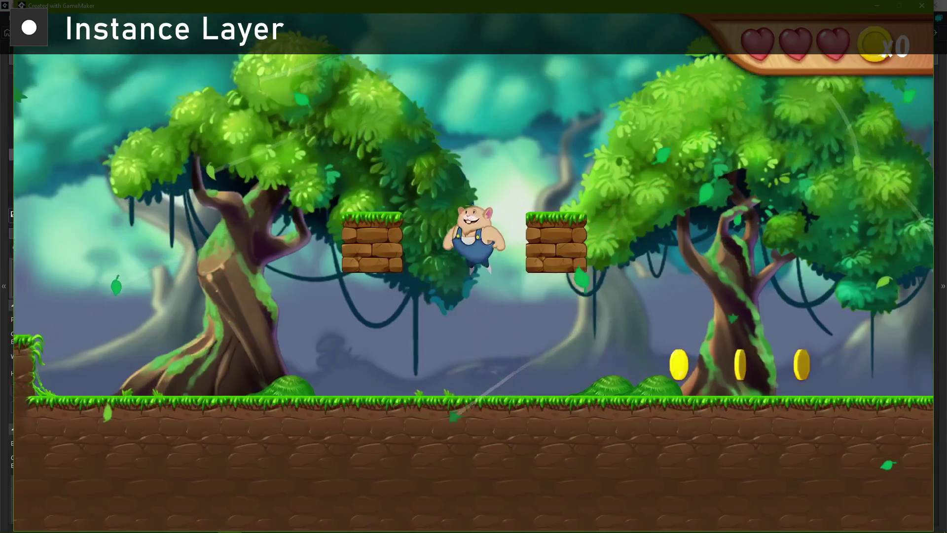
key(Left)
key(Right)
key(space)
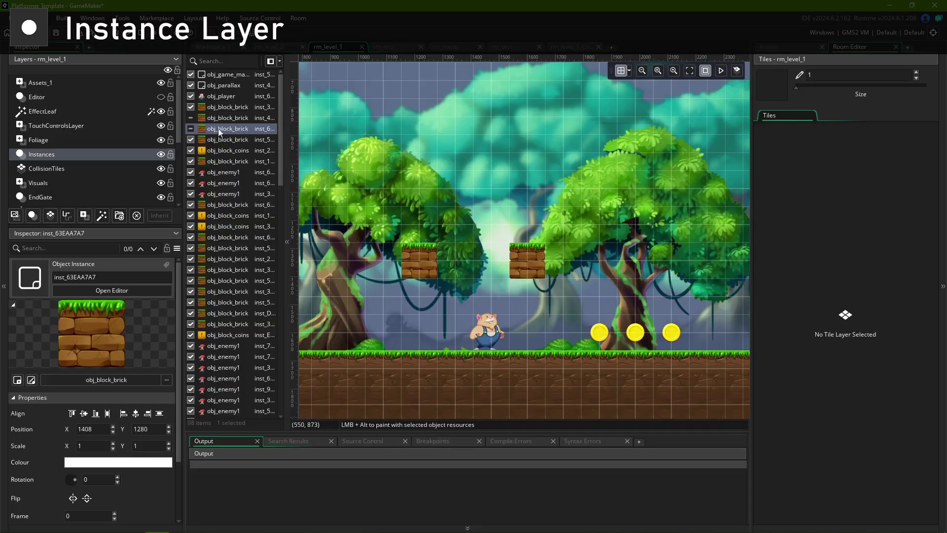
click(191, 129)
click(191, 119)
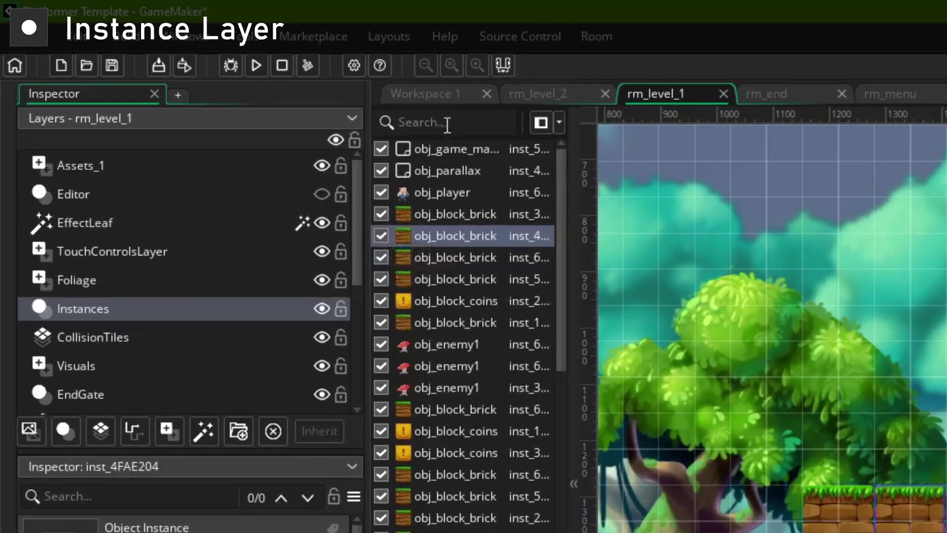
Filter the instance list by 'brick' and the Visuals layer's elements by 'mush', then clear it.
click(223, 61)
text(brick)
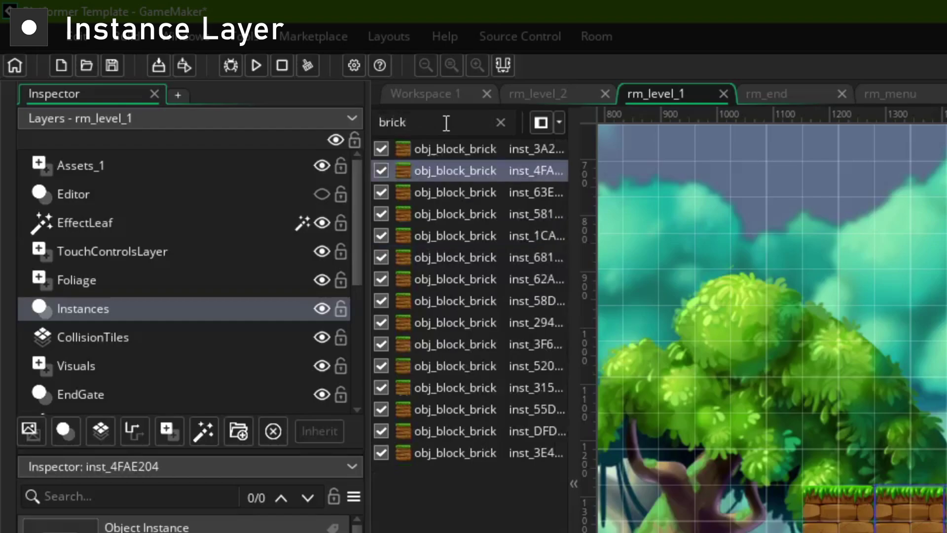
click(853, 382)
click(426, 118)
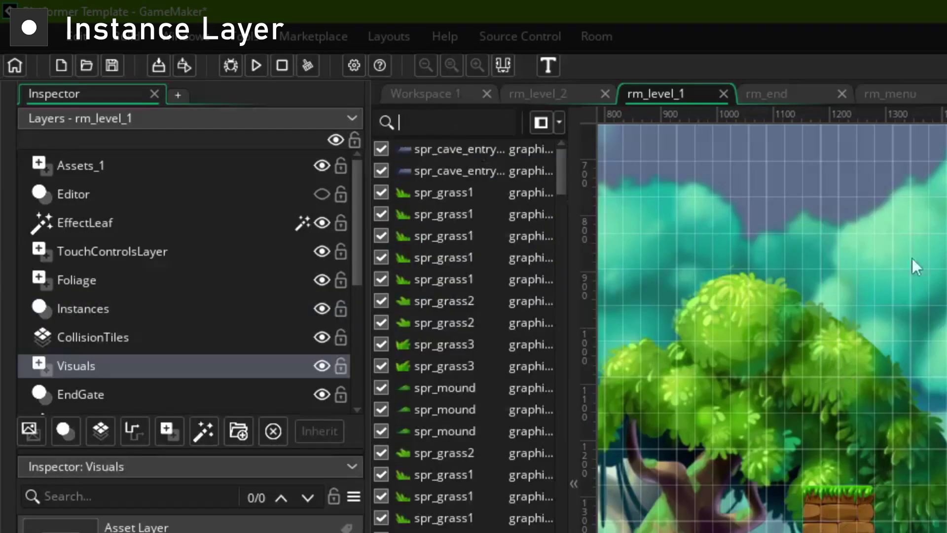
text(mush)
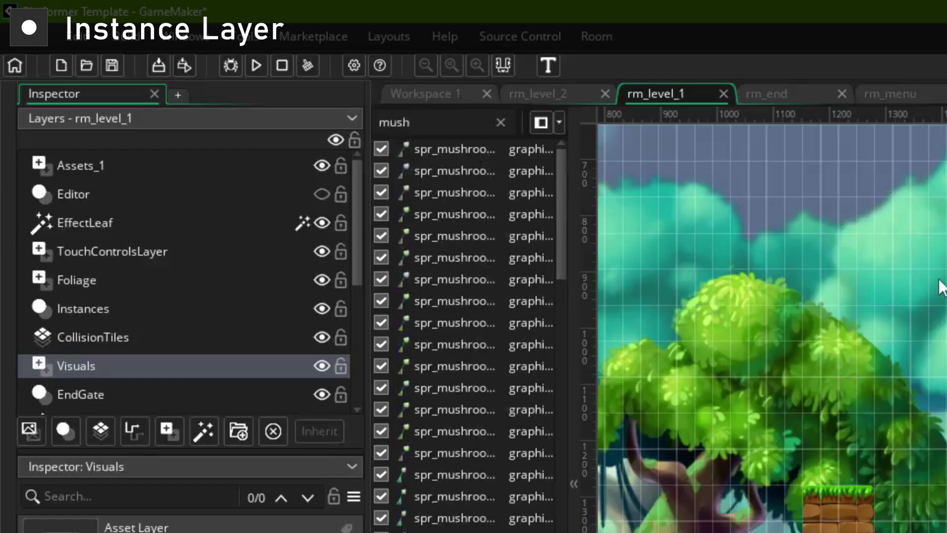
click(857, 290)
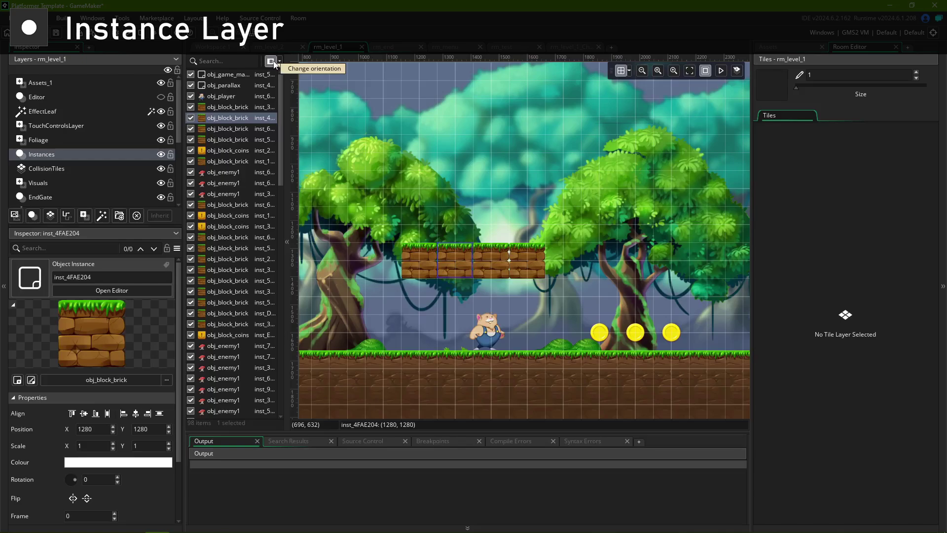
Pop the instance list out into its own window and dock it back into the room editor.
click(547, 120)
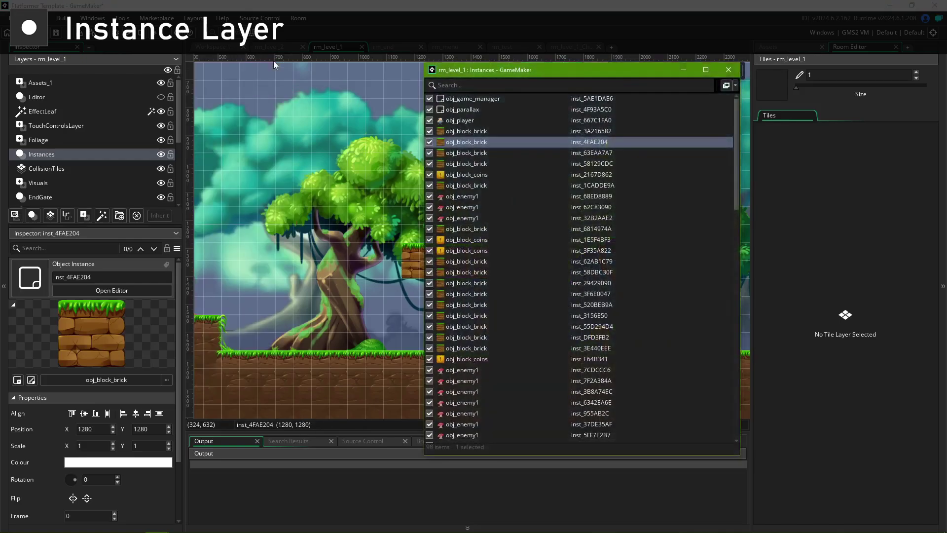
click(735, 87)
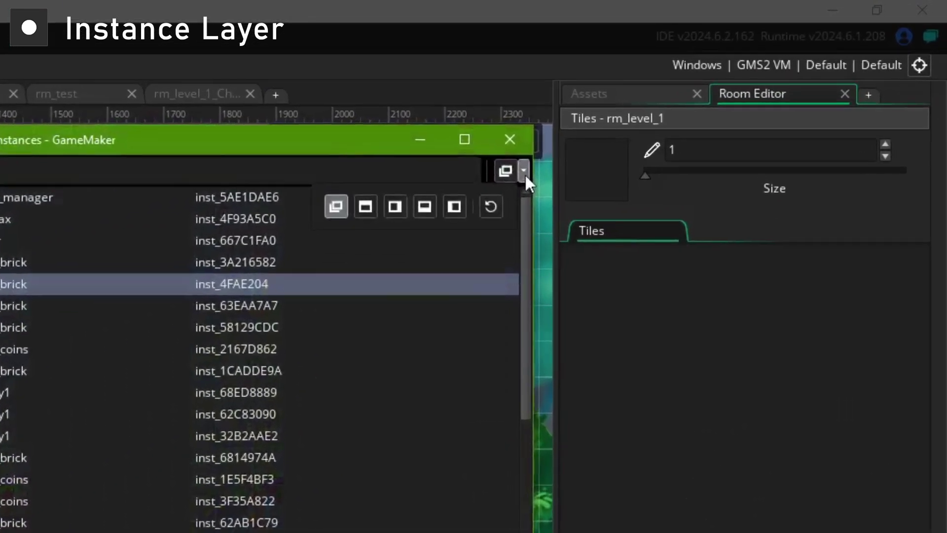
click(454, 206)
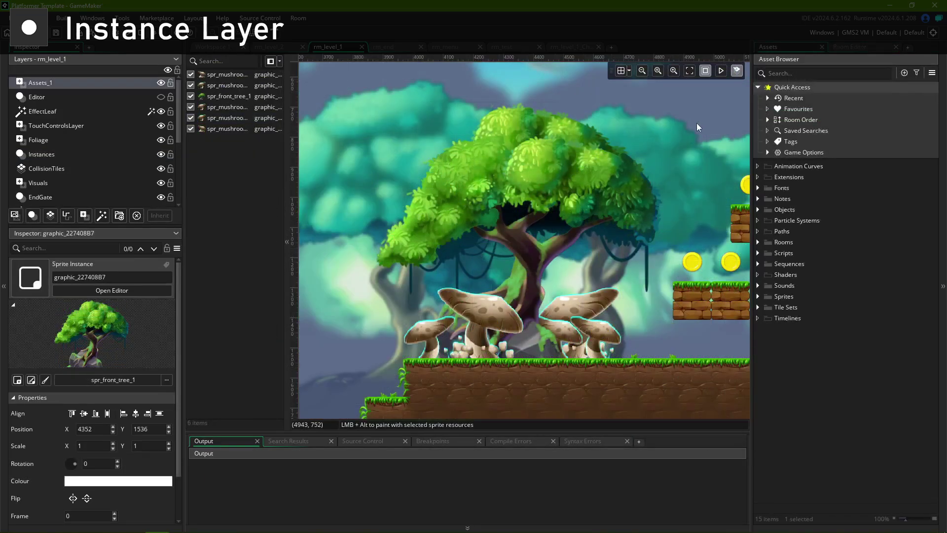
Reorder the Assets_1 list so spr_front_tree_1 sits last, after the mushroom sprites.
click(227, 75)
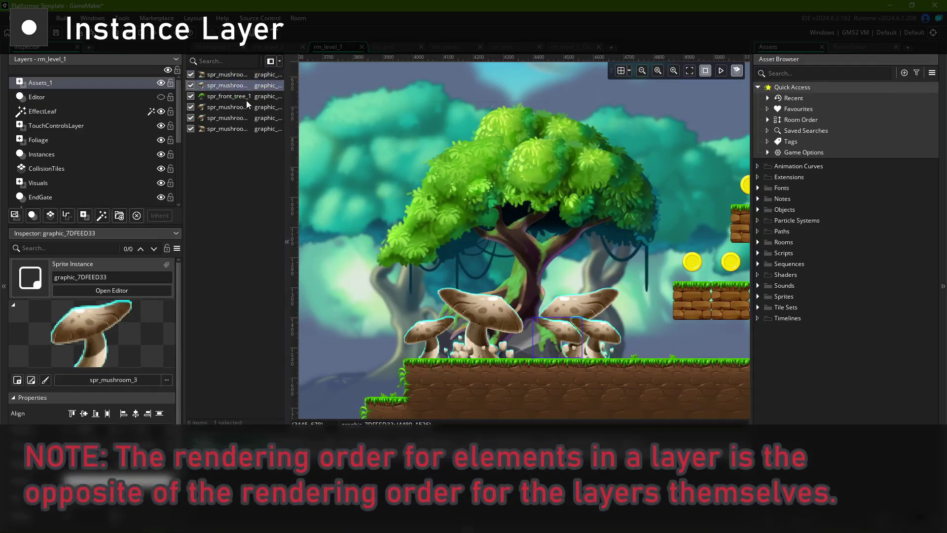
drag(246, 97, 245, 76)
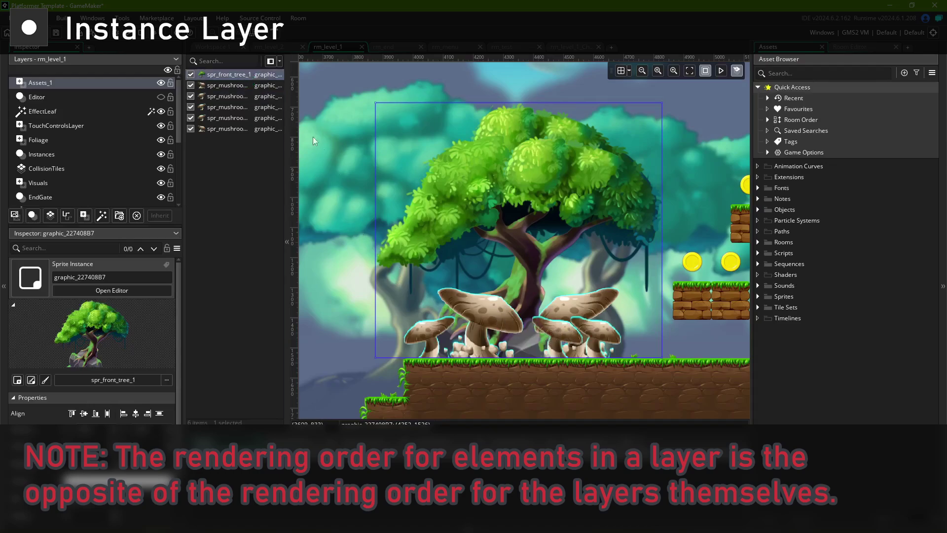
drag(244, 73, 241, 136)
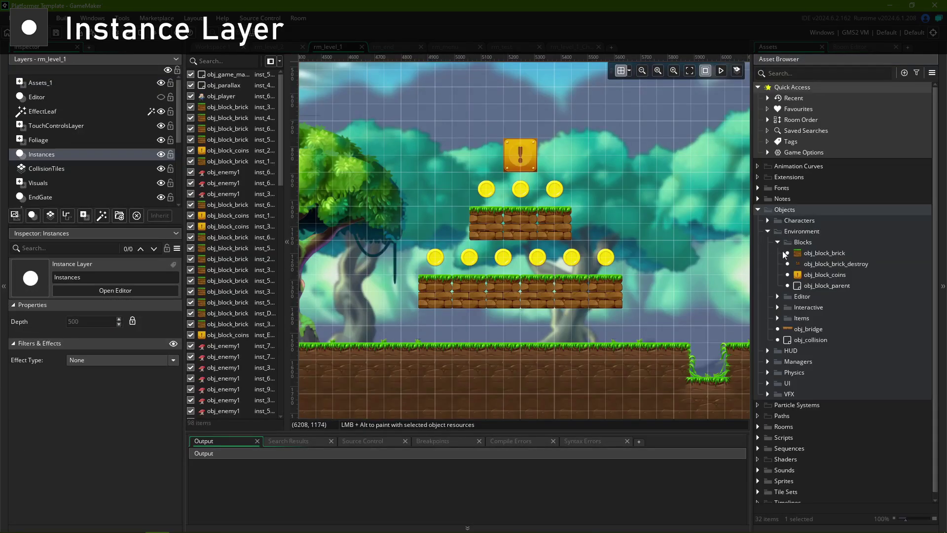
Place two more obj_block_coins instances, one left and one right of the existing coin block.
click(810, 274)
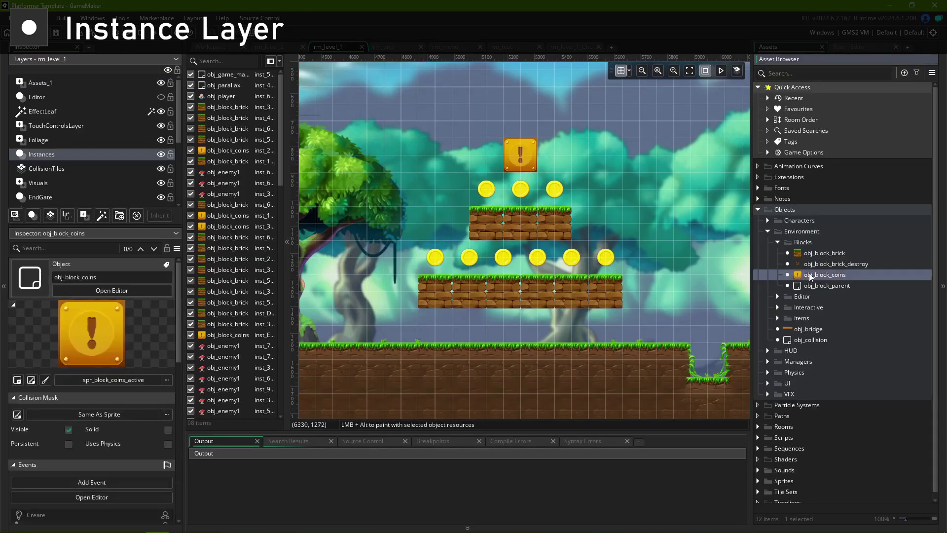
key(alt)
alt+click(430, 147)
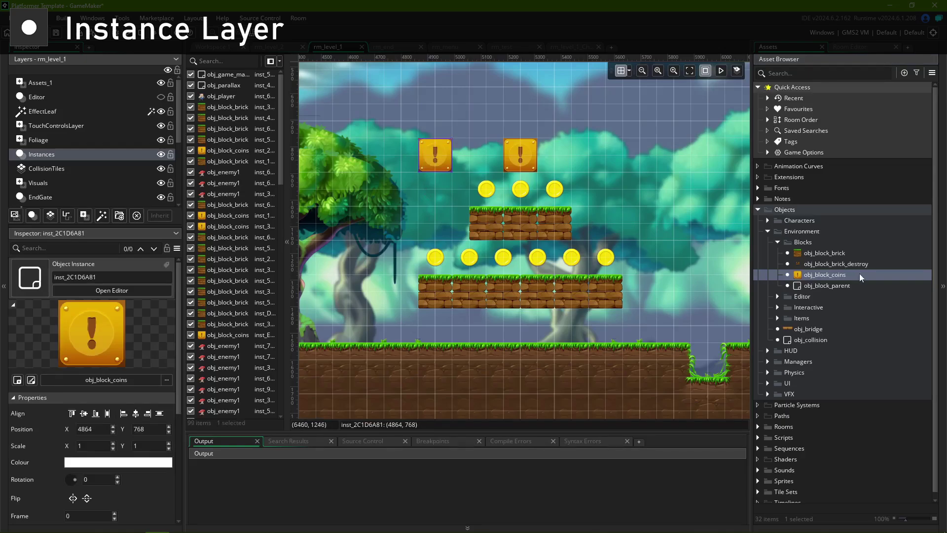
drag(847, 274, 603, 144)
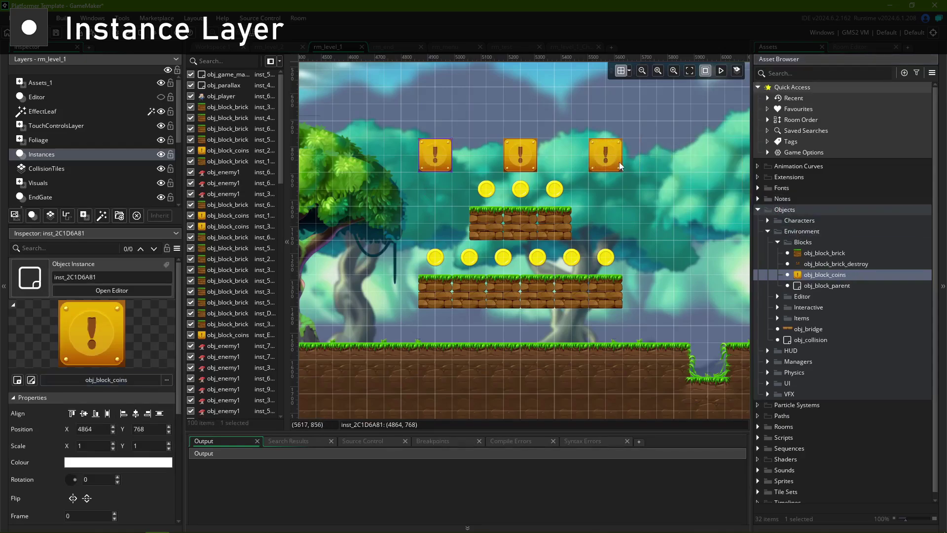
click(657, 166)
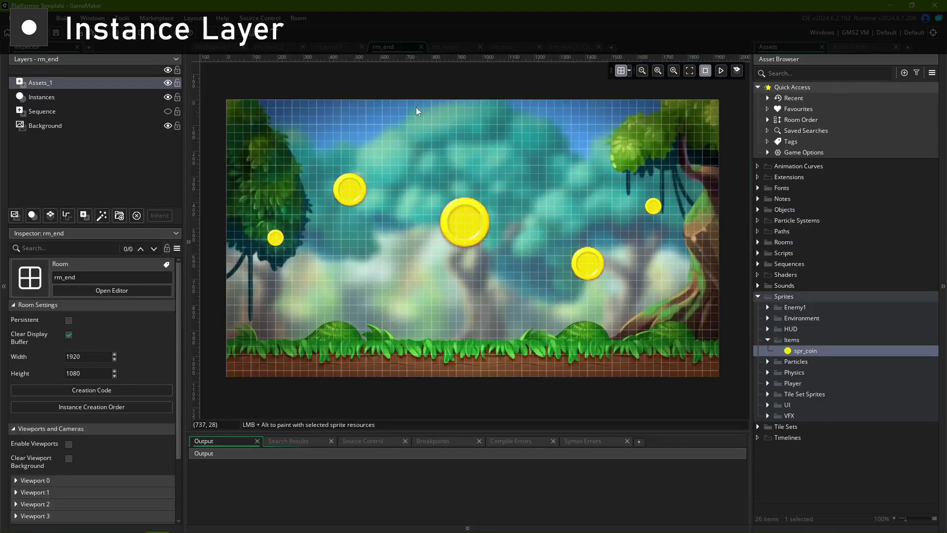
Align the big coin to the centre of the rm_end room.
click(469, 219)
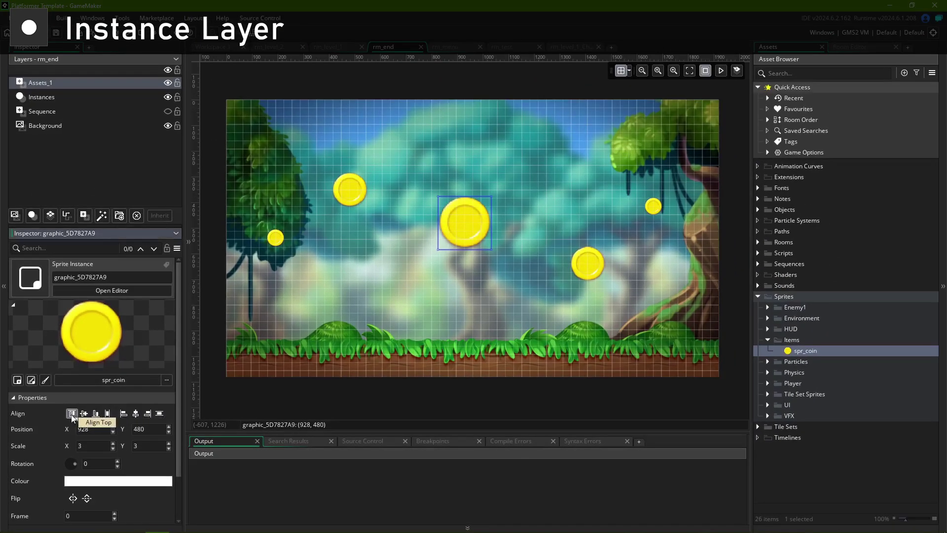
click(118, 336)
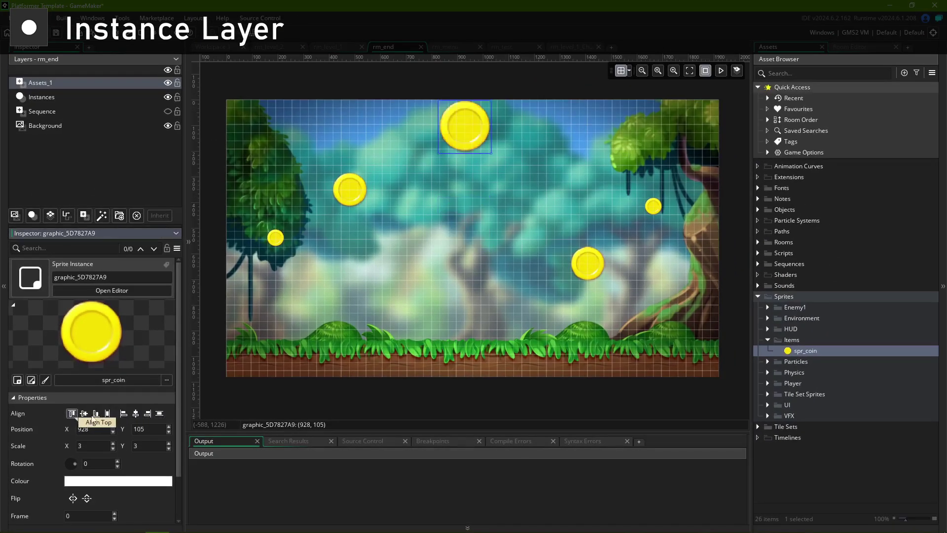
click(140, 339)
click(84, 413)
click(135, 414)
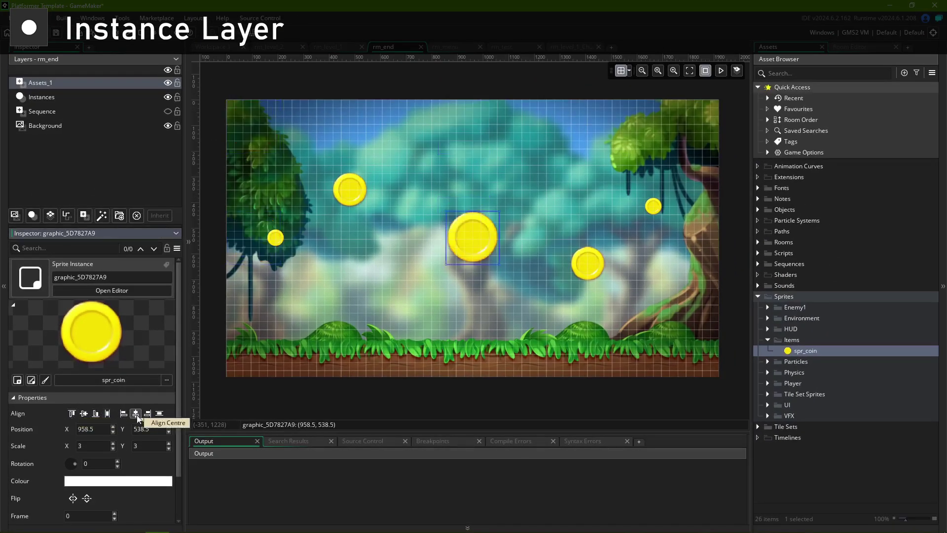
Select all five coins, align them to the middle, and distribute them horizontally and vertically.
key(ctrl+a)
drag(249, 129, 675, 312)
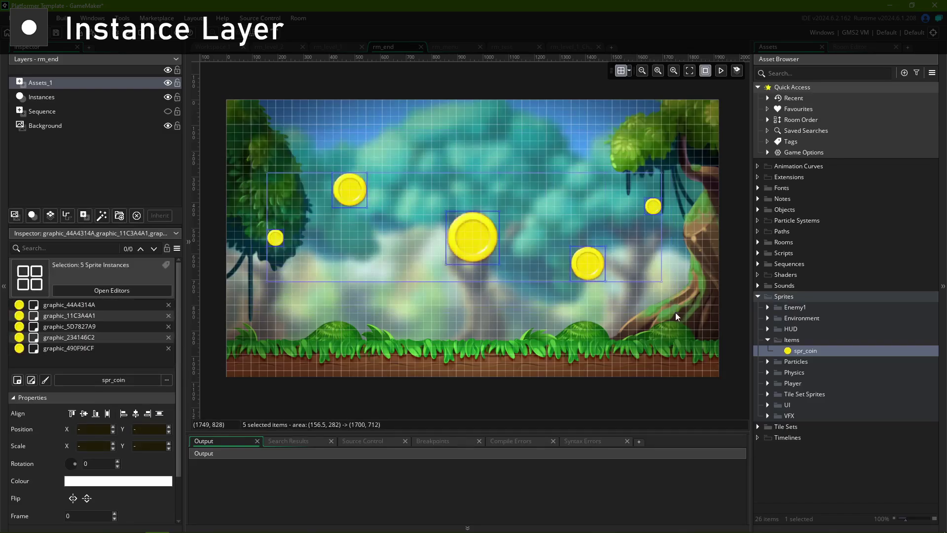
click(83, 415)
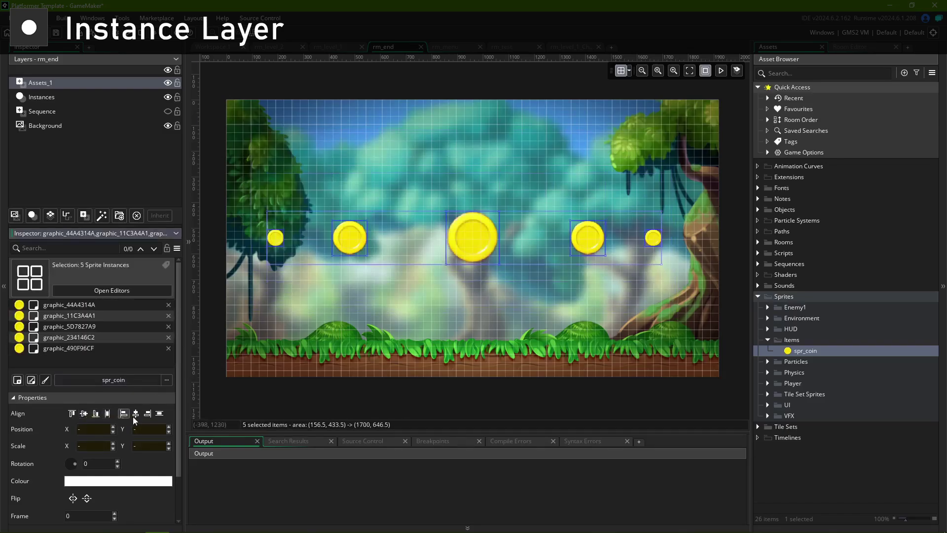
click(159, 414)
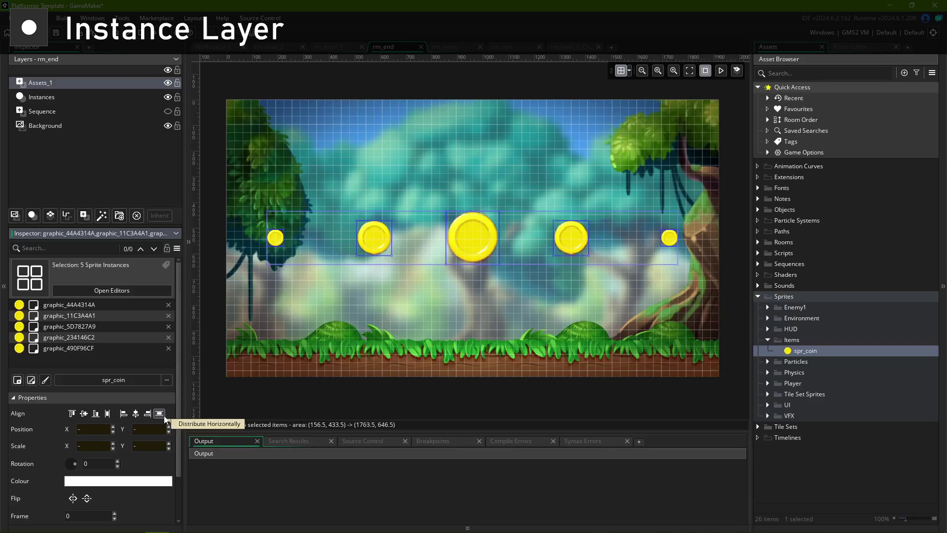
click(107, 415)
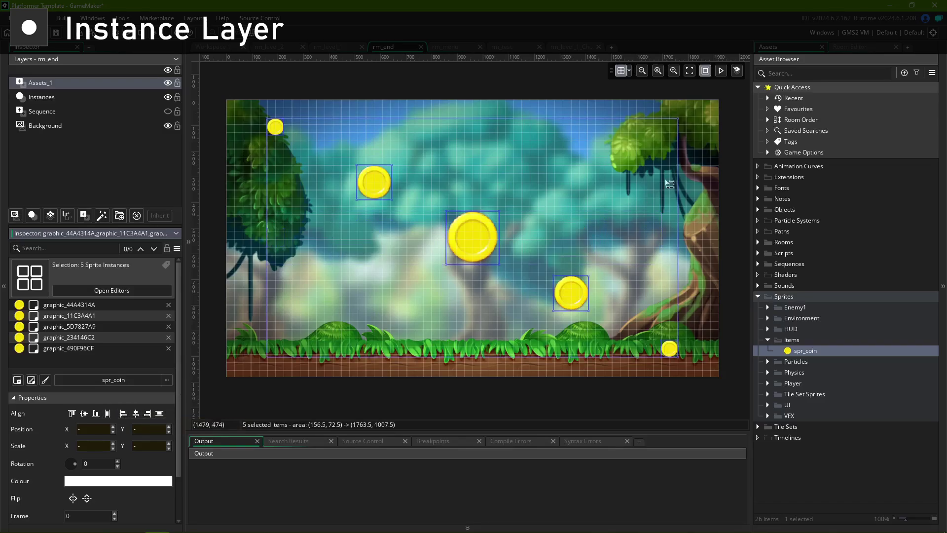
click(688, 169)
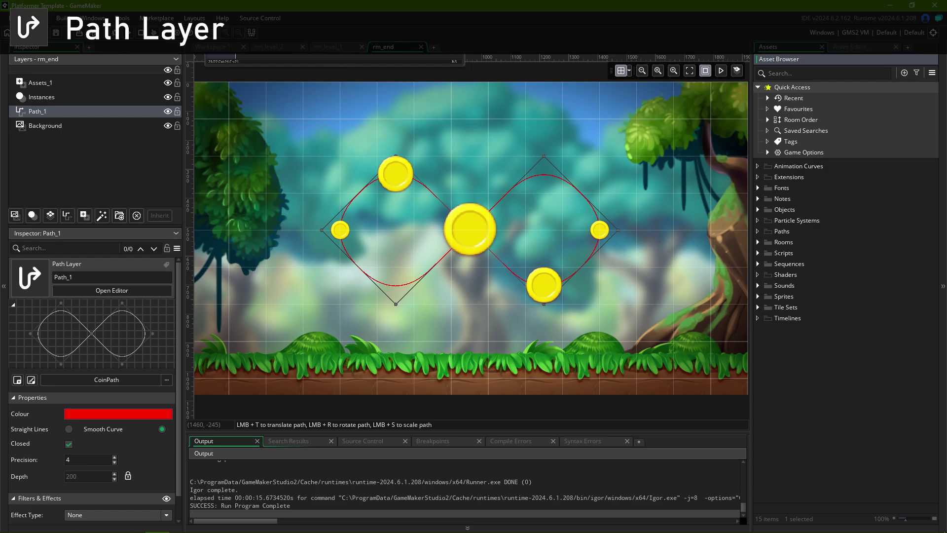
Check rm_end's room settings and creation code, then assign CoinPath to the Path_1 layer.
click(387, 53)
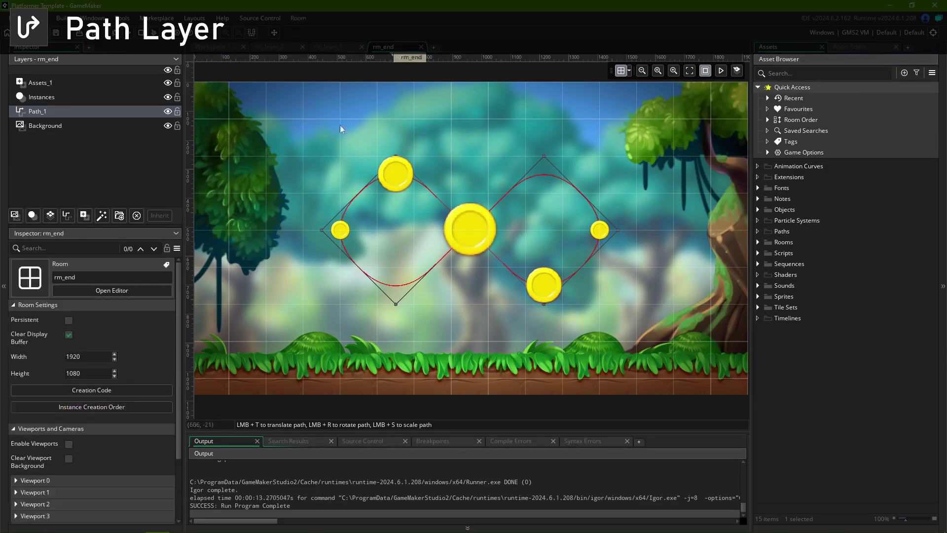
click(125, 390)
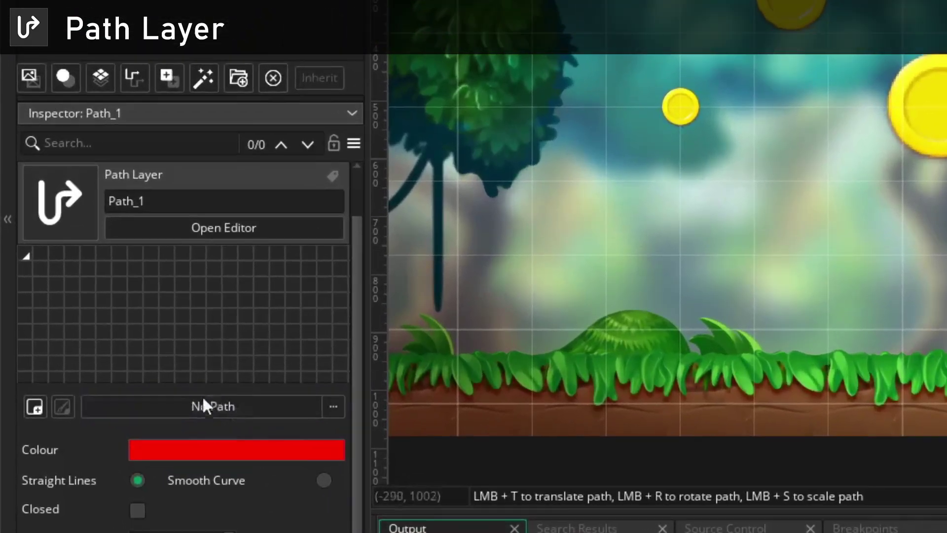
click(214, 409)
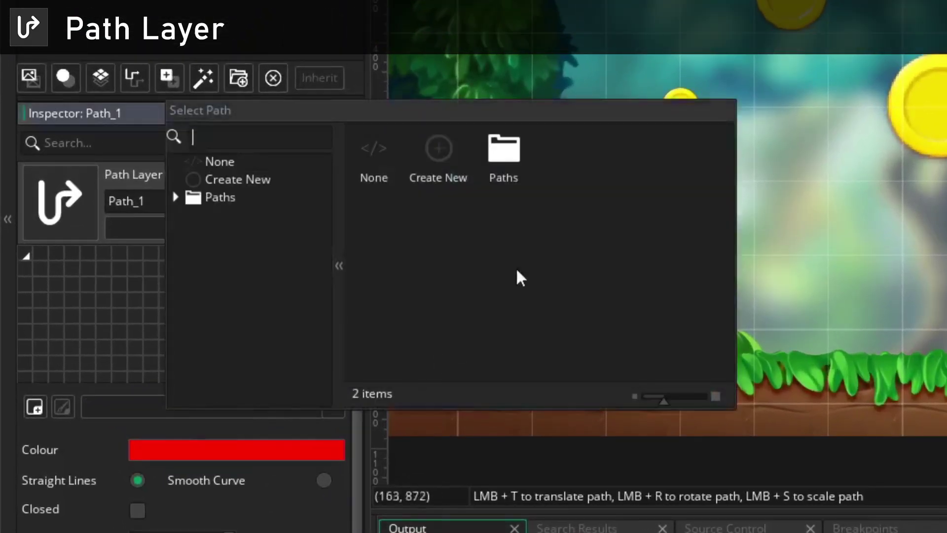
double_click(502, 160)
double_click(427, 168)
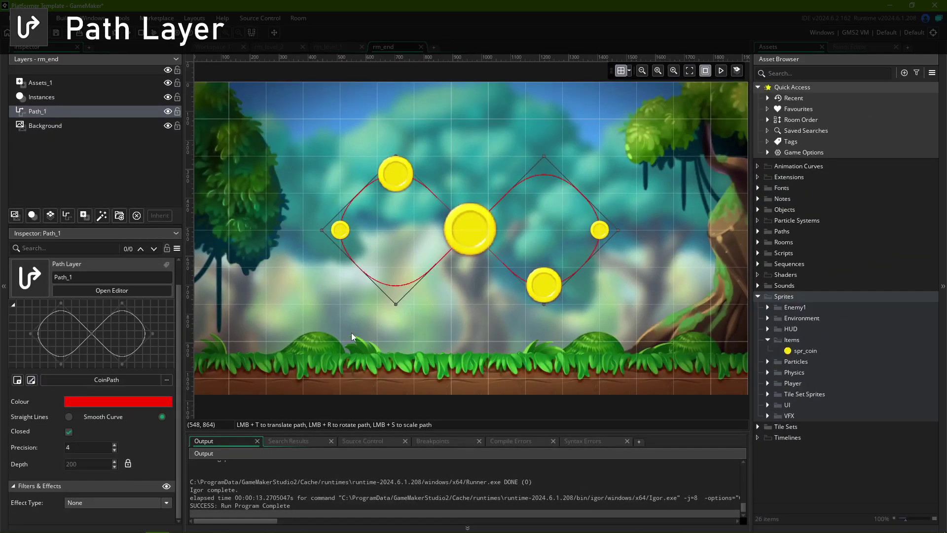
Move CoinPath's bottom control point down onto the grass and its top point up and left.
click(396, 303)
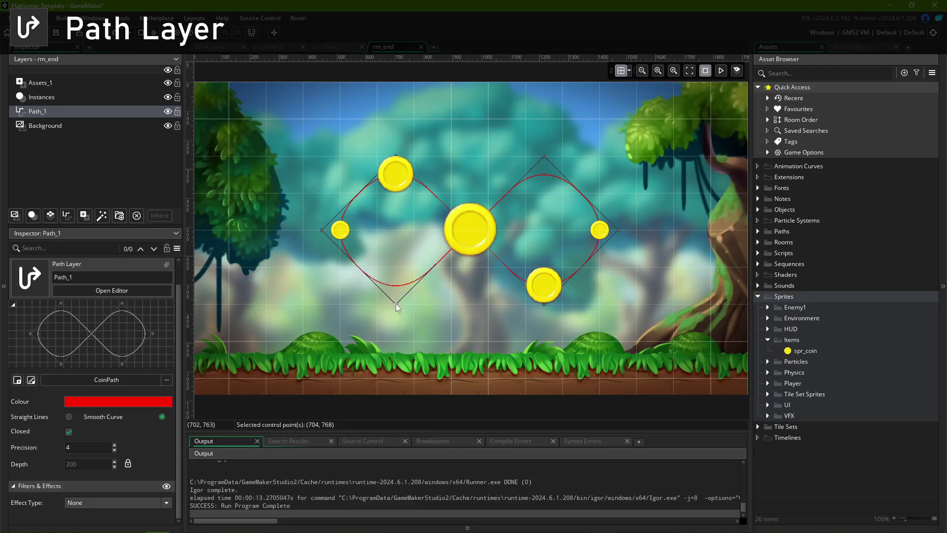
drag(395, 303, 297, 355)
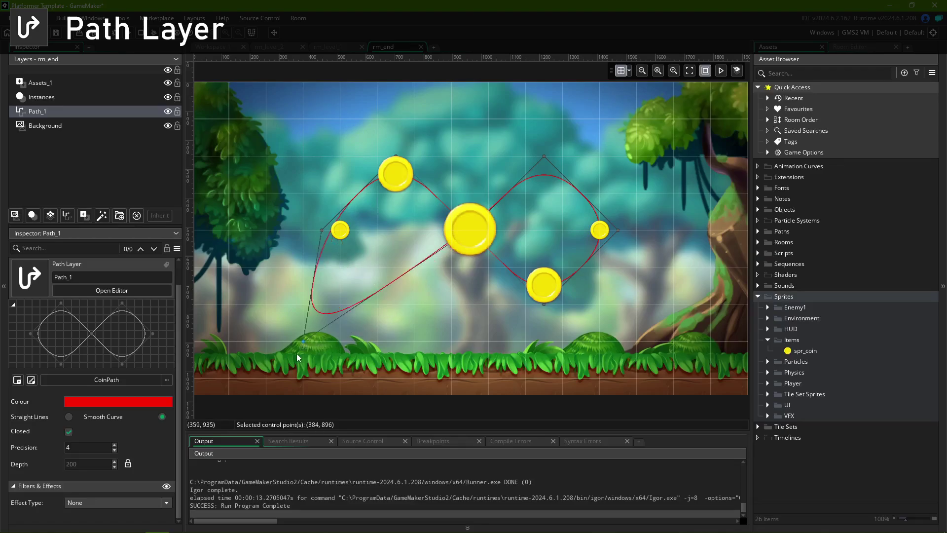
drag(397, 157, 304, 120)
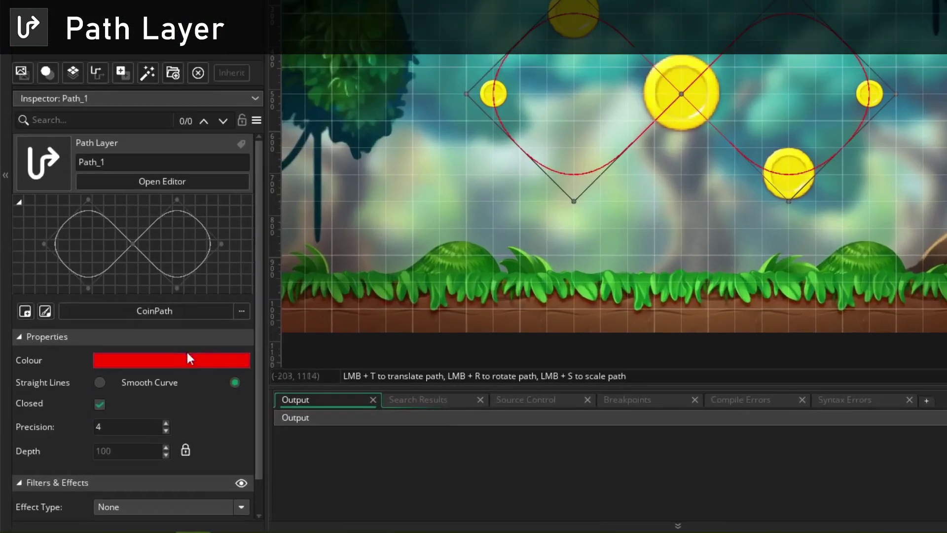
Recolour the CoinPath path from red to blue (hex 0000D4) by removing its red component.
click(177, 361)
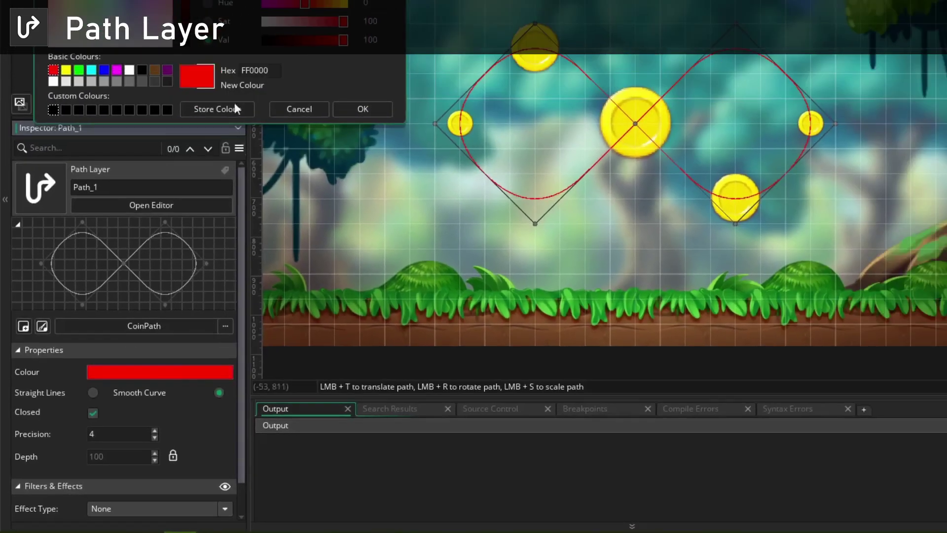
click(195, 141)
click(216, 69)
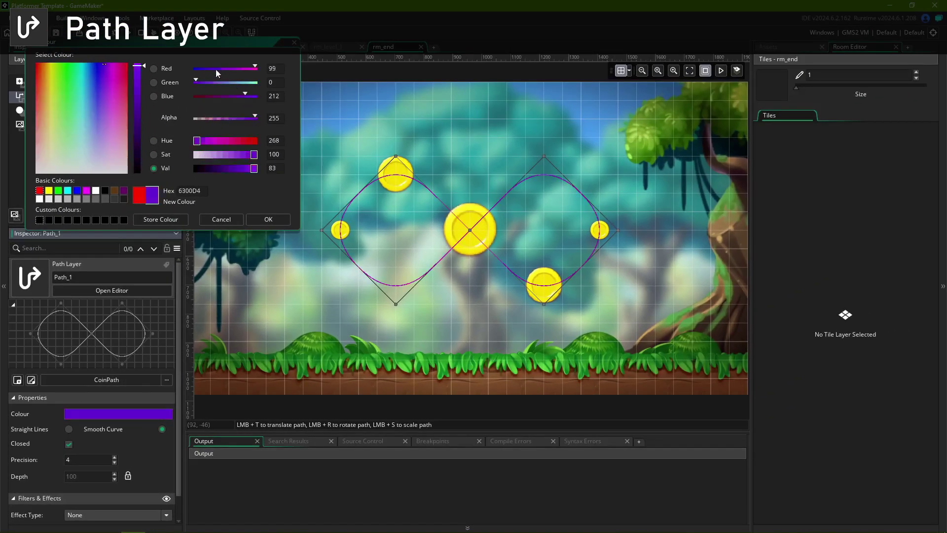
drag(215, 69, 194, 69)
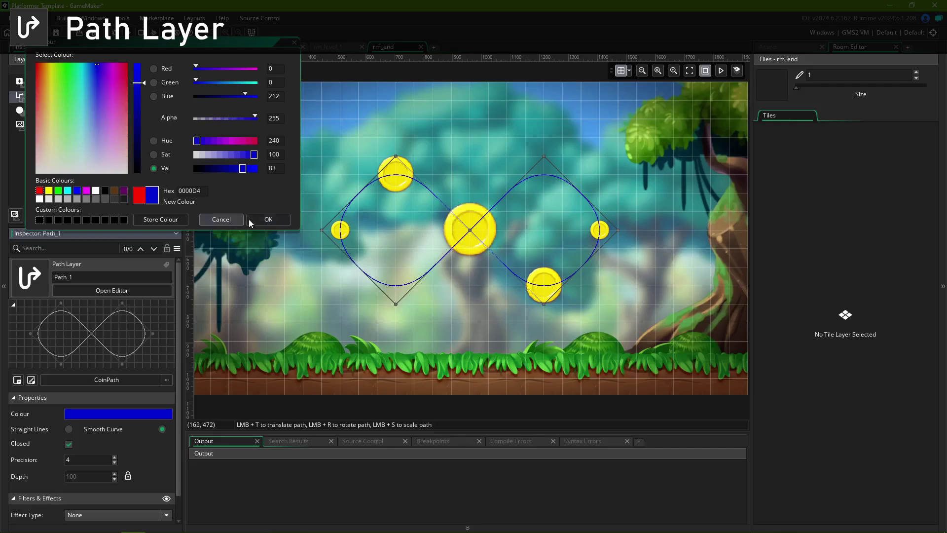
click(261, 219)
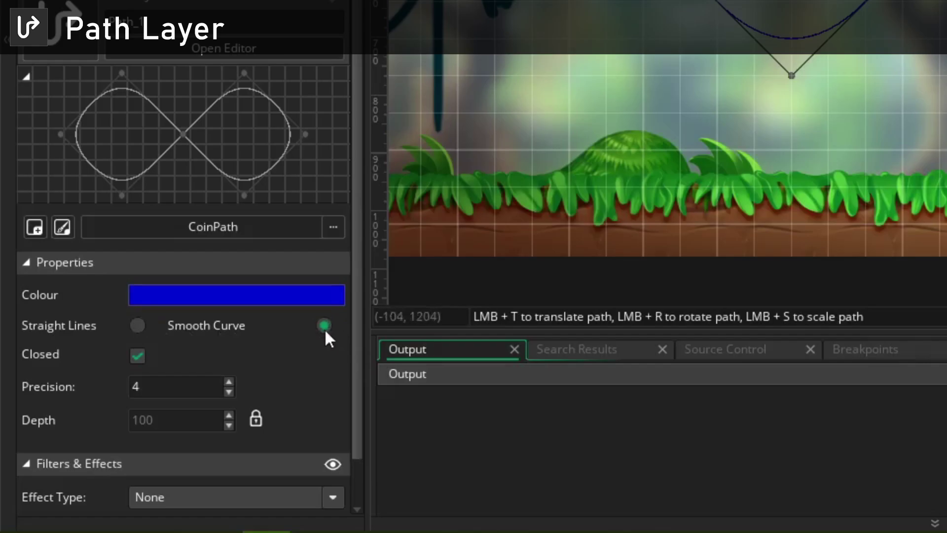
Switch CoinPath to straight lines and move its left control point back beside the coins.
click(137, 325)
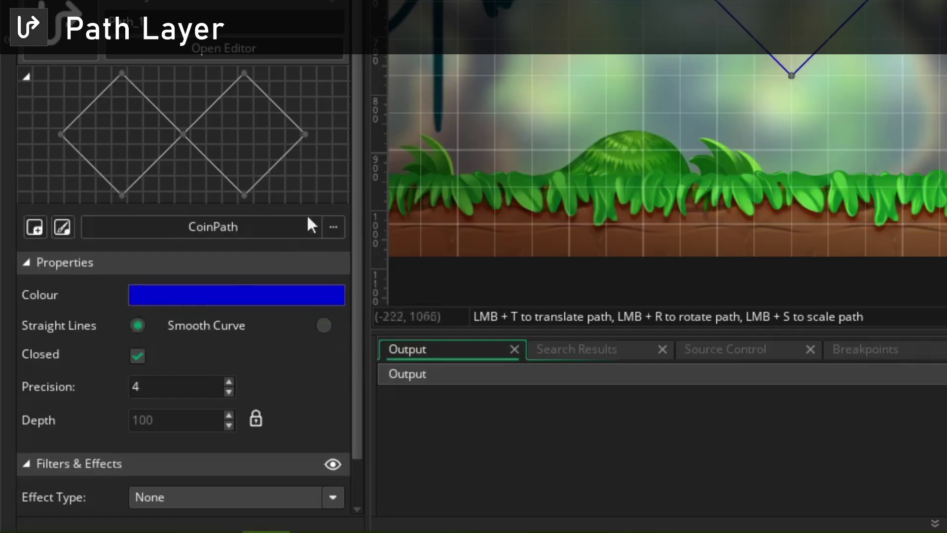
click(338, 215)
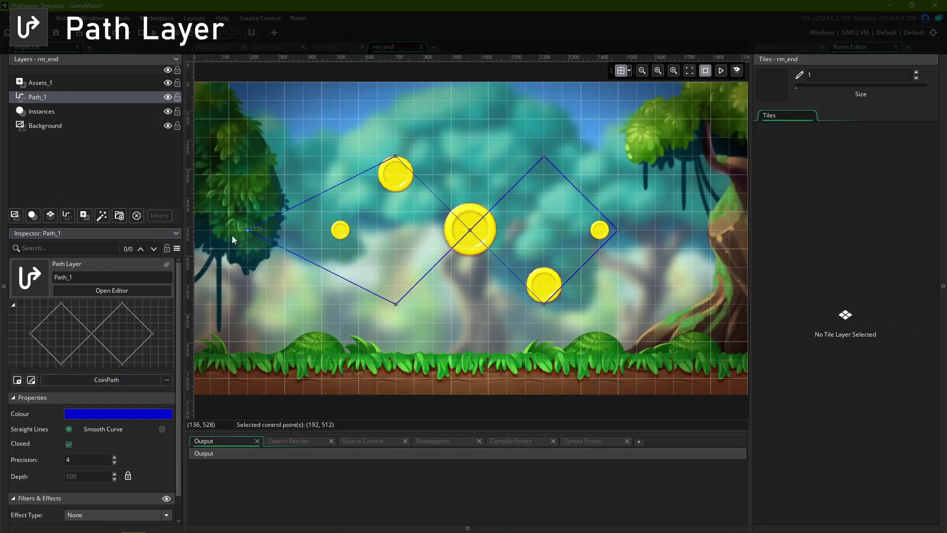
drag(232, 236, 328, 233)
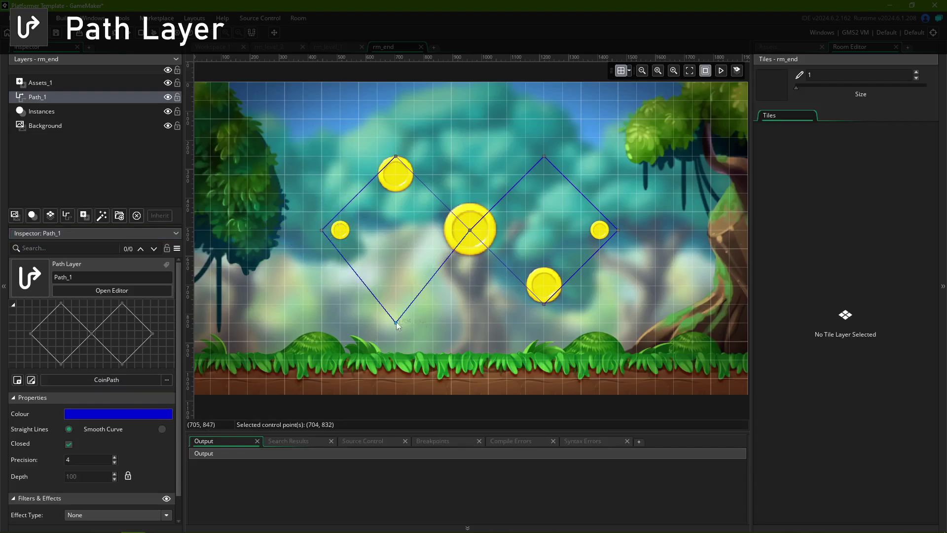
Restore the smooth curve, fine-tune the bottom and top-right points, and re-close the path loop.
click(396, 302)
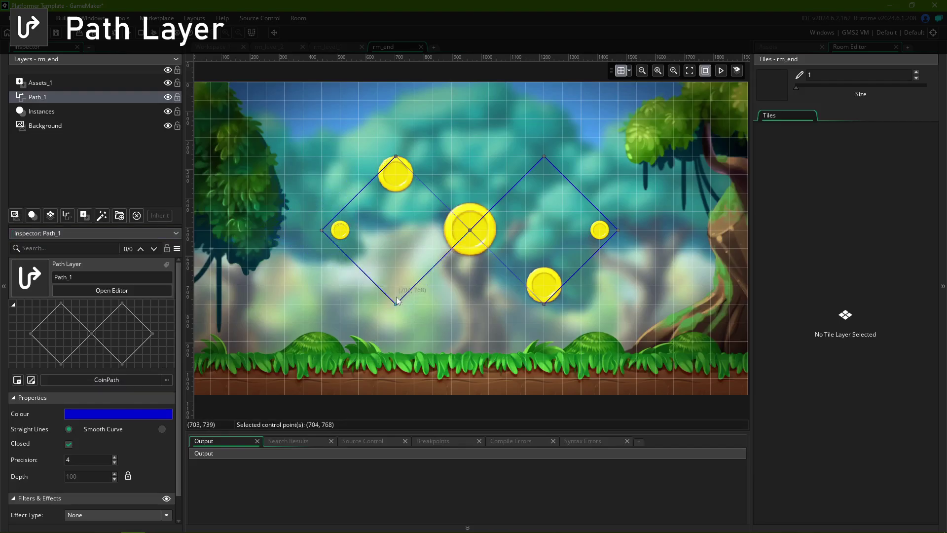
click(162, 428)
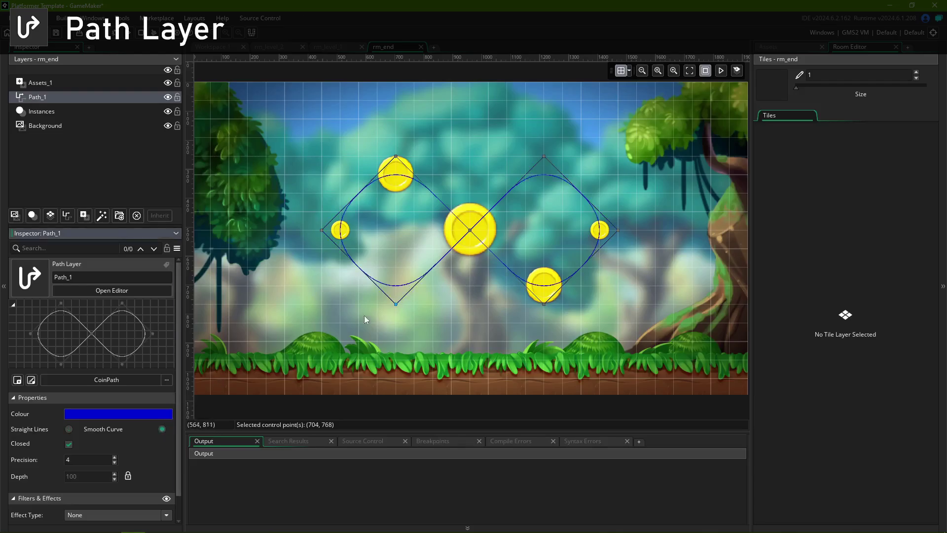
mouse_move(396, 304)
mouse_down()
mouse_move(396, 387)
mouse_move(397, 302)
mouse_up()
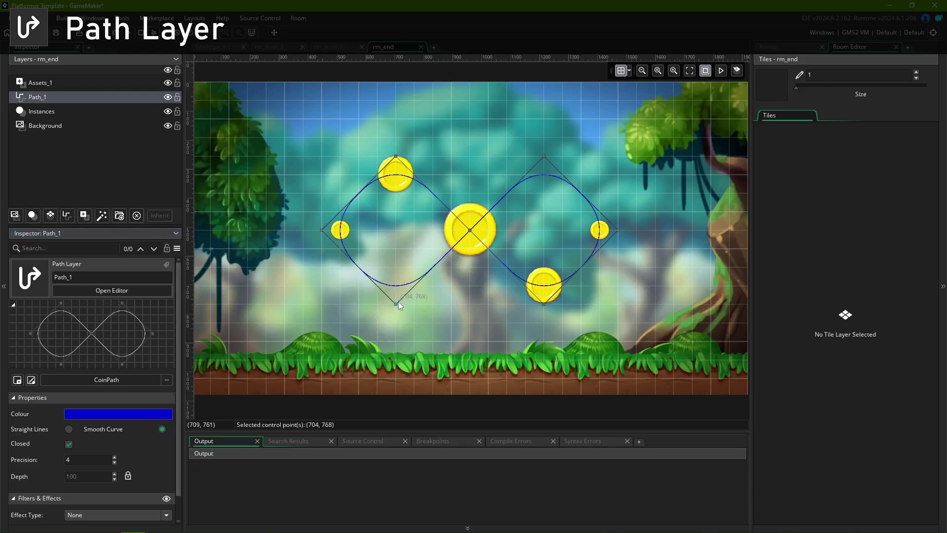
mouse_move(544, 157)
mouse_down()
mouse_move(544, 91)
mouse_move(544, 162)
mouse_up()
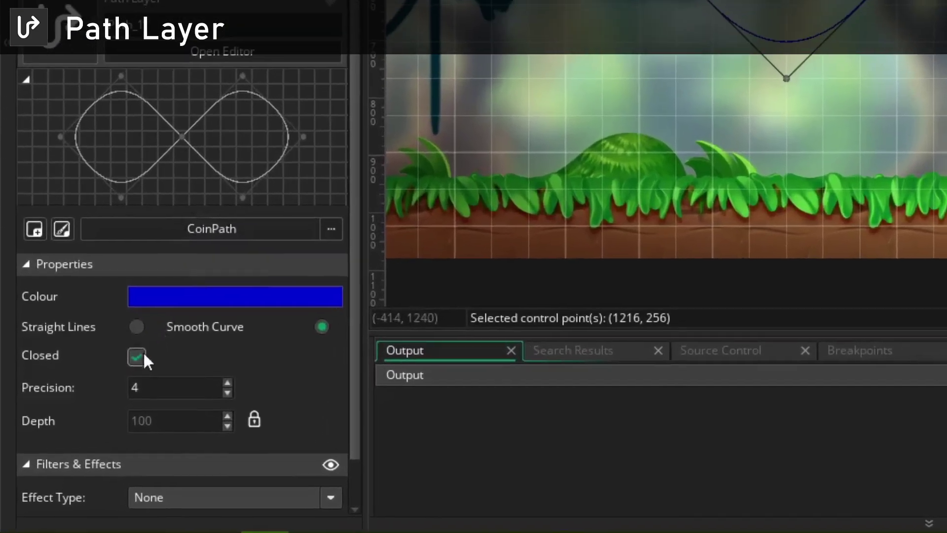
click(141, 351)
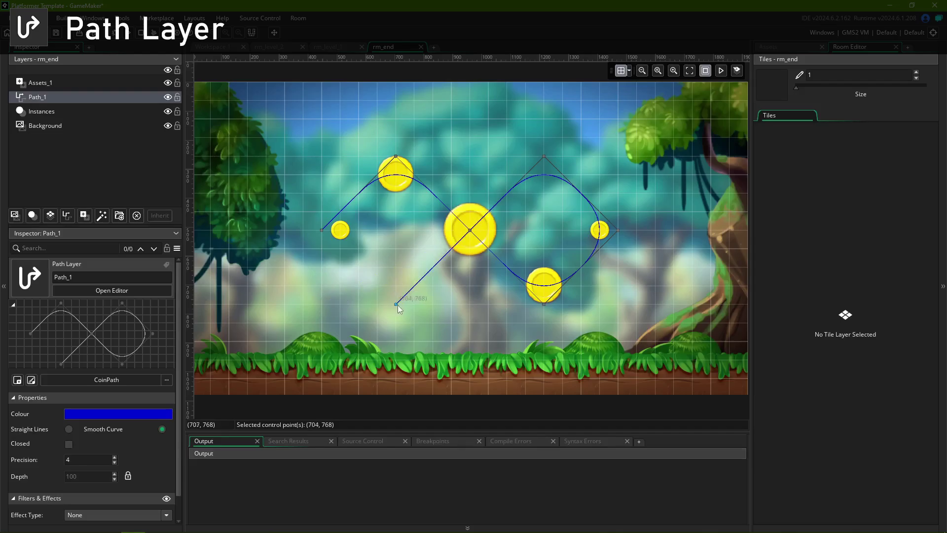
click(68, 443)
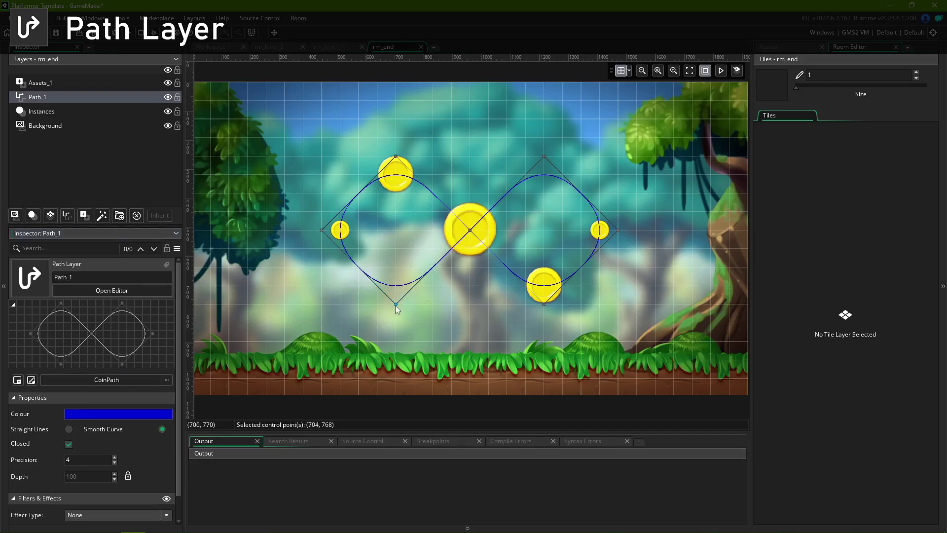
mouse_move(395, 306)
mouse_down()
mouse_move(317, 305)
mouse_move(393, 301)
mouse_up()
Try different CoinPath precision values, dropping it to an angular 2 before settling on 4.
ctrl+scroll(395, 283, up, 5)
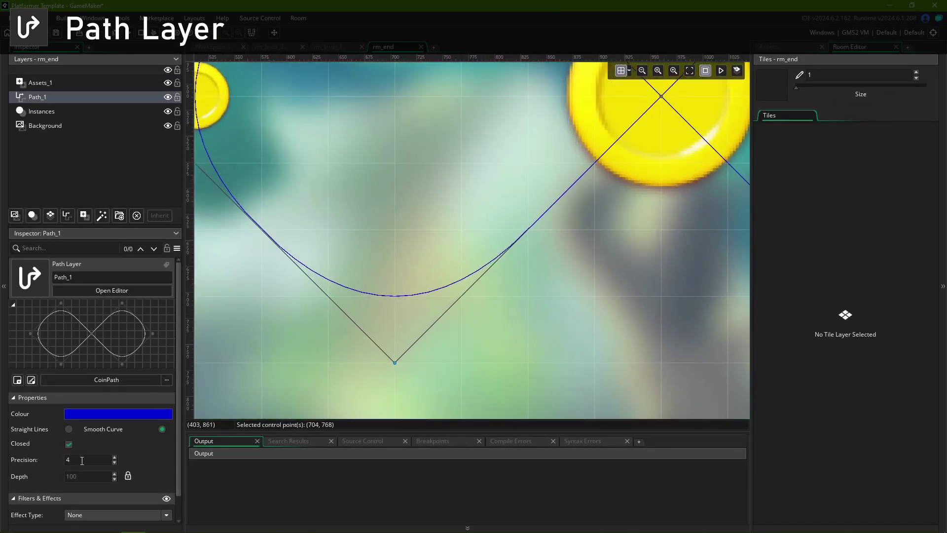
click(82, 460)
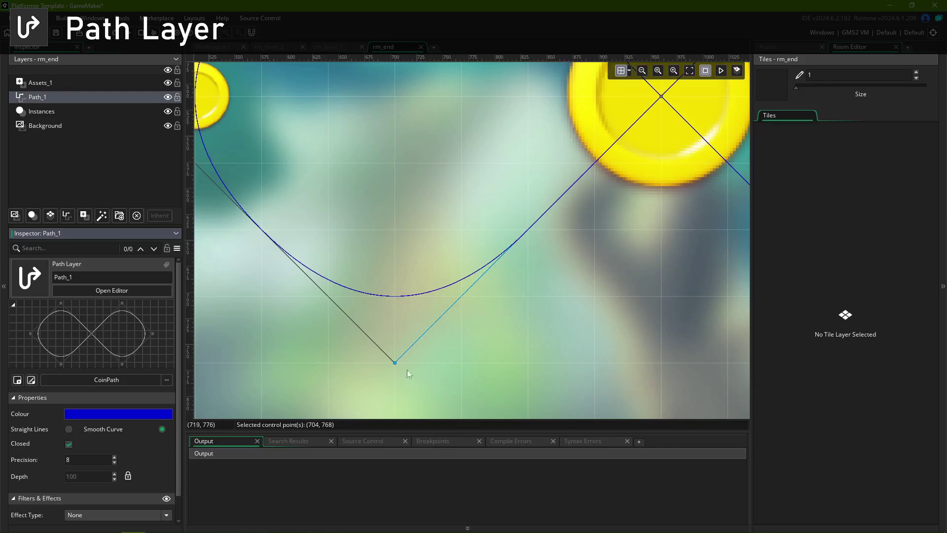
drag(395, 362, 461, 360)
key(ctrl+z)
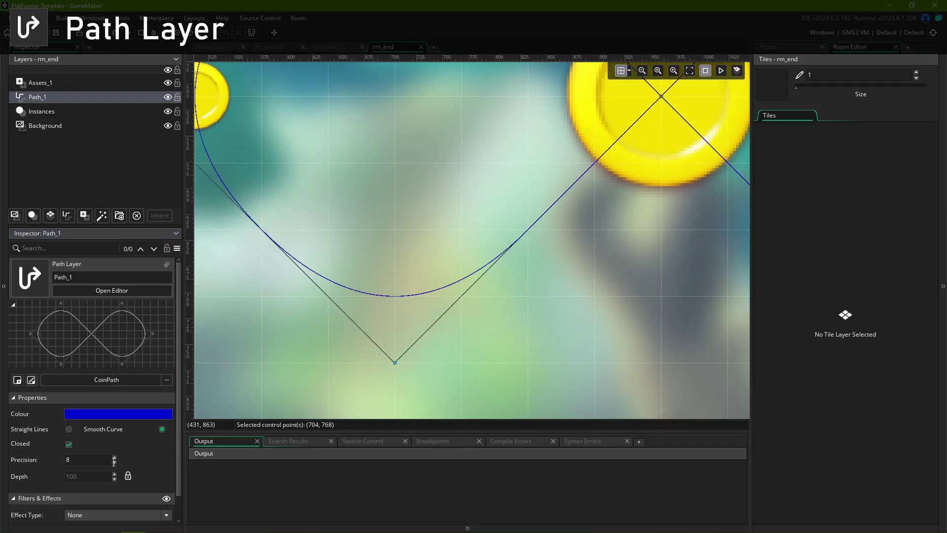
click(114, 462)
click(114, 462)
click(115, 462)
click(115, 463)
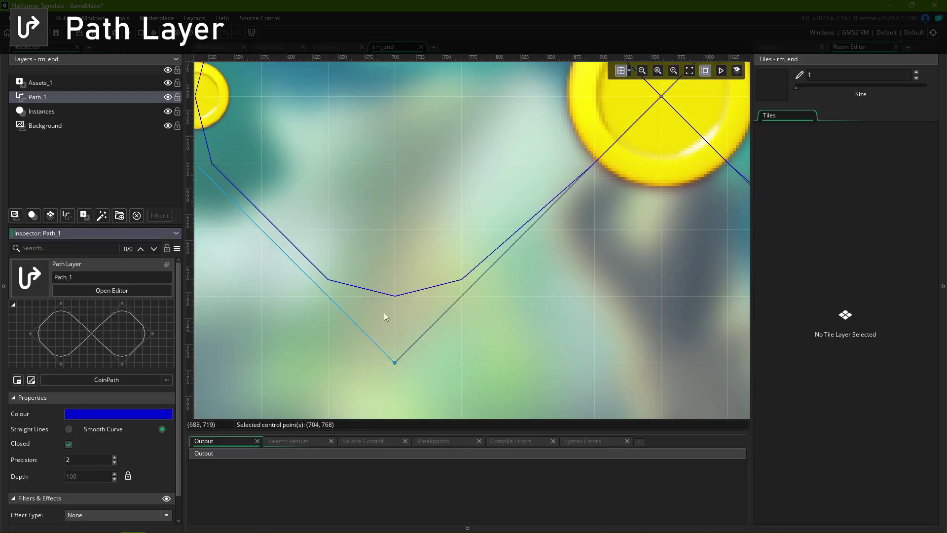
click(115, 457)
click(115, 457)
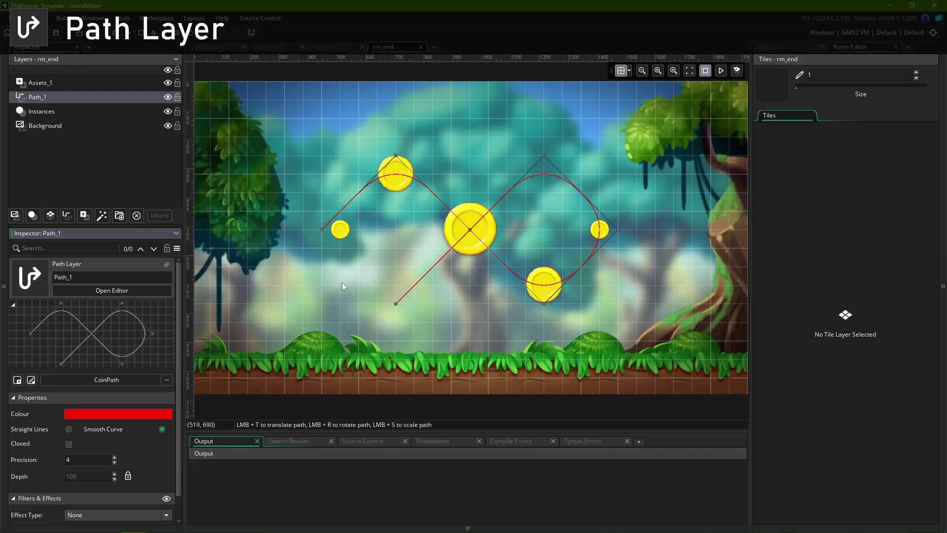
Move CoinPath's start point upward and add two new control points near the lower left.
drag(396, 303, 392, 243)
click(433, 303)
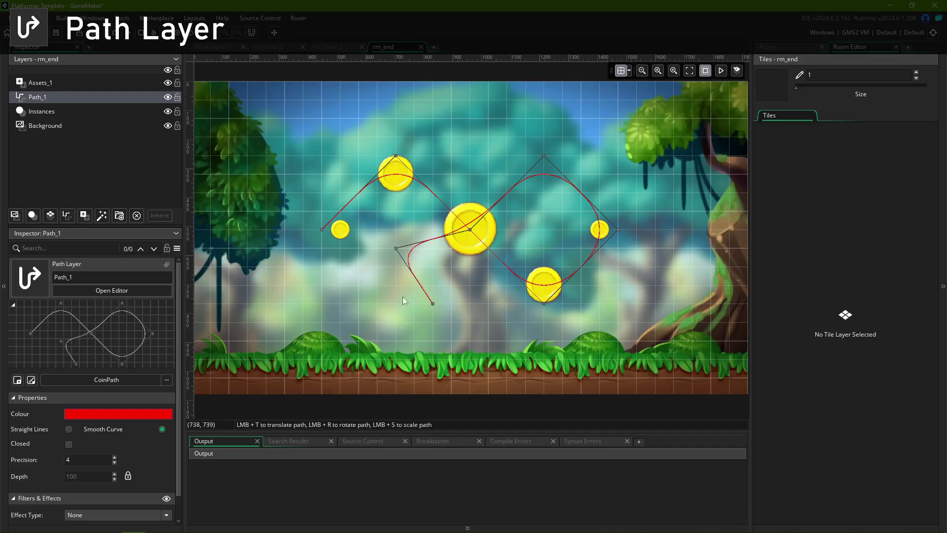
click(360, 321)
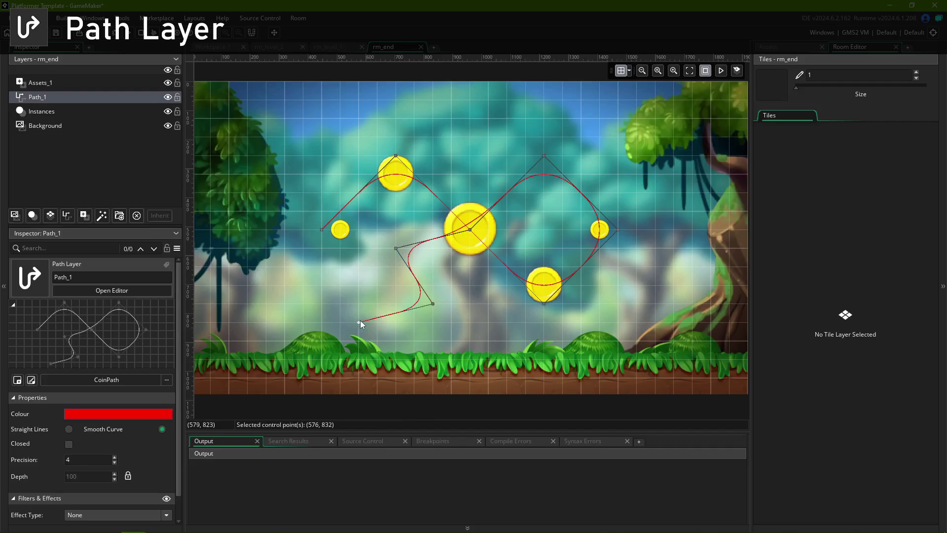
Shift the whole CoinPath with increment 128: twice to the right and once up.
key(shift)
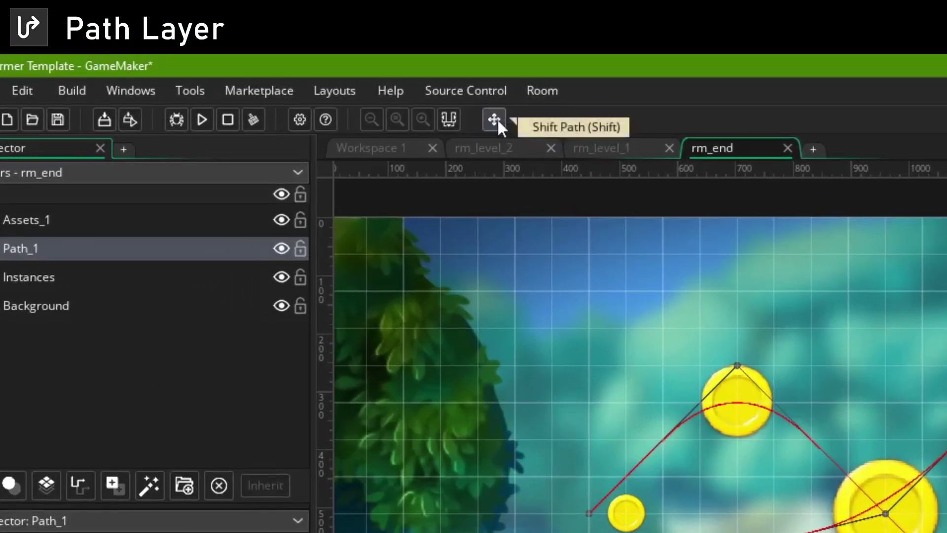
click(495, 119)
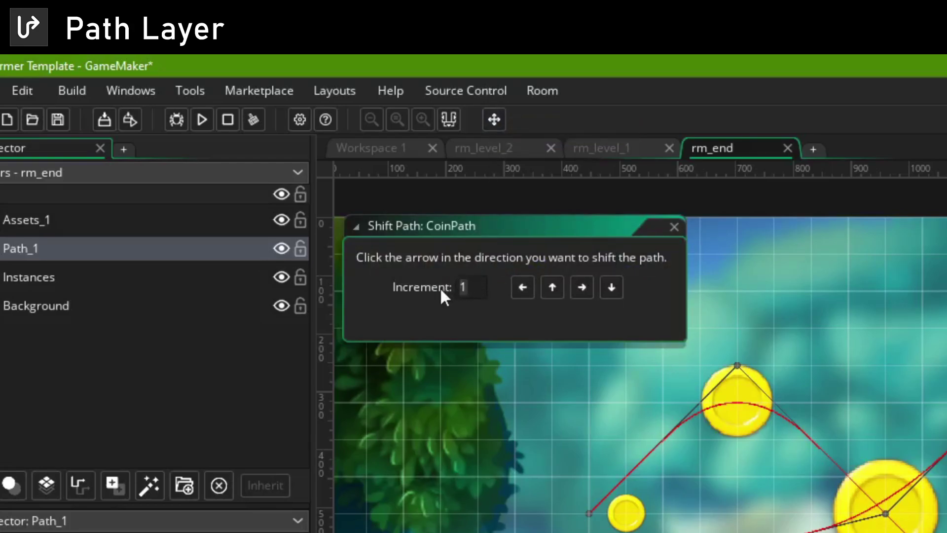
text(128)
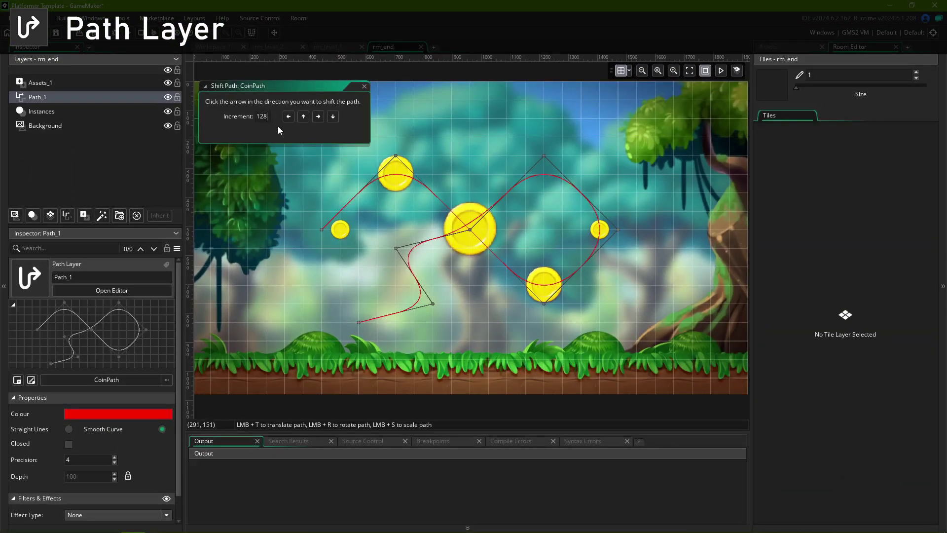
click(319, 117)
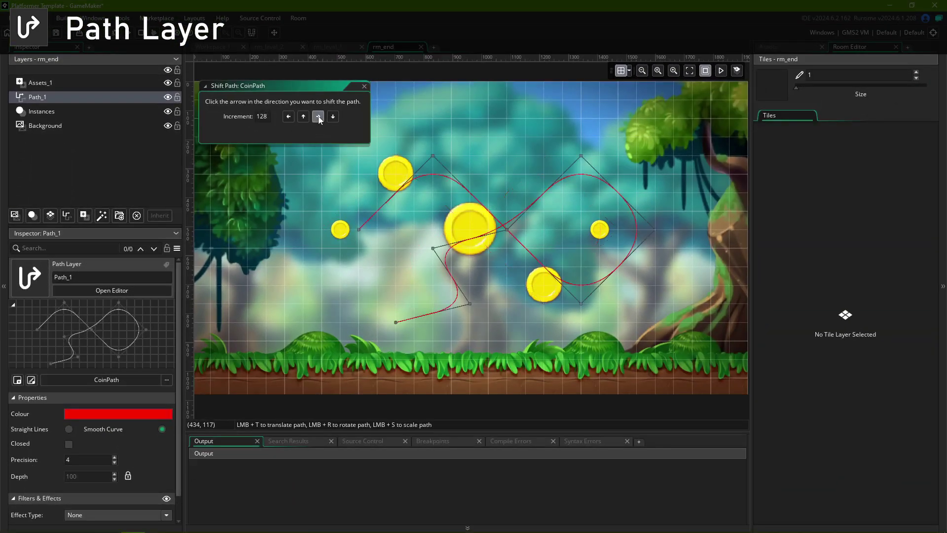
click(319, 116)
click(303, 116)
click(432, 285)
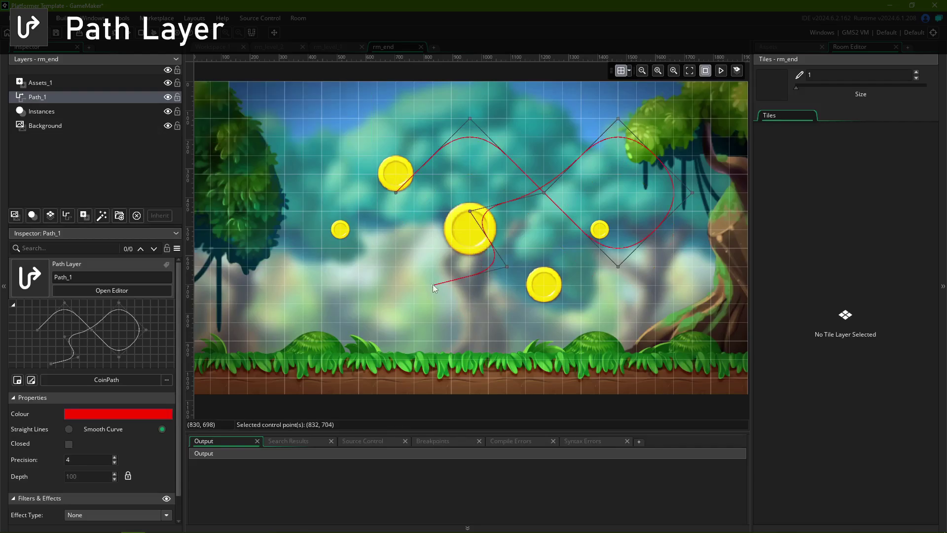
Reverse CoinPath's direction and add two points reshaping its right loop.
right_click(433, 285)
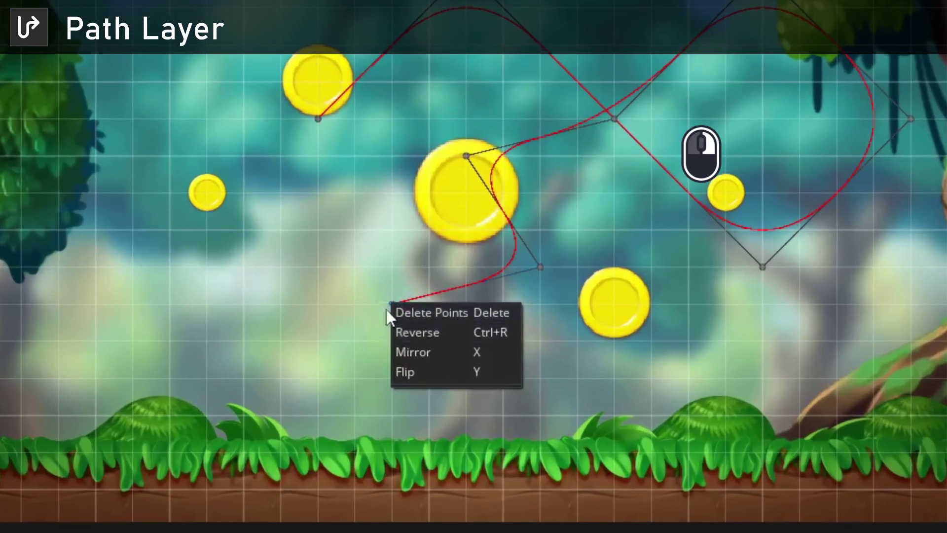
right_click(318, 238)
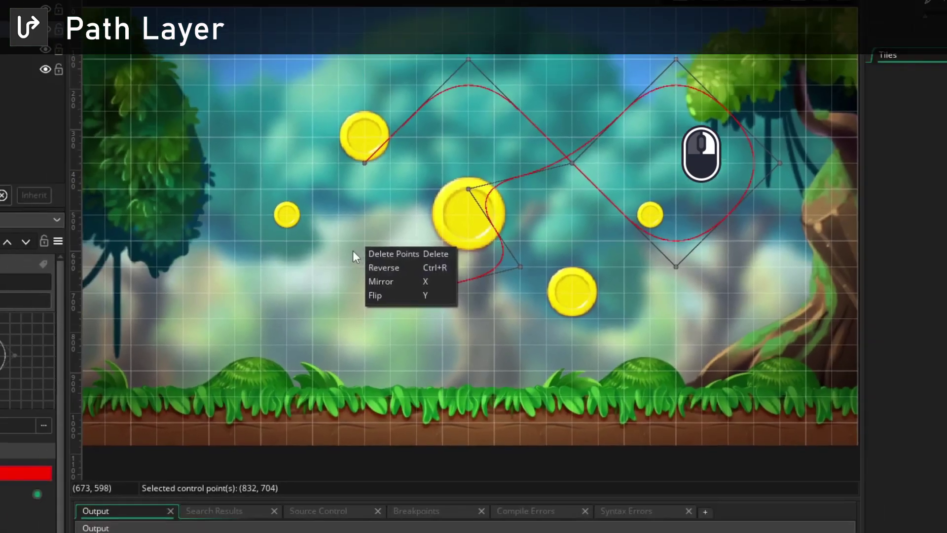
click(329, 269)
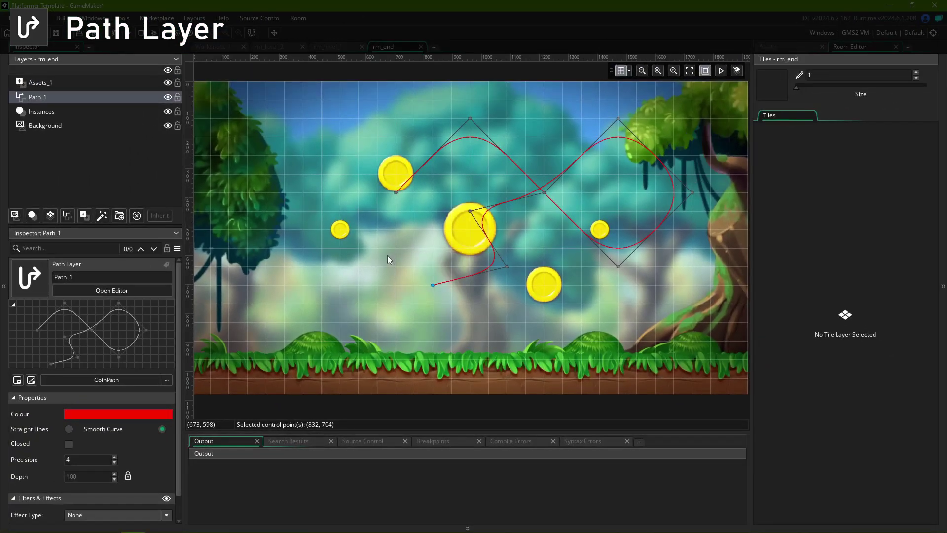
drag(654, 231, 682, 261)
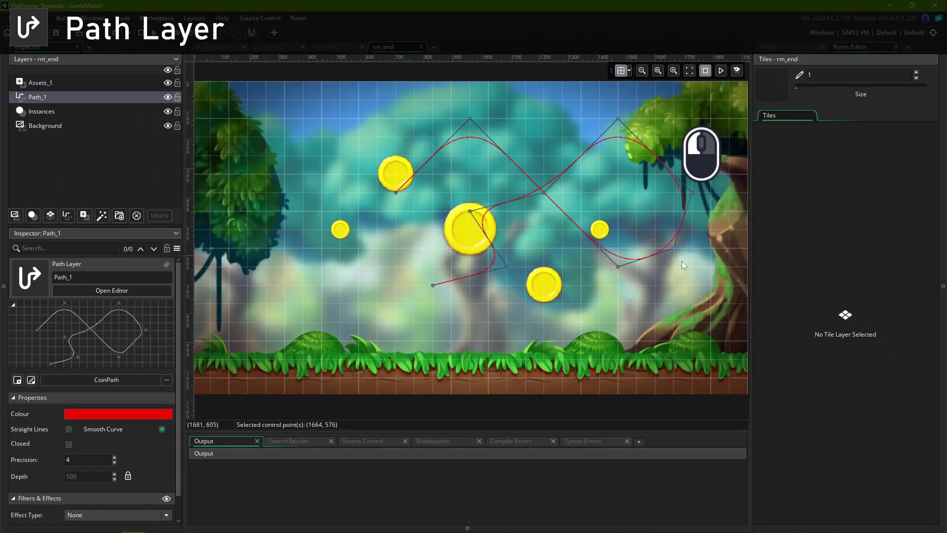
drag(580, 155, 561, 132)
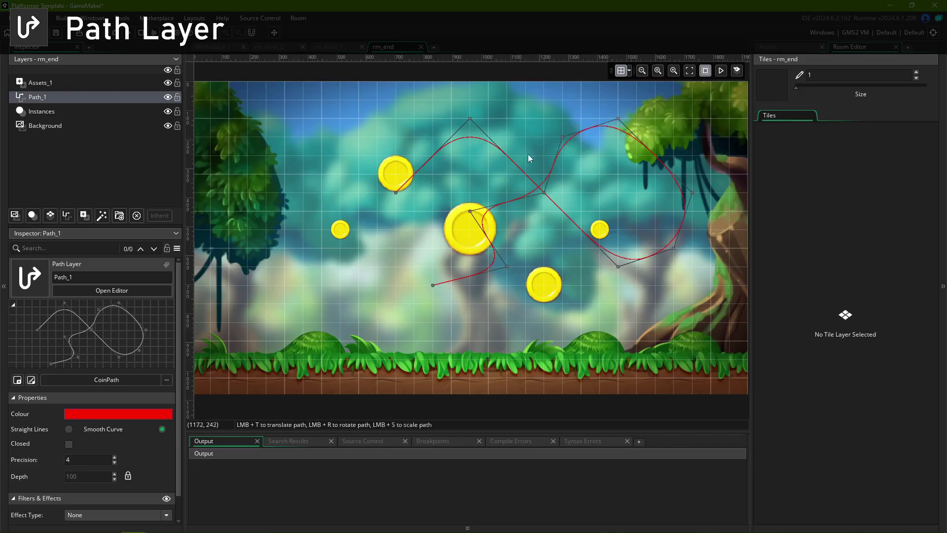
Select the top-left, top and right control points and move them together down and left.
ctrl+click(397, 194)
ctrl+click(471, 119)
ctrl+click(544, 192)
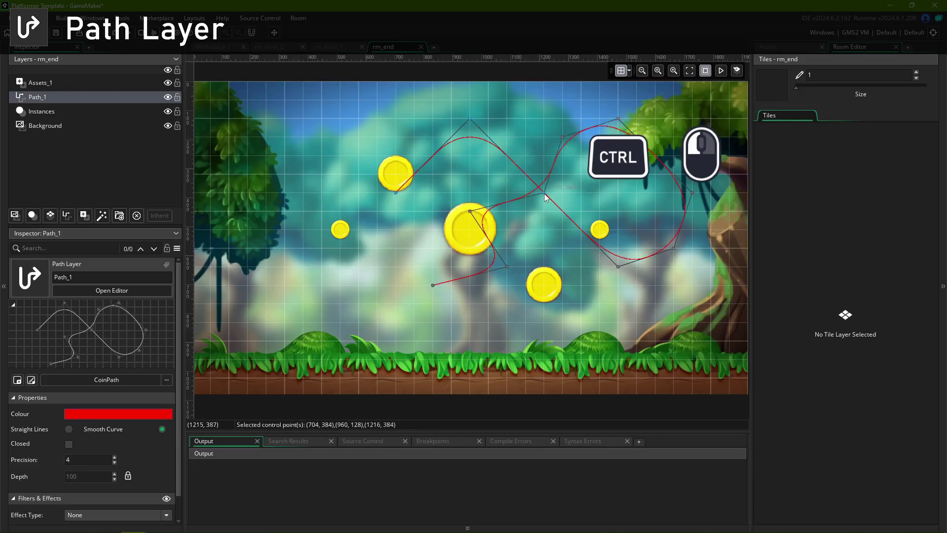
drag(544, 192, 451, 193)
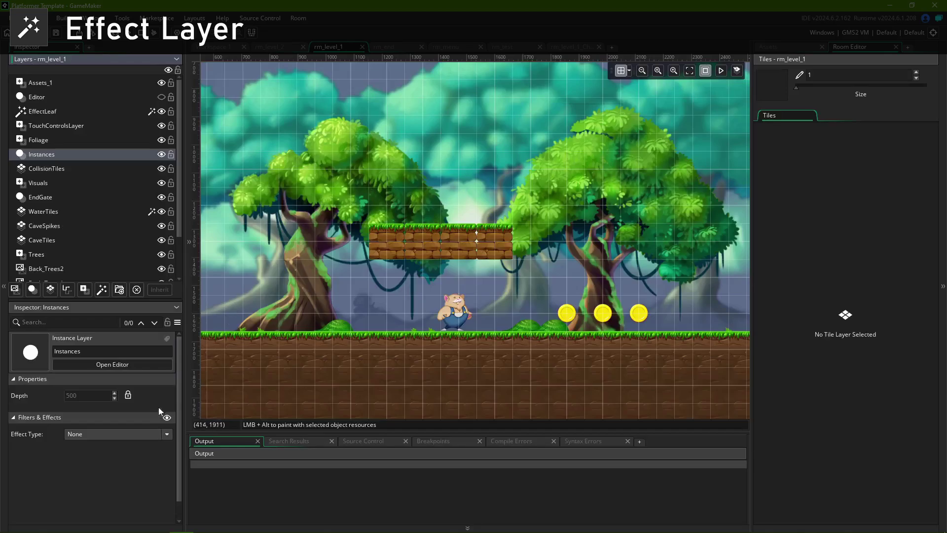
Apply the Ripples filter to rm_level_1's Instances layer.
click(153, 433)
scroll(139, 478, down, 2)
click(139, 478)
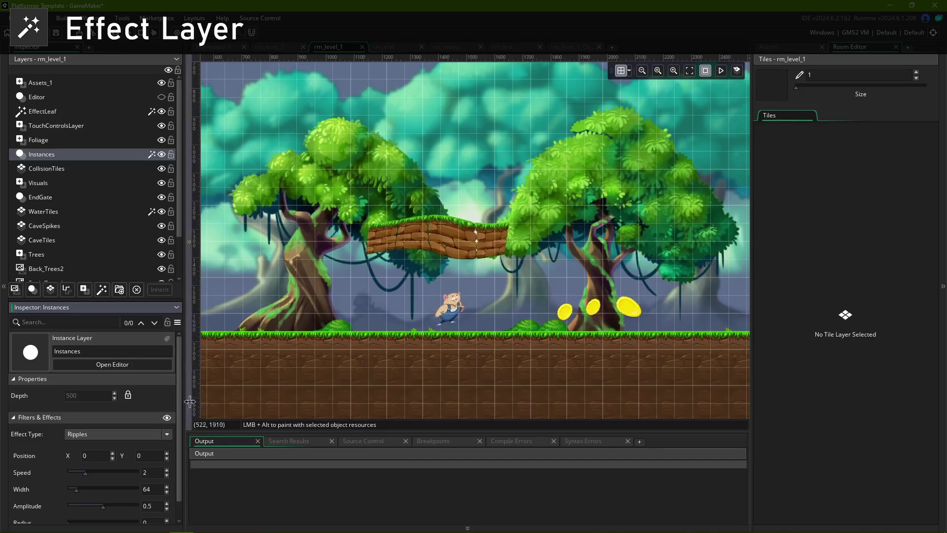
Add a new effect layer, Effect_1, above Instances and set it to Ripples.
click(102, 289)
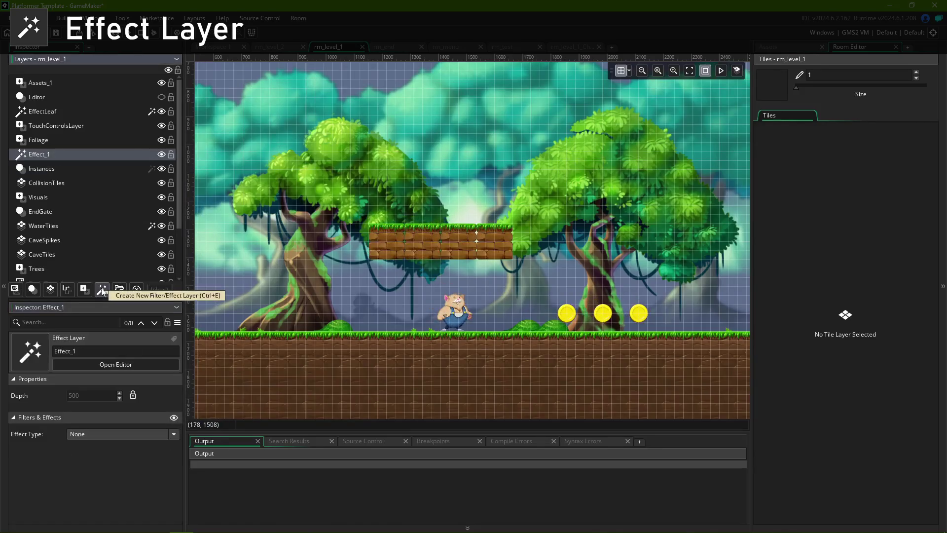
click(118, 434)
scroll(106, 483, down, 6)
click(99, 491)
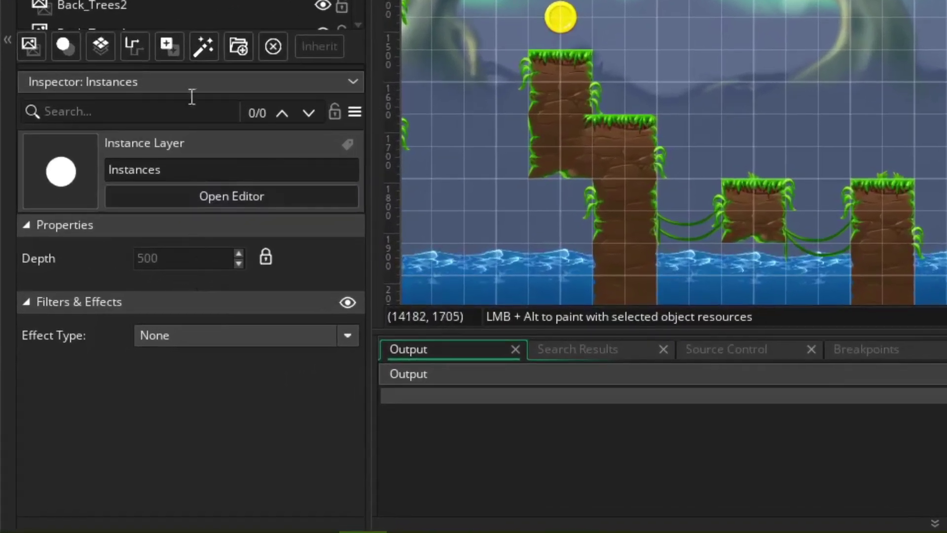
Compare depths of CollisionTiles, Assets_1, EffectLeaf, Trees (1200) and Instances (500).
click(93, 1)
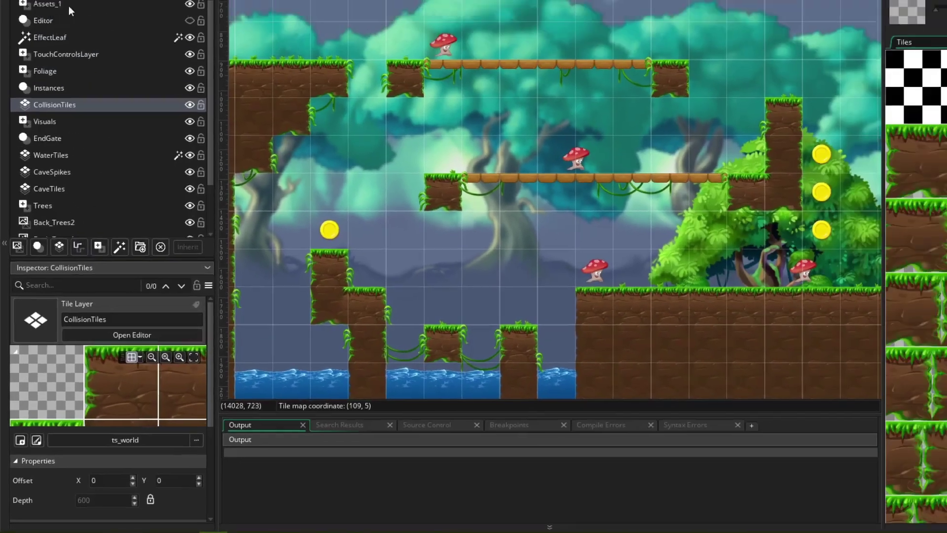
click(59, 82)
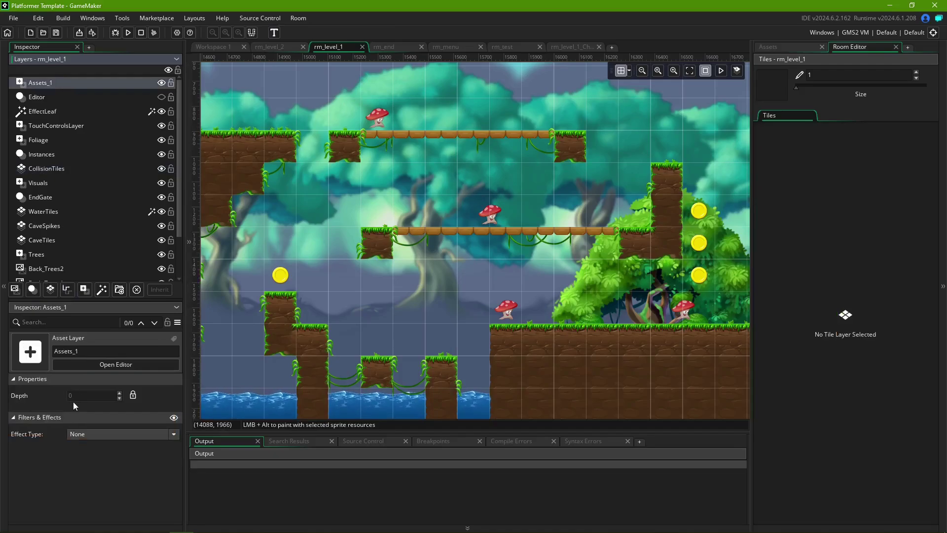
click(63, 110)
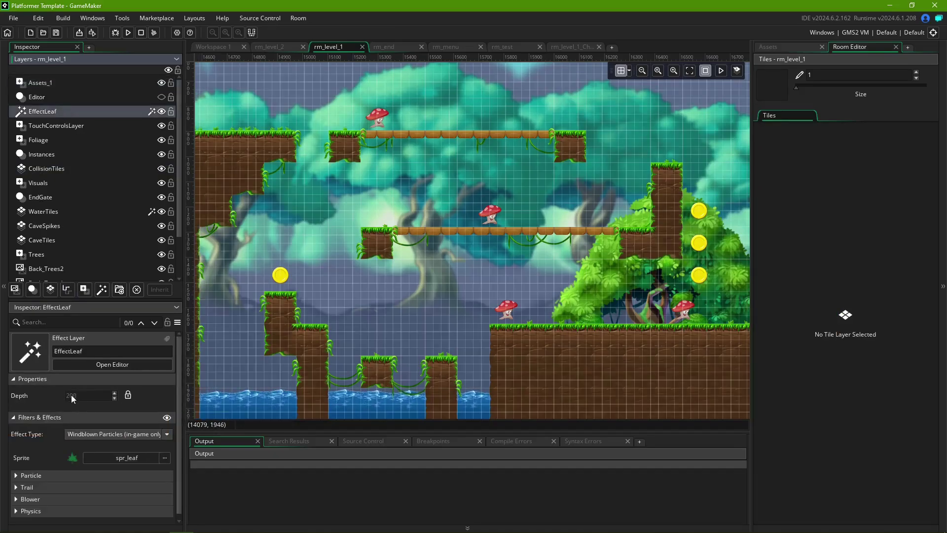
click(57, 256)
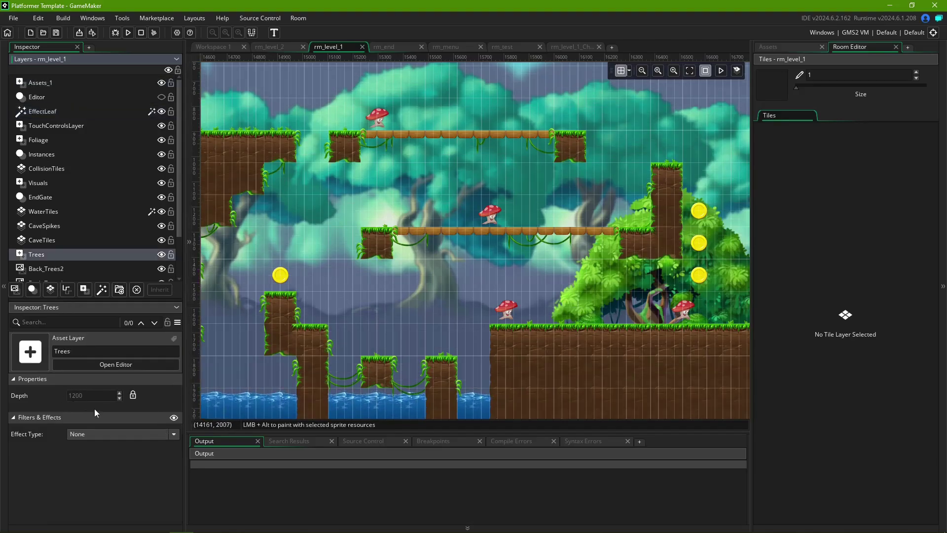
click(53, 153)
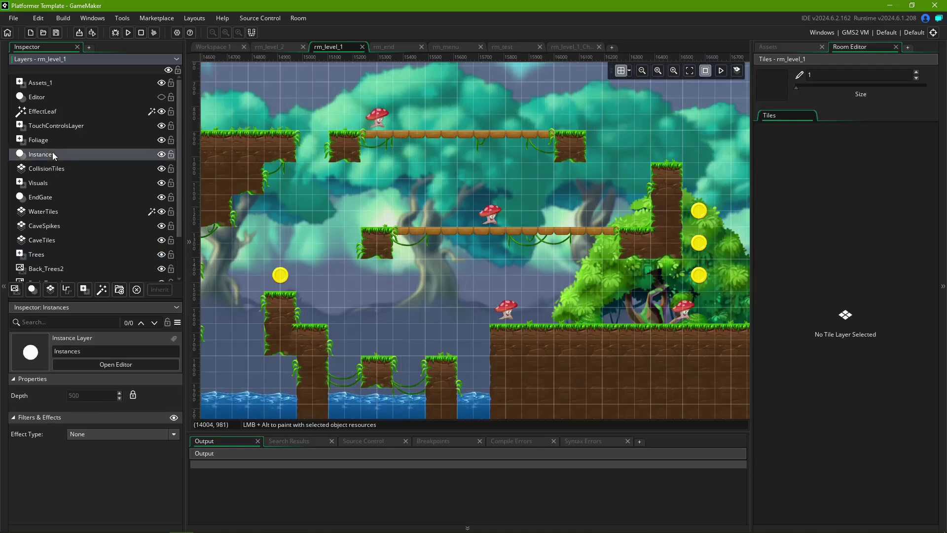
click(53, 84)
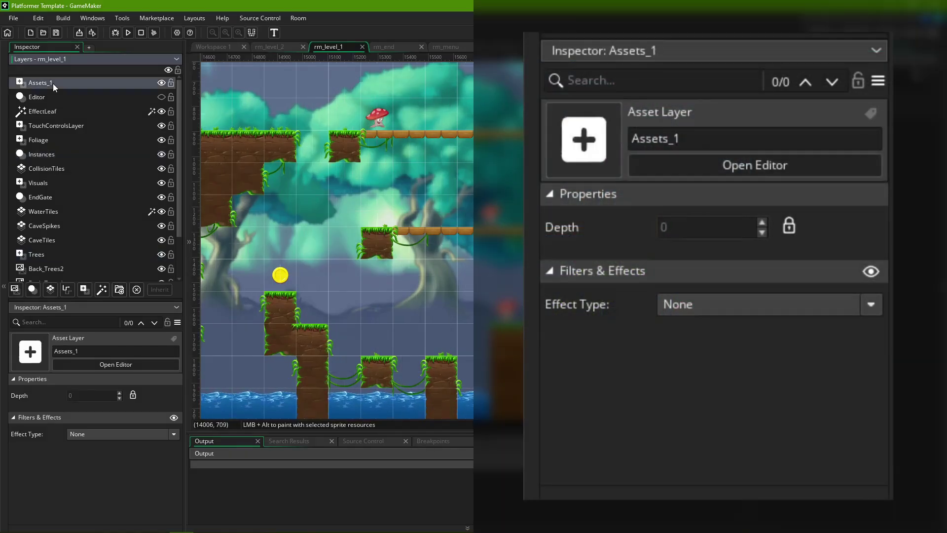
click(45, 254)
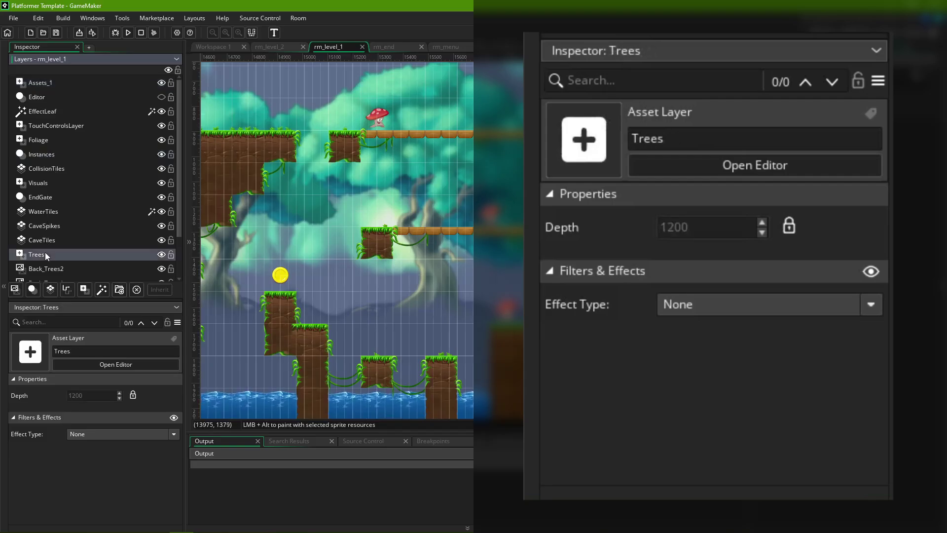
click(59, 156)
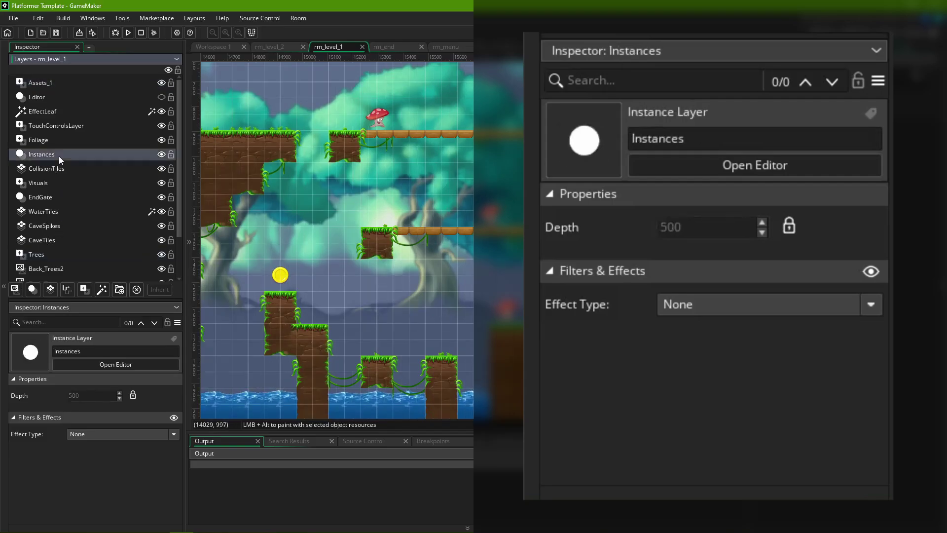
Unlock the Instances layer depth and change it from 500 to 100.
click(133, 396)
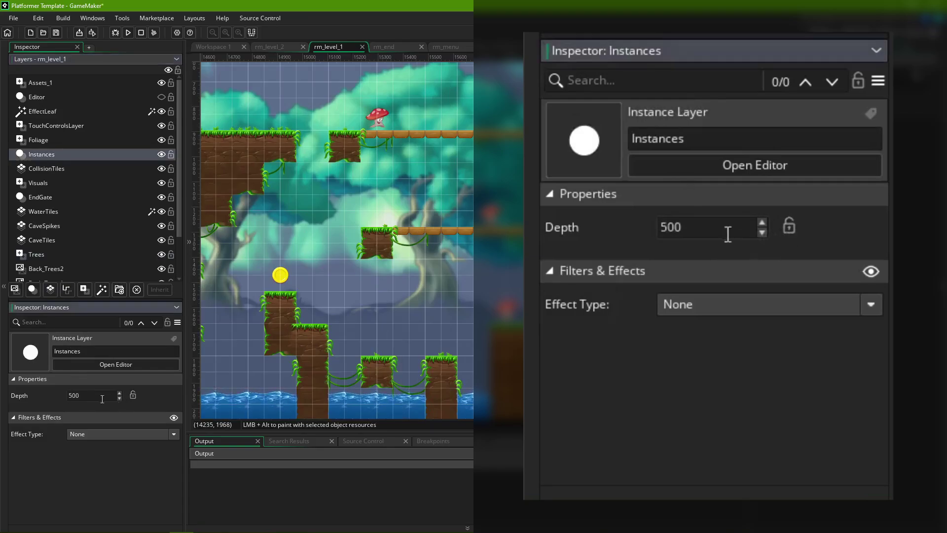
click(73, 396)
key(BackSpace)
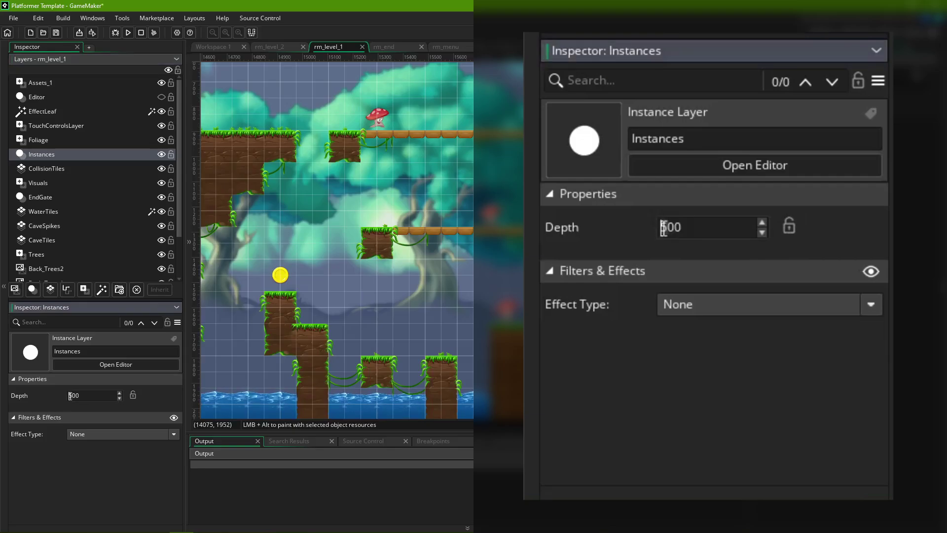
text(1)
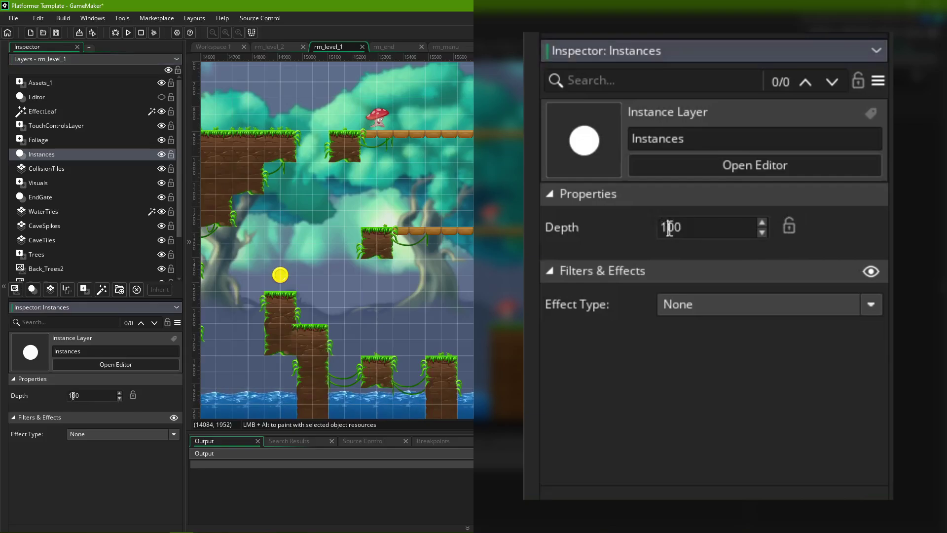
Review the Foliage, TouchControlsLayer and EffectLeaf layers before returning to Instances.
click(42, 141)
click(46, 126)
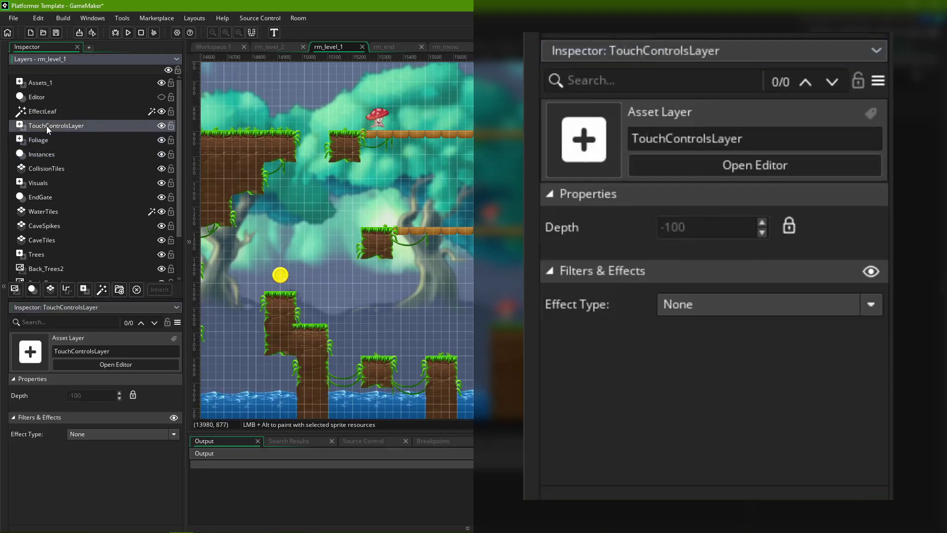
click(48, 112)
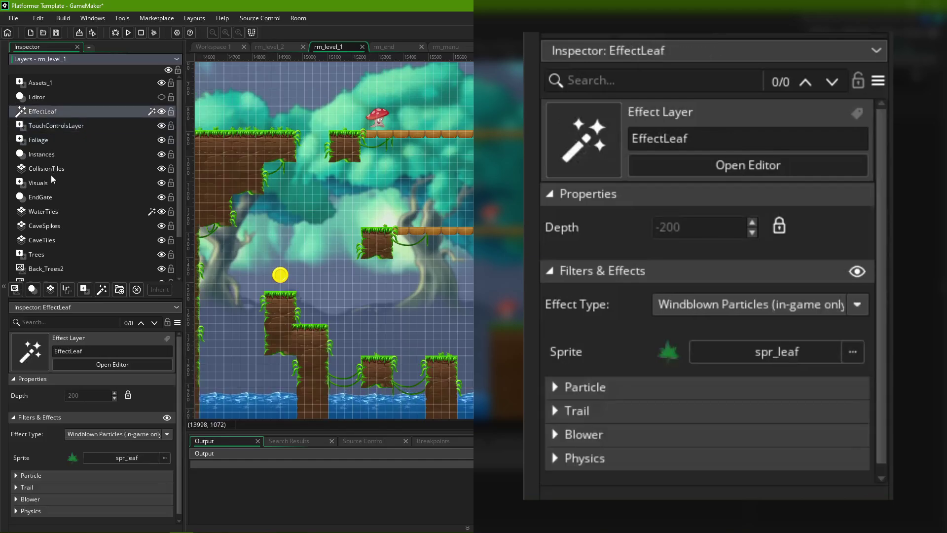
click(44, 154)
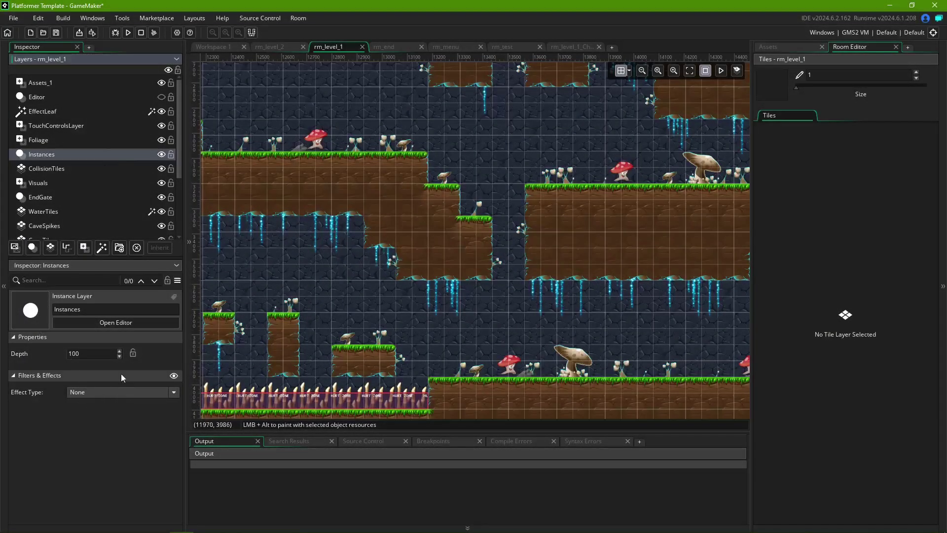
Apply the Underwater filter to the CaveTiles layer.
click(62, 140)
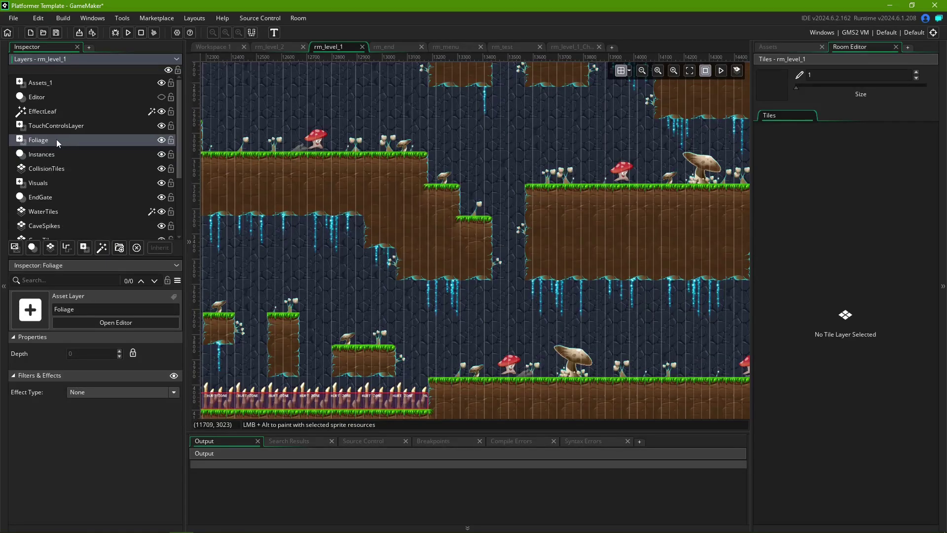
click(45, 167)
scroll(50, 188, down, 2)
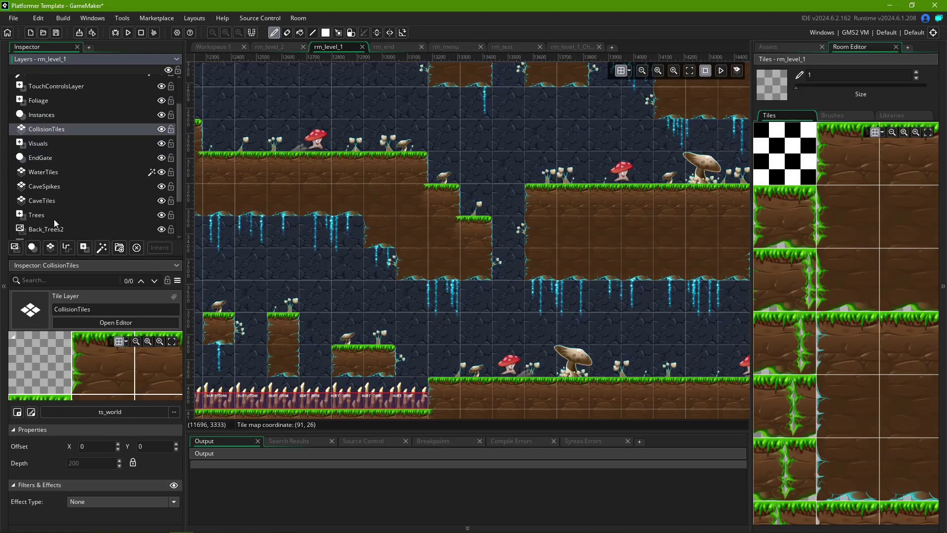
click(47, 229)
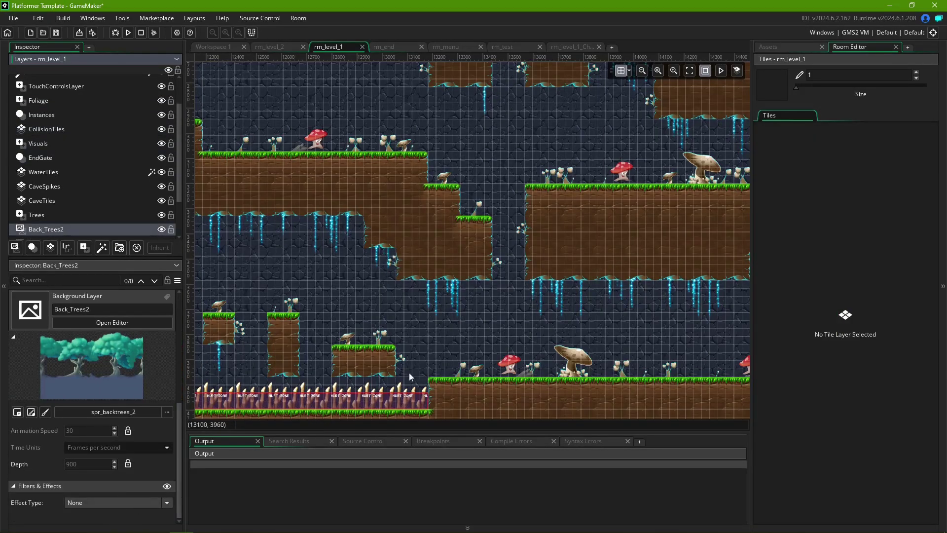
click(41, 200)
click(165, 501)
scroll(144, 459, down, 5)
click(144, 463)
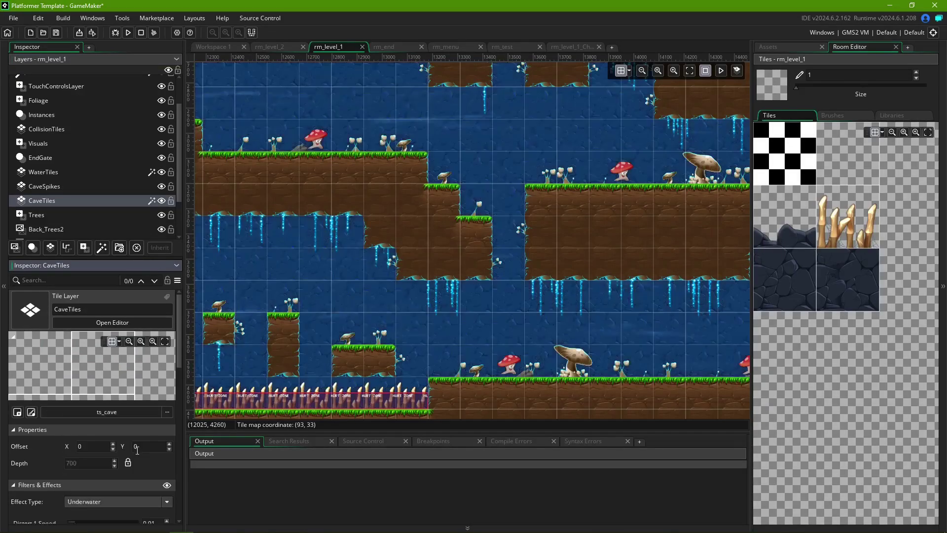
Apply the Hue filter to the CollisionTiles layer.
click(47, 129)
click(87, 501)
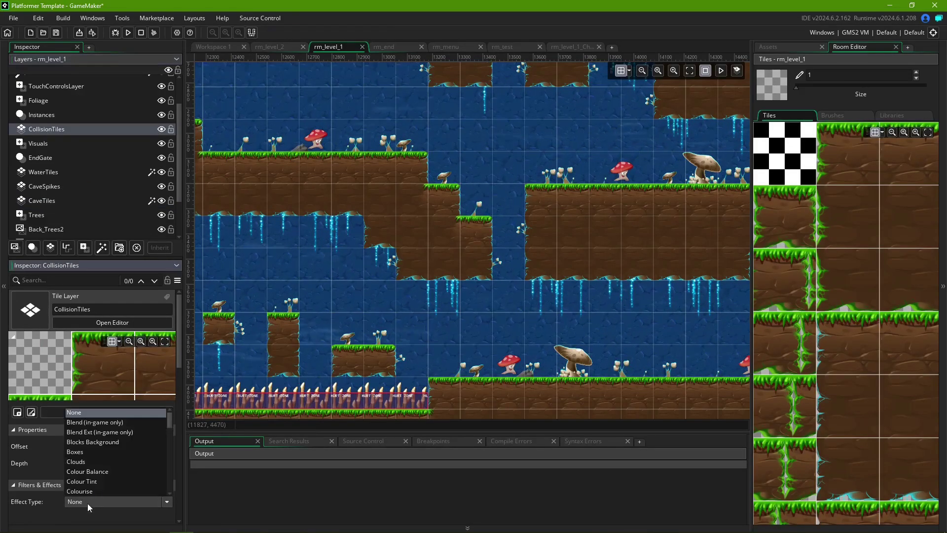
scroll(91, 473, down, 3)
click(94, 472)
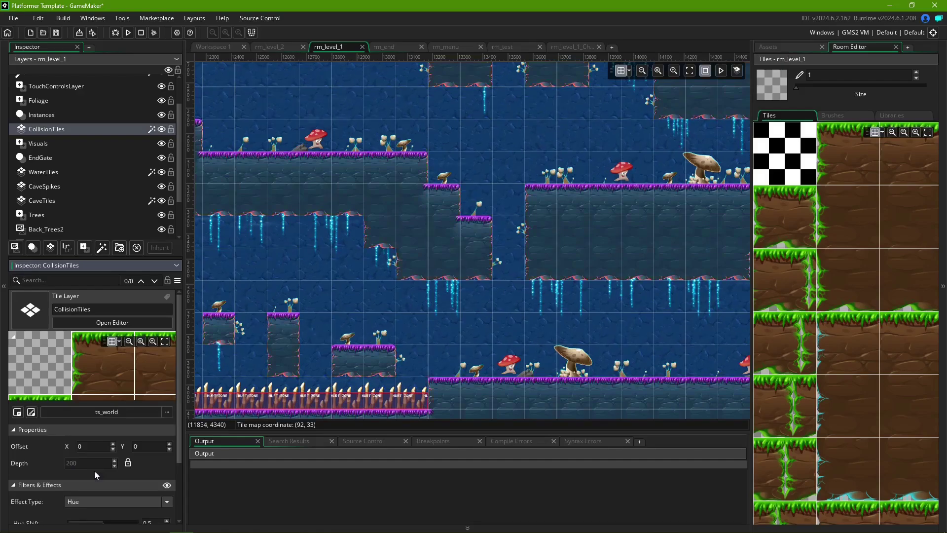
Add a new Effect_1 layer set to Heat Haze and hide the room grid.
click(97, 114)
click(101, 247)
click(119, 332)
click(112, 429)
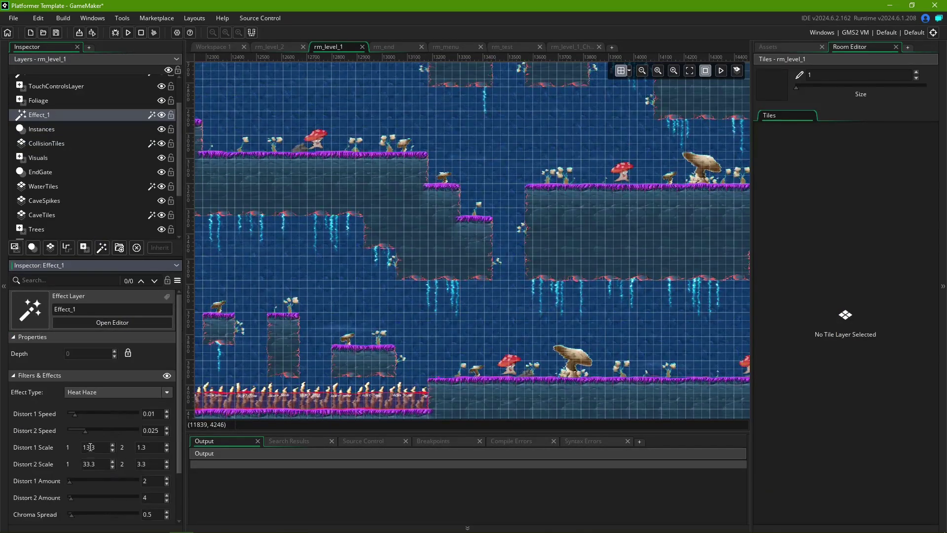
click(623, 71)
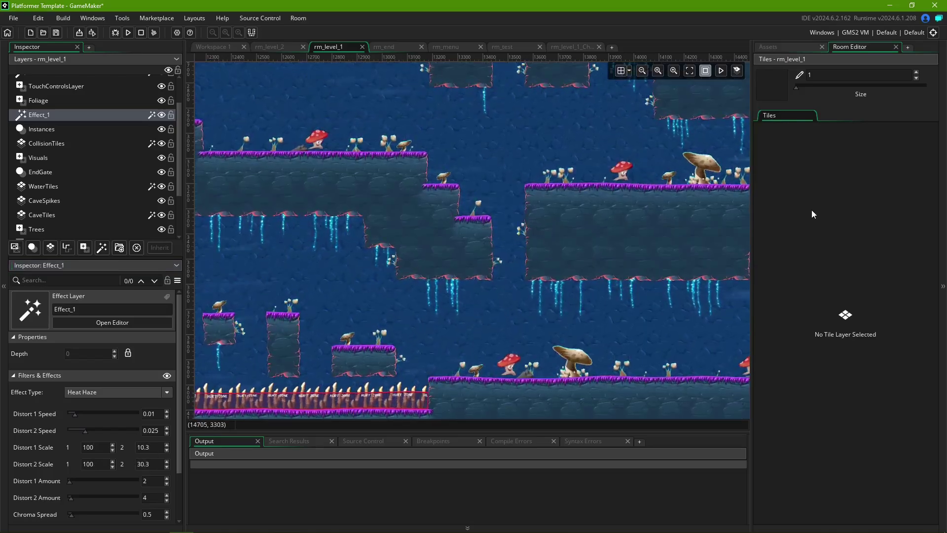
Tint the Visuals layer orange with Colourise, toggle the filter off and on, then undo it.
click(91, 157)
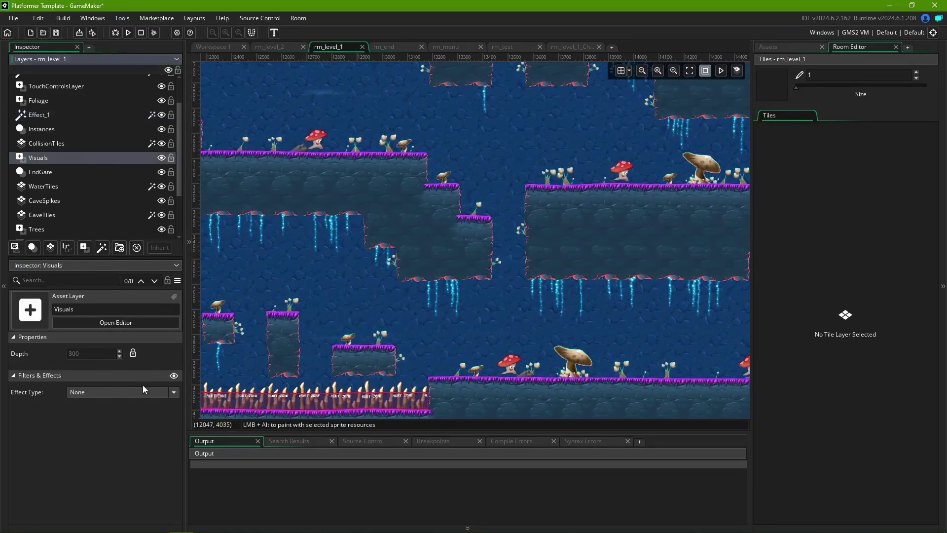
click(174, 392)
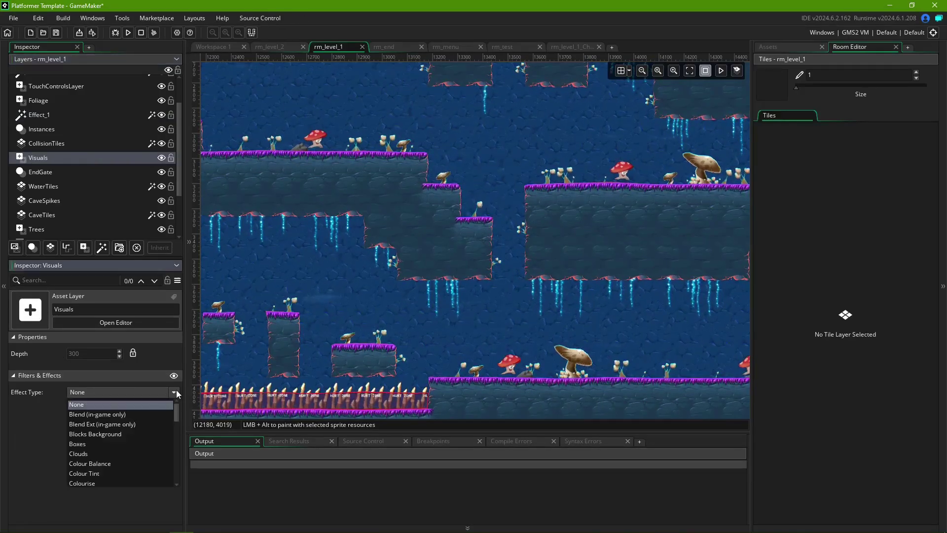
click(113, 482)
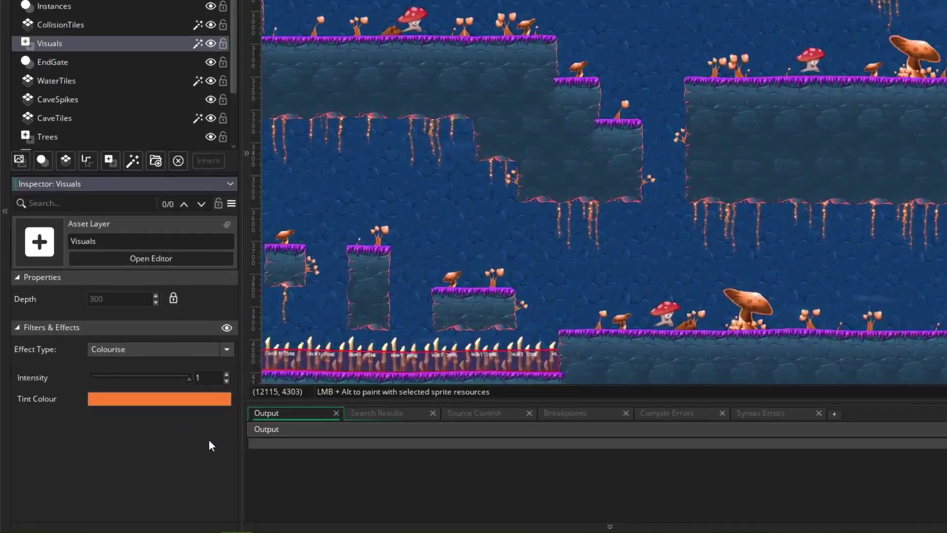
click(226, 328)
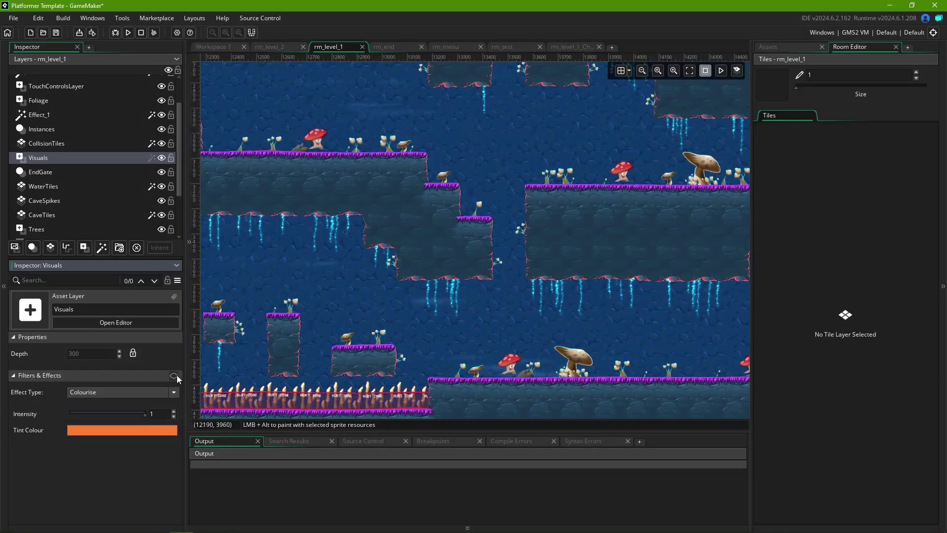
click(173, 375)
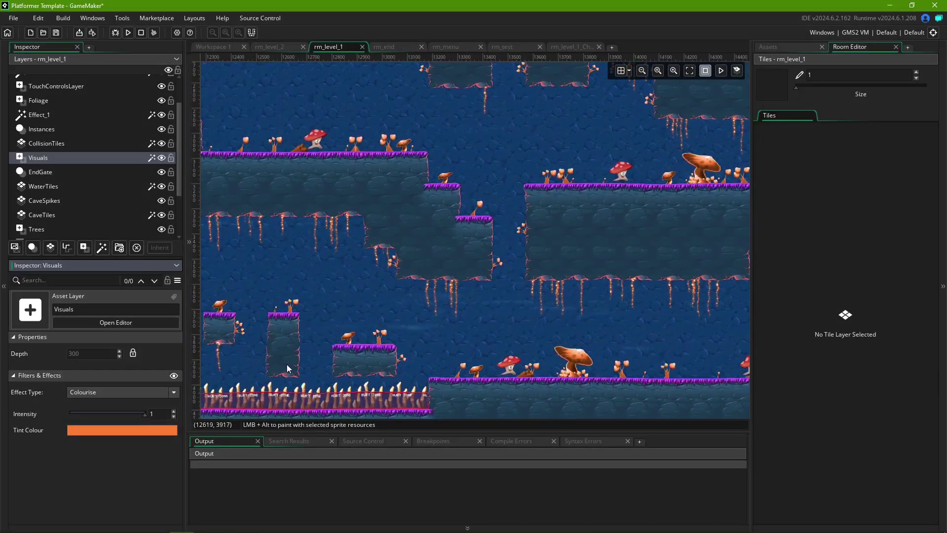
key(ctrl+z)
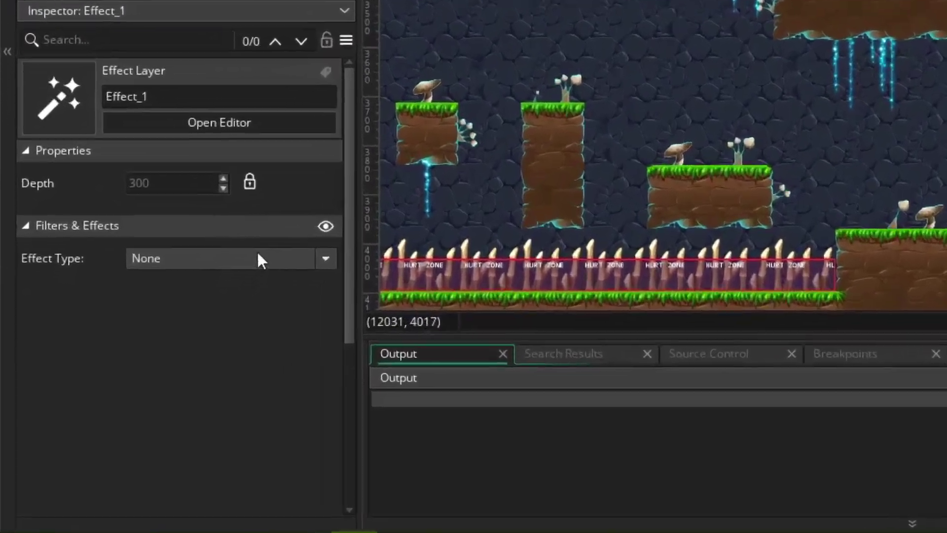
Preview Blocks Background, Boxes, Colour Tint, Desaturate and Edge Detect effects on Effect_1.
click(268, 258)
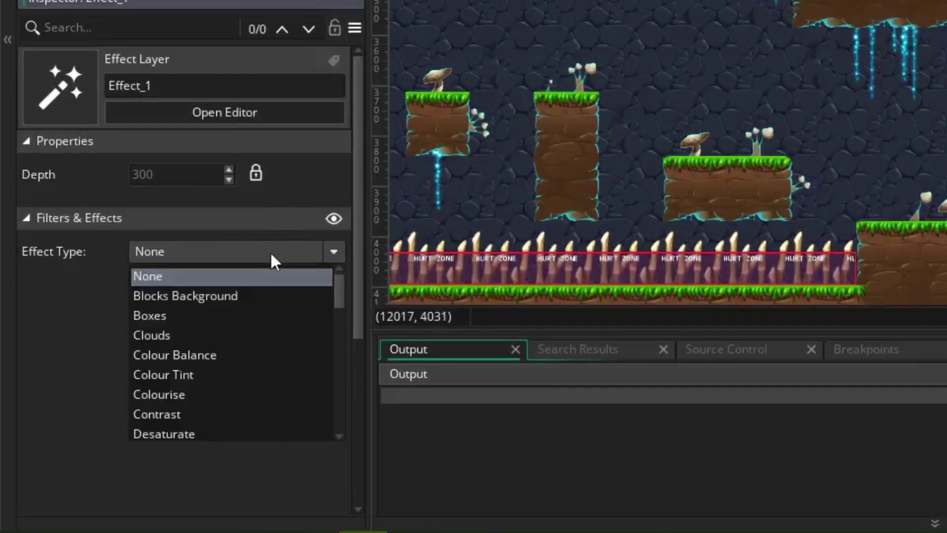
click(237, 302)
click(248, 256)
click(226, 316)
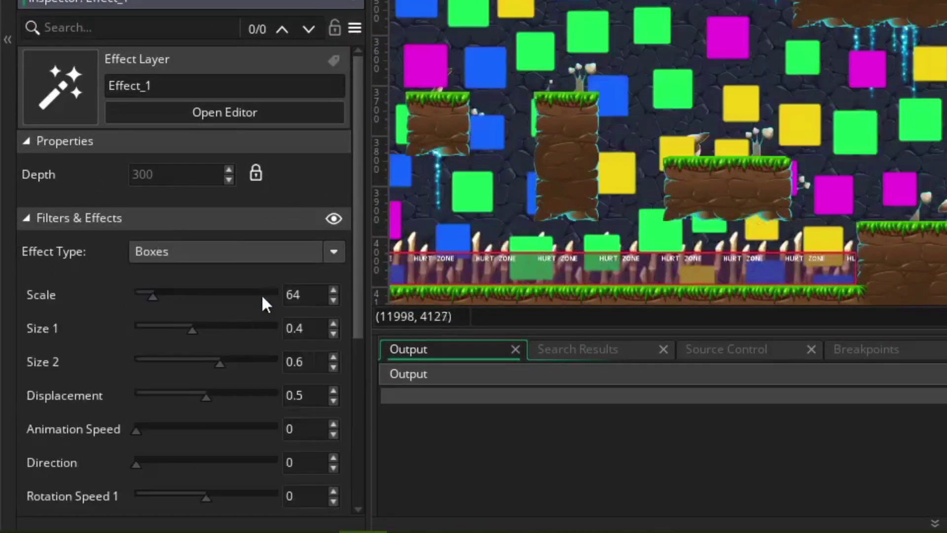
click(249, 252)
click(211, 373)
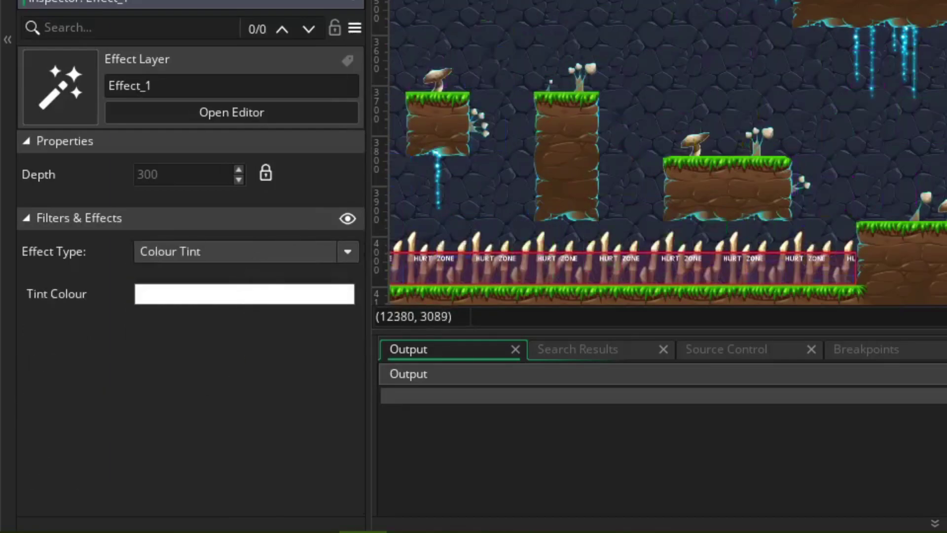
click(262, 253)
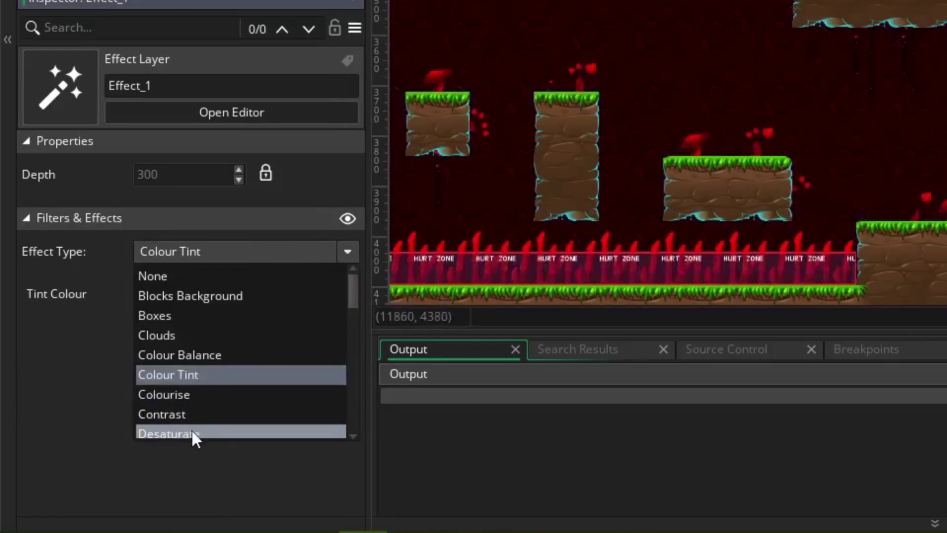
click(191, 433)
click(247, 260)
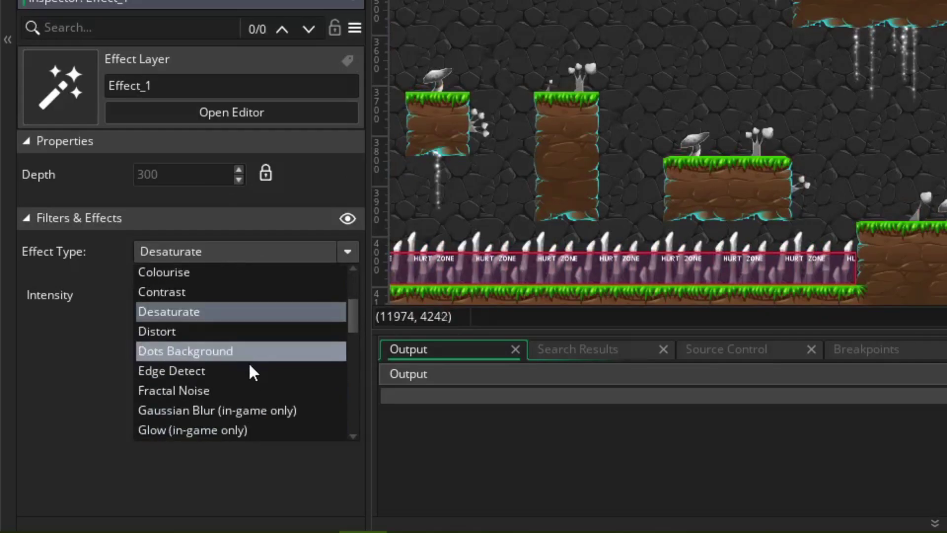
click(251, 370)
Apply Gaussian Blur to Effect_1 and run the level with F5 to test it.
click(290, 246)
scroll(266, 345, down, 2)
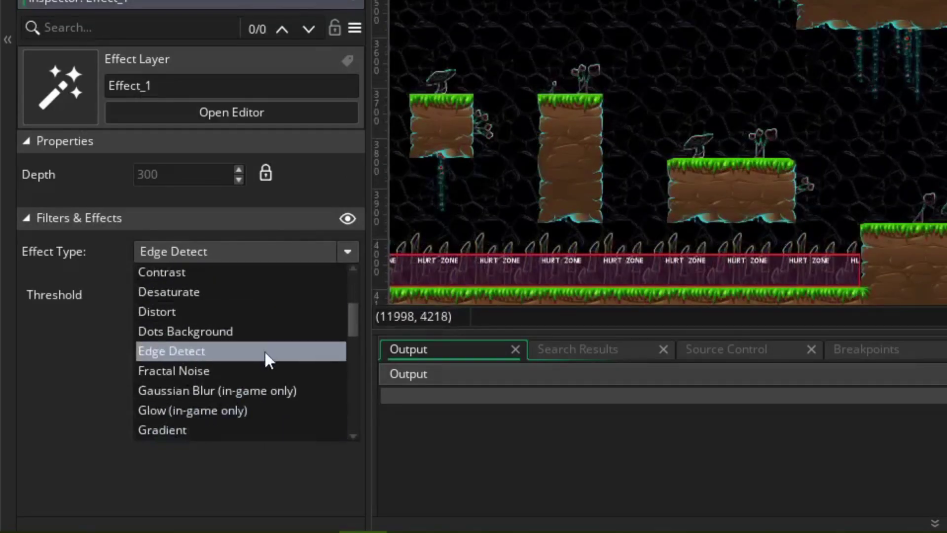
click(256, 389)
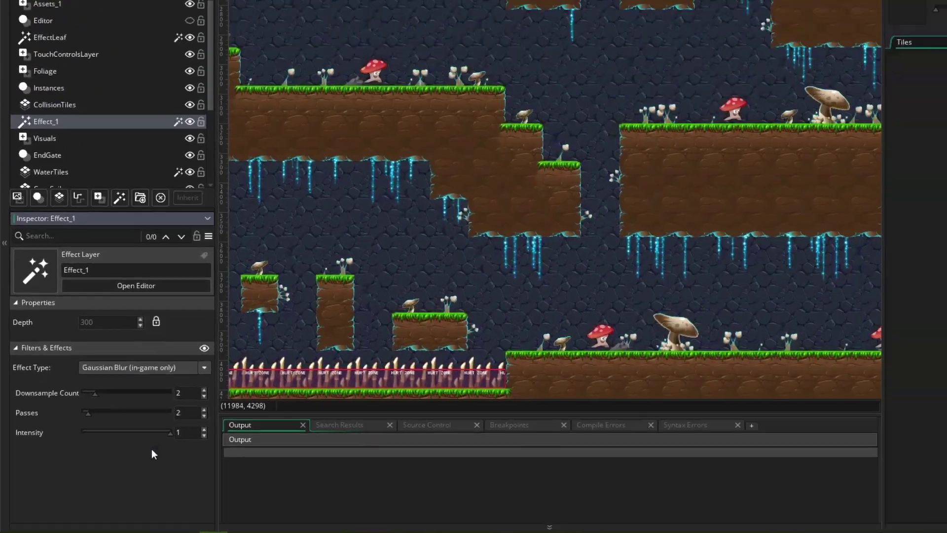
key(F5)
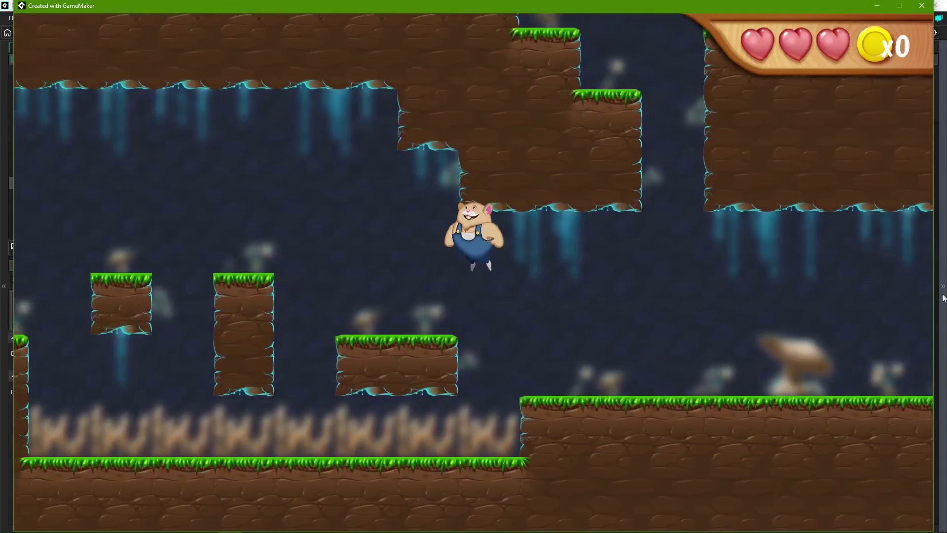
key(Left)
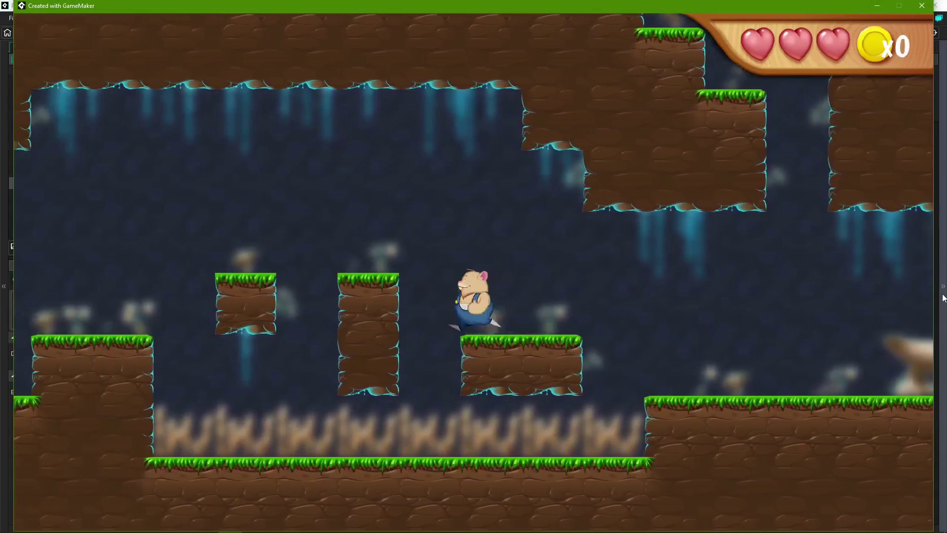
key(space)
scroll(840, 333, down, 15)
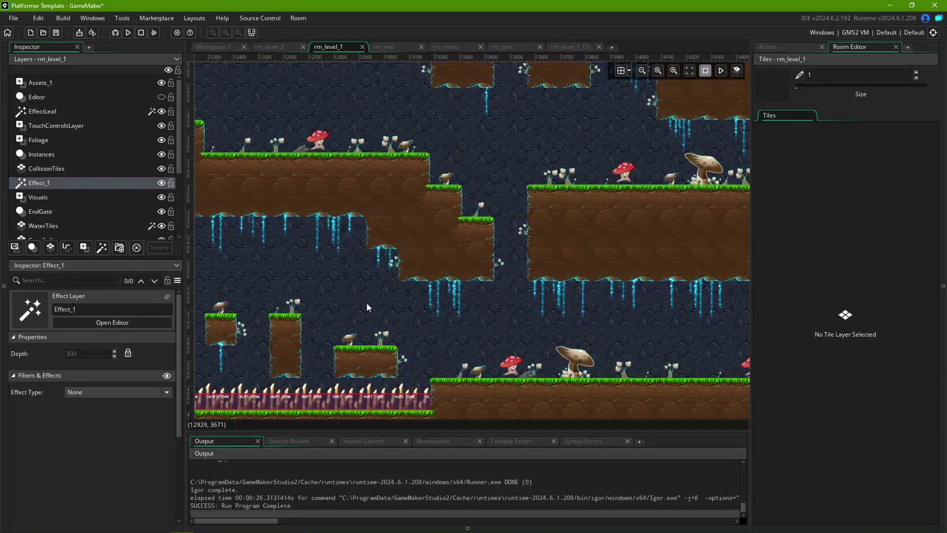
Apply Clouds to Effect_1 with Edge Fade 17 and a dark blue 4C587F light colour.
click(140, 392)
click(102, 433)
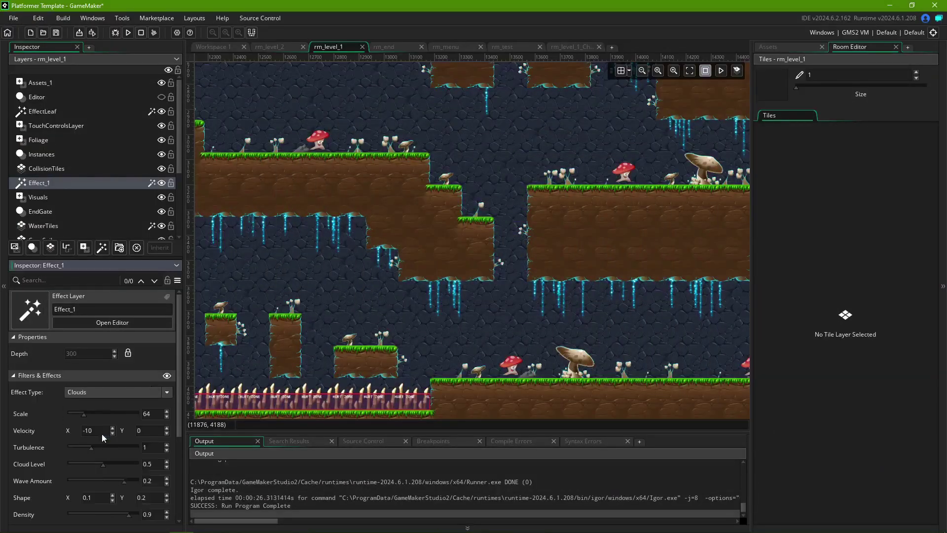
click(103, 378)
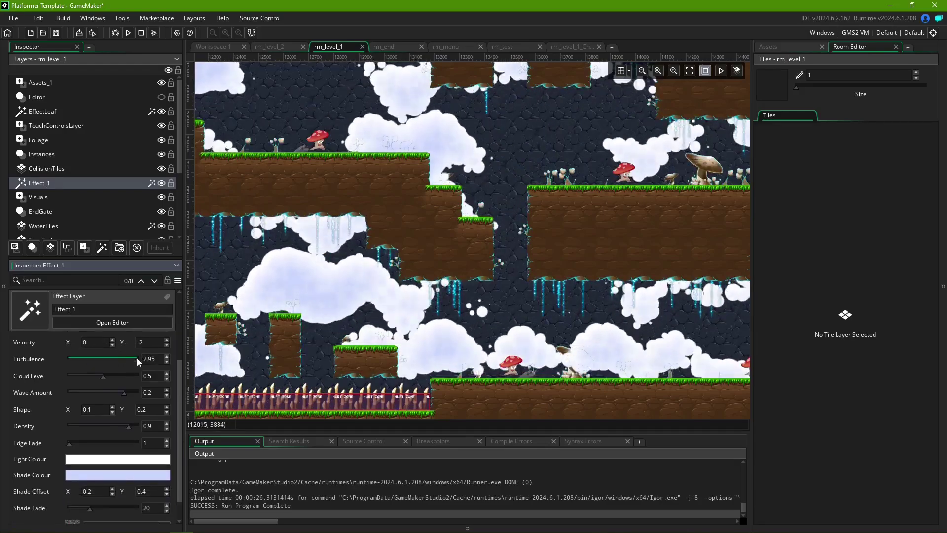
drag(70, 440, 87, 441)
scroll(86, 442, down, 1)
click(117, 438)
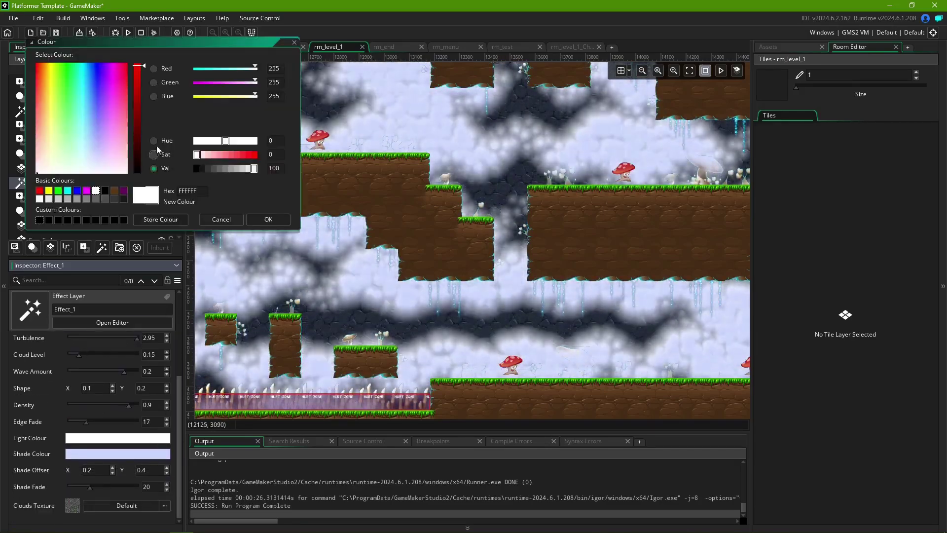
click(213, 167)
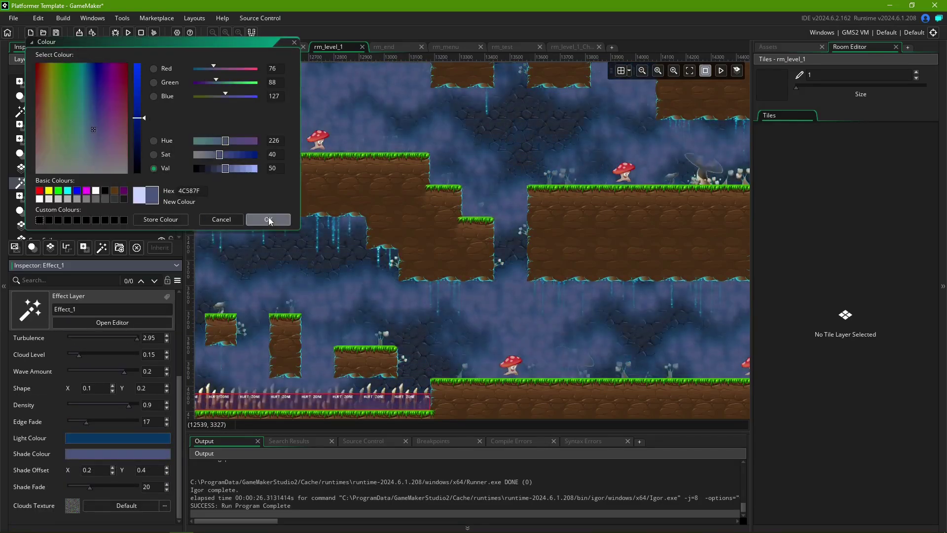
click(268, 219)
Try Posterise (3 colour levels), Edge Detect, Pixelate and Zoom Blur as Effect_1's filter.
click(155, 393)
click(155, 393)
scroll(147, 430, down, 3)
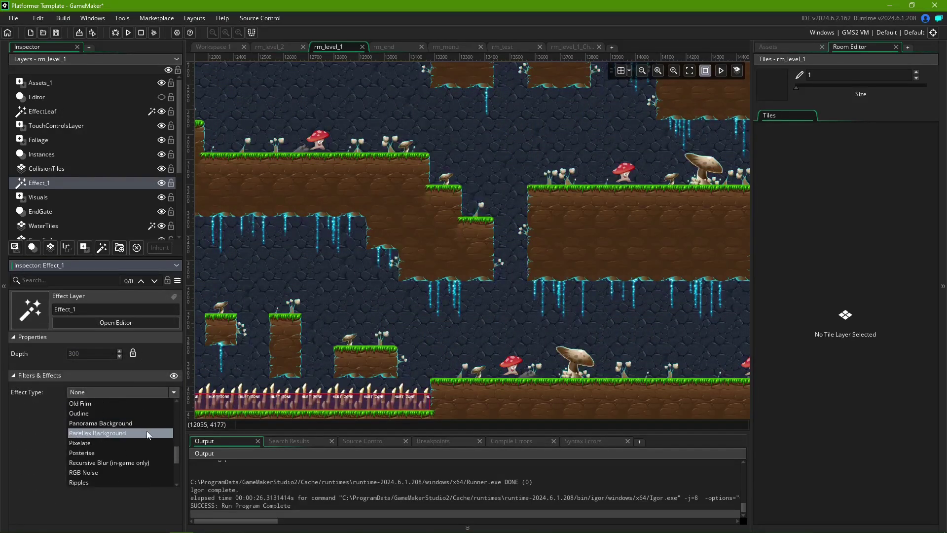
click(125, 450)
drag(77, 413, 72, 412)
click(148, 391)
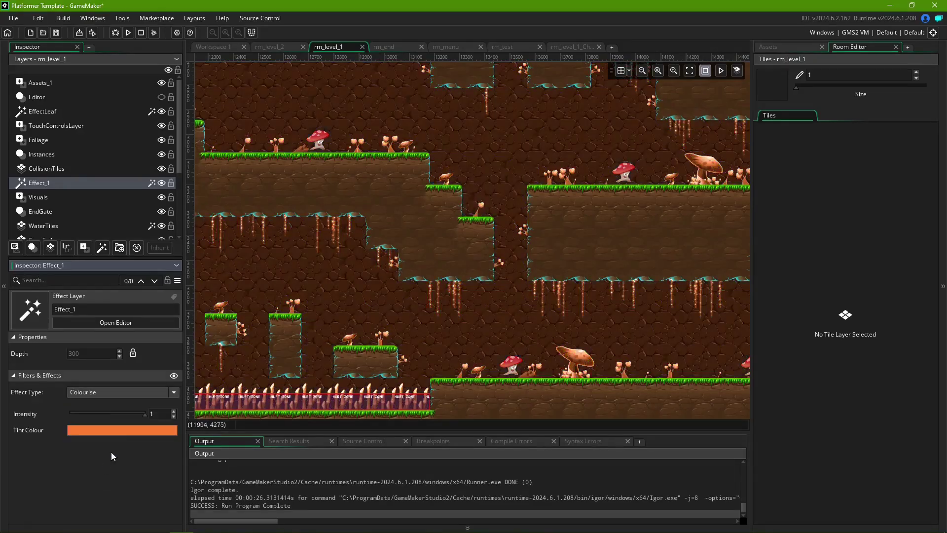
scroll(129, 393, down, 4)
click(110, 451)
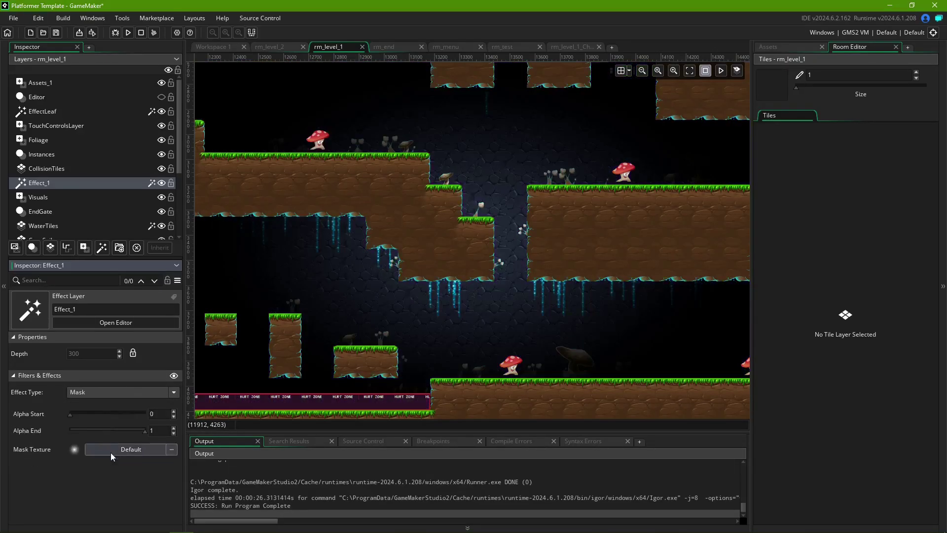
click(126, 392)
scroll(109, 451, down, 5)
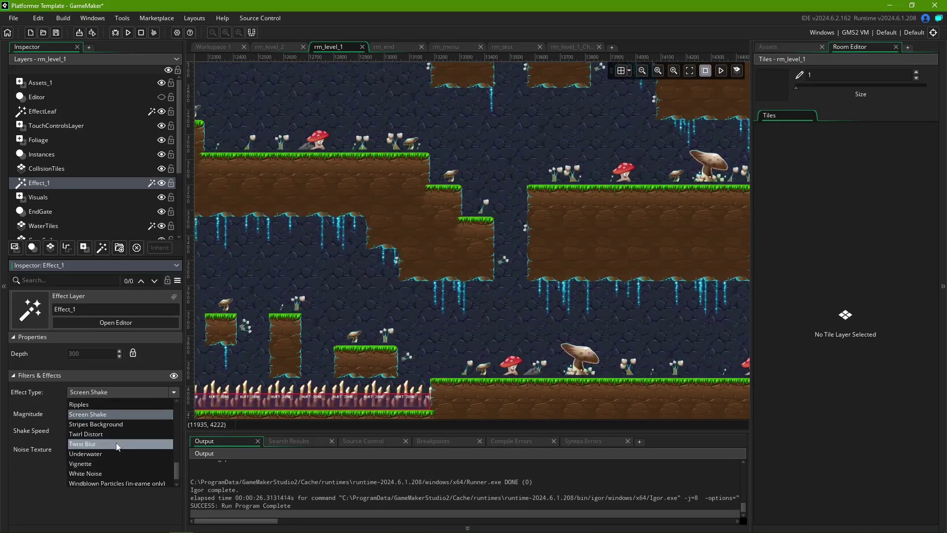
click(105, 475)
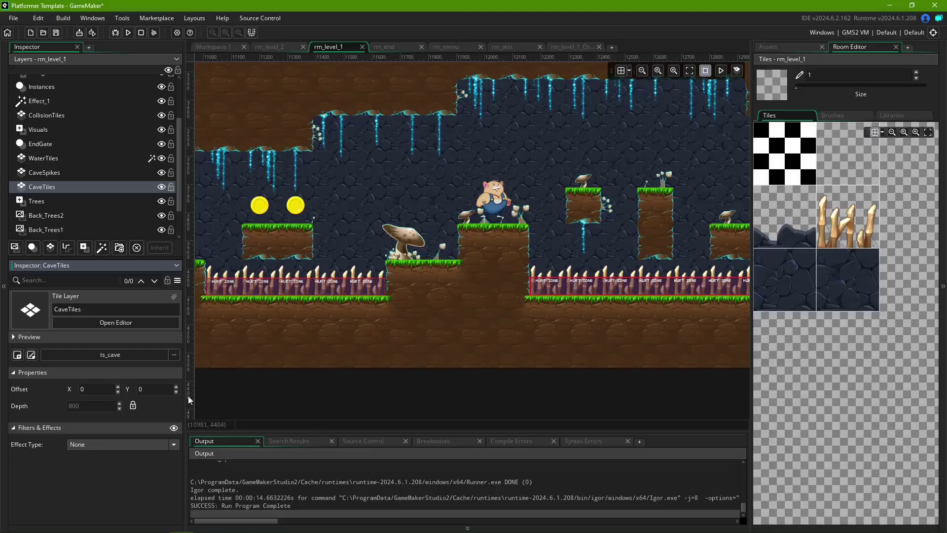
Try a Colourise filter on the CaveTiles layer, then reset it to None.
click(151, 444)
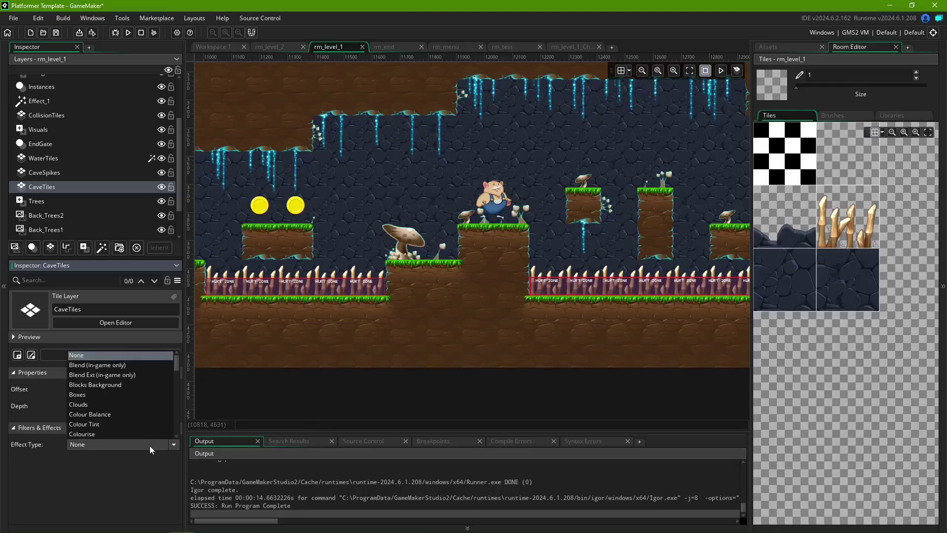
click(123, 434)
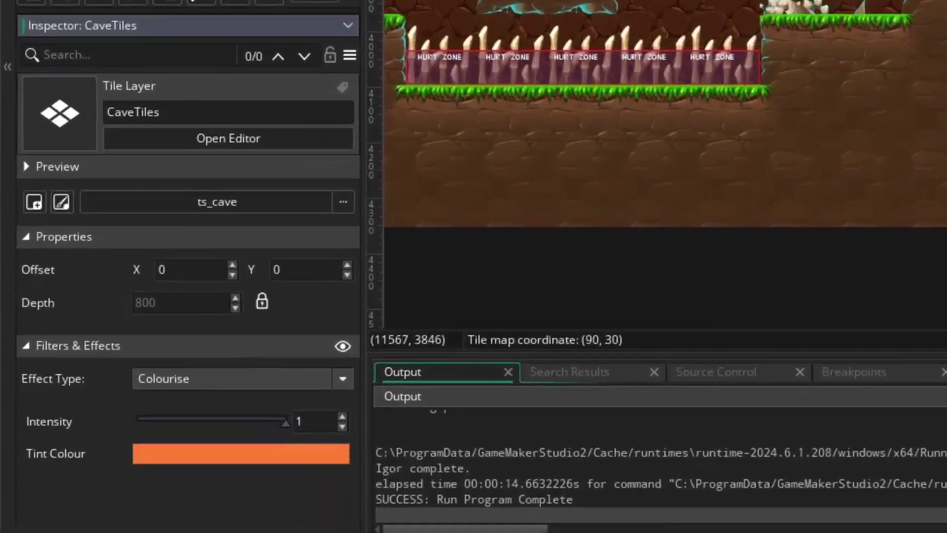
click(250, 376)
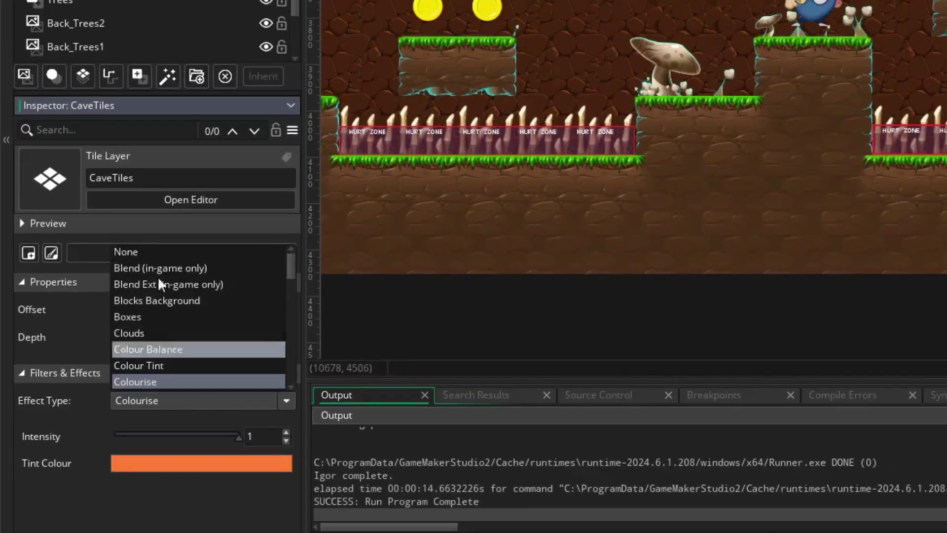
click(170, 203)
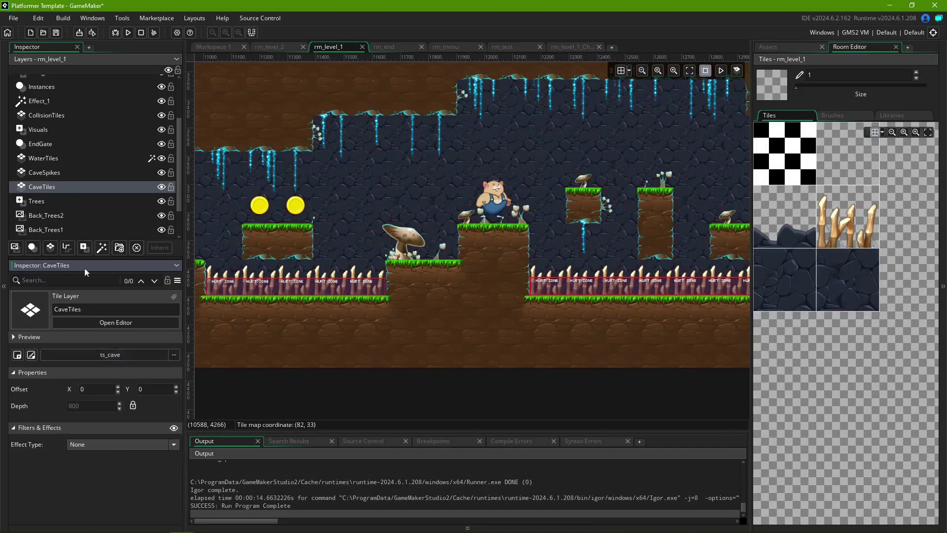
Give Effect_1 an orange Colourise filter and move the layer above Foliage.
click(46, 99)
click(125, 391)
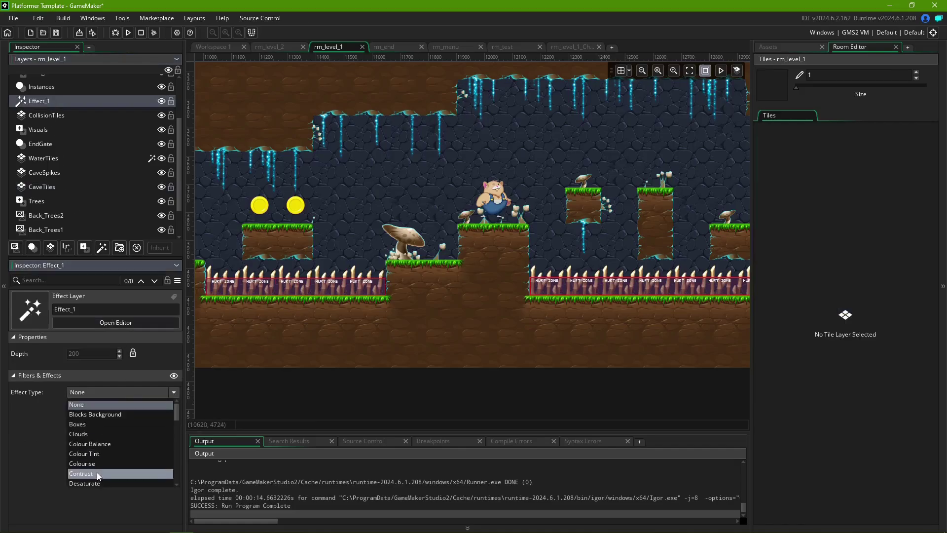
click(97, 466)
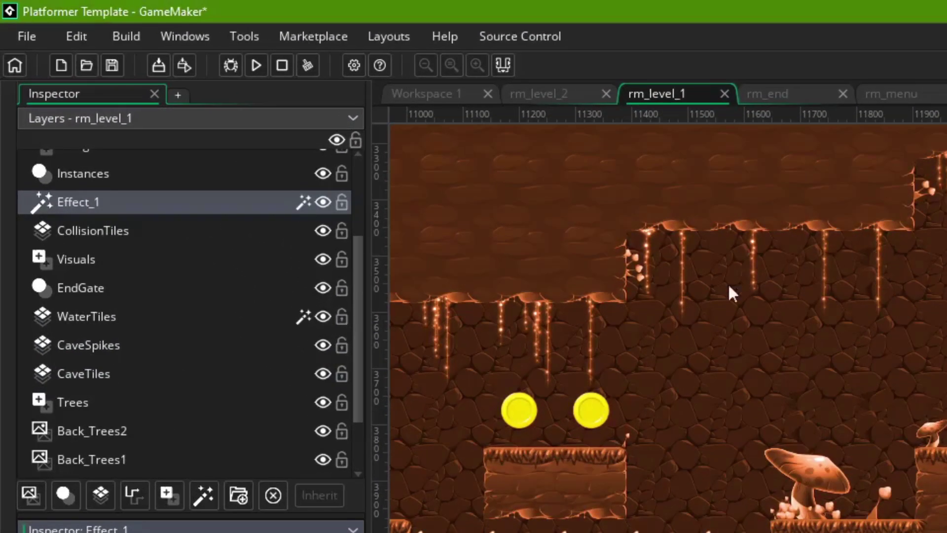
drag(214, 207, 155, 275)
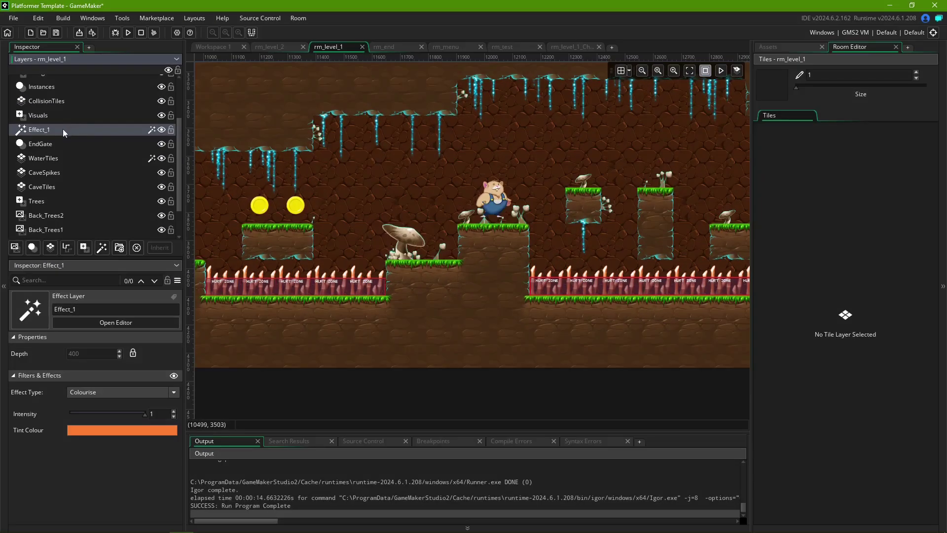
drag(63, 130, 75, 104)
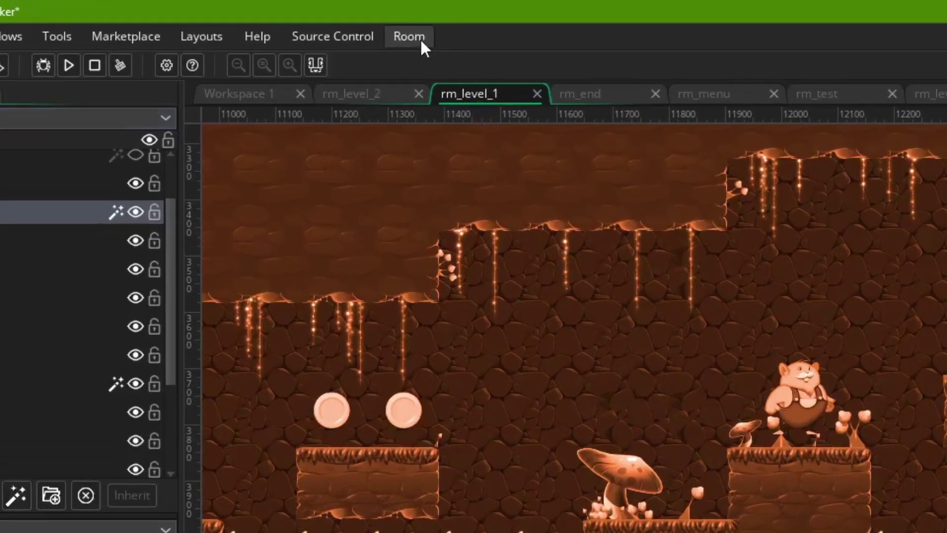
Disable the room's Filters Preview from the Room menu, then enable it again.
click(304, 19)
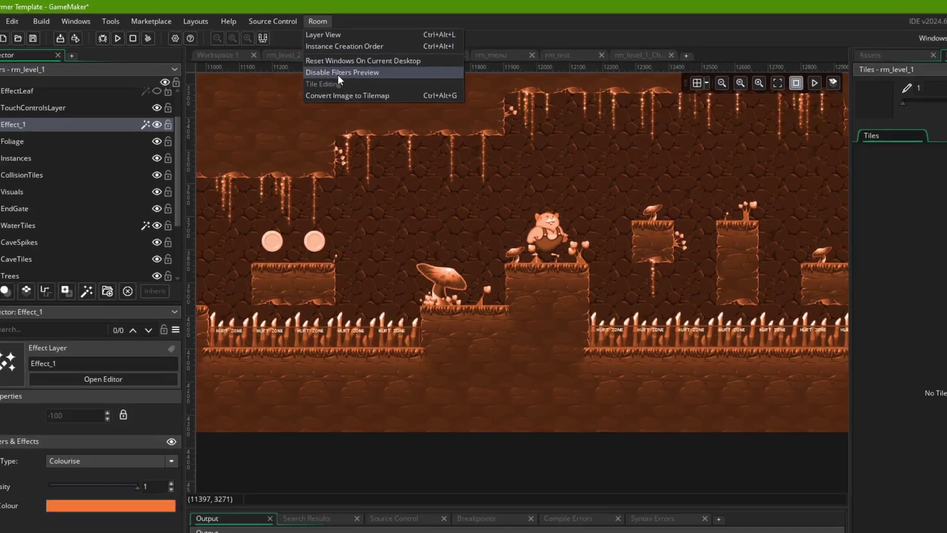
click(442, 126)
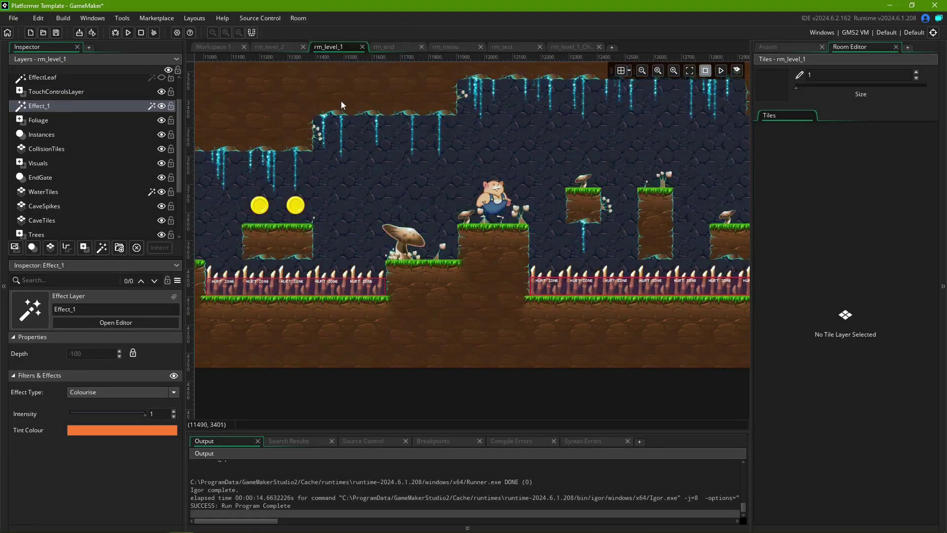
click(301, 19)
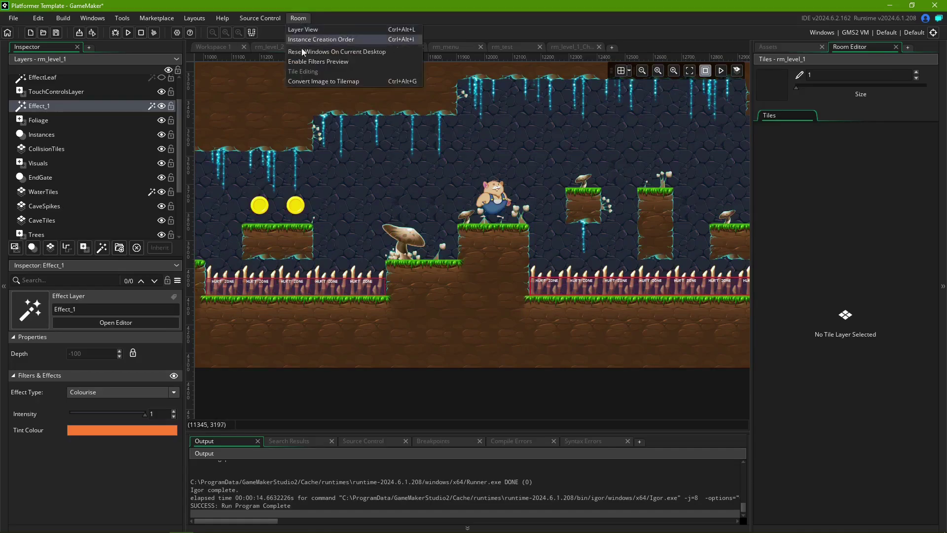
click(304, 61)
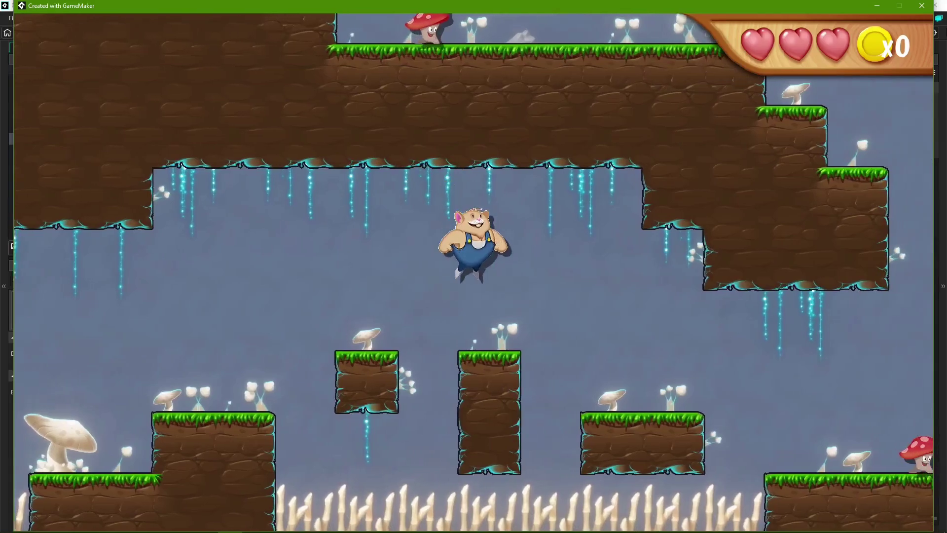
Jump and move the hamster through the cave, then minimise the game window.
key(space)
key(Left)
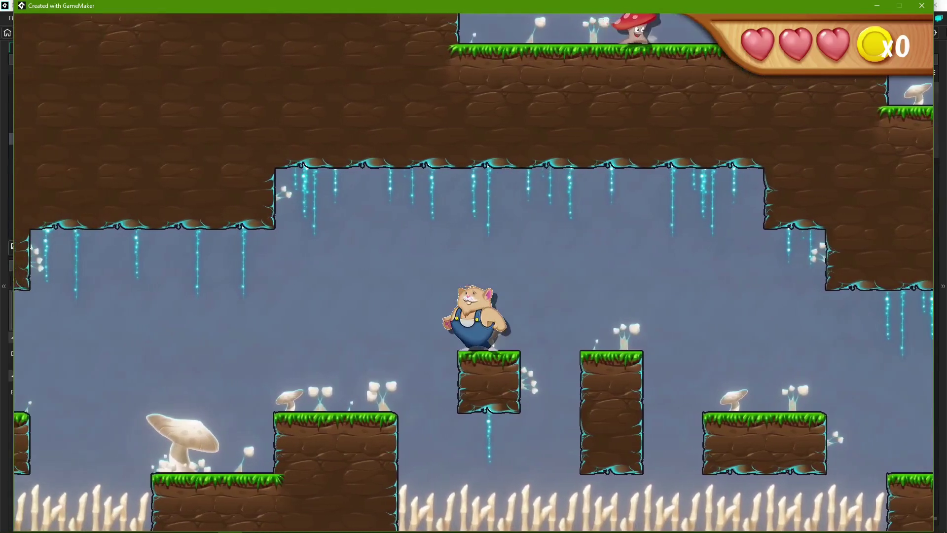
key(space)
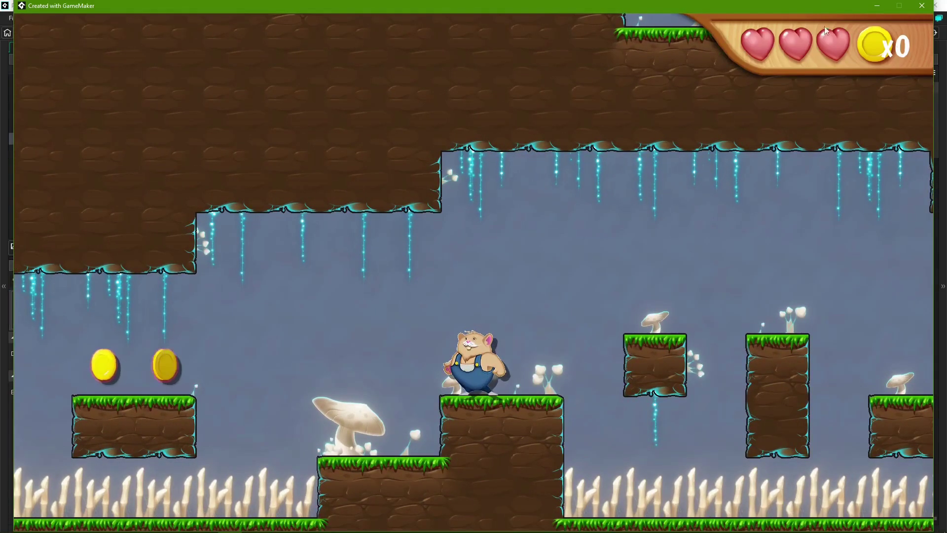
click(875, 6)
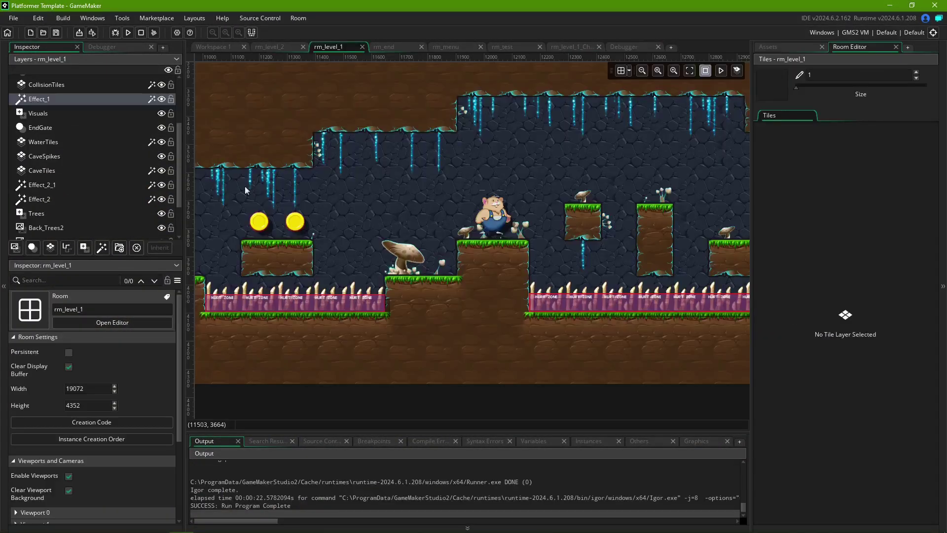
Delete the Effect_2_1 and Effect_2 layers, confirming each deletion.
click(40, 184)
key(Delete)
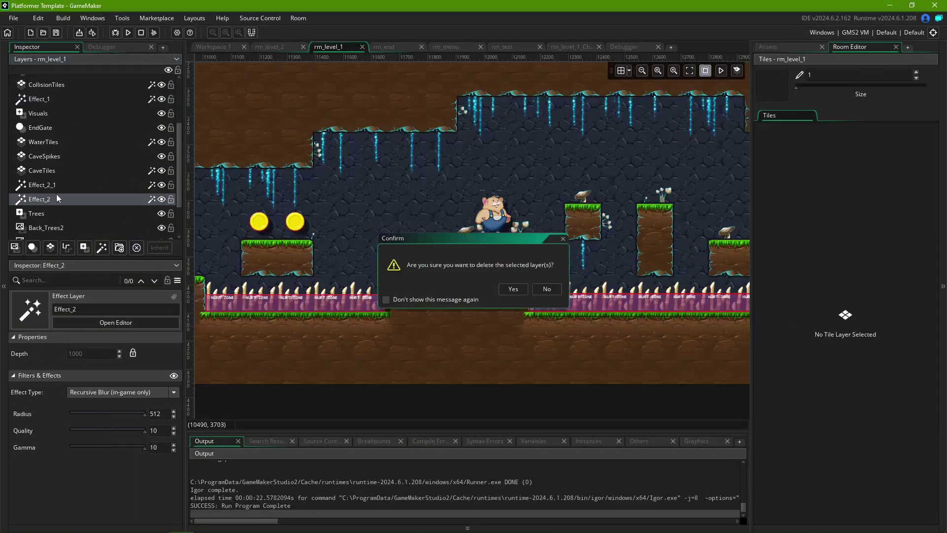
key(Return)
key(Delete)
key(Return)
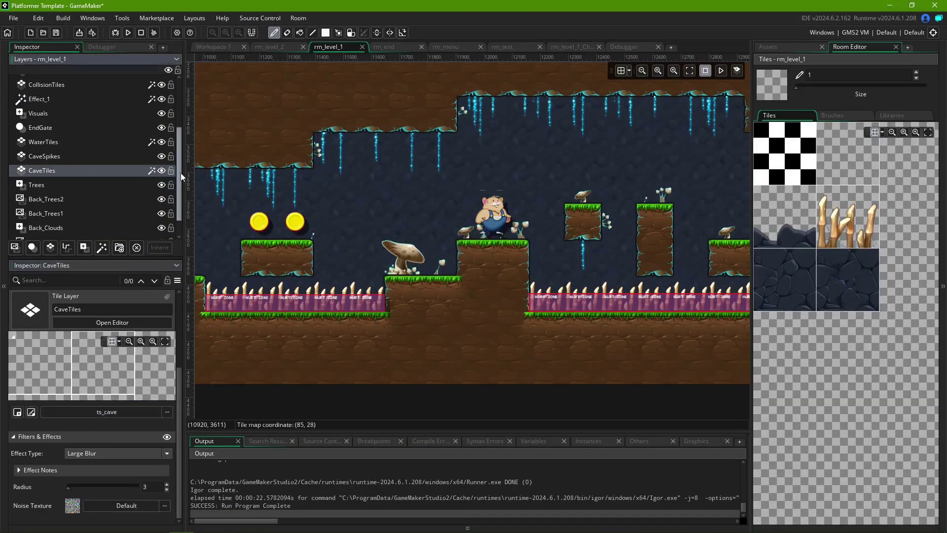
Check the remaining layers, rerun the game, and close the game window.
scroll(89, 148, up, 2)
click(40, 163)
click(90, 149)
click(87, 134)
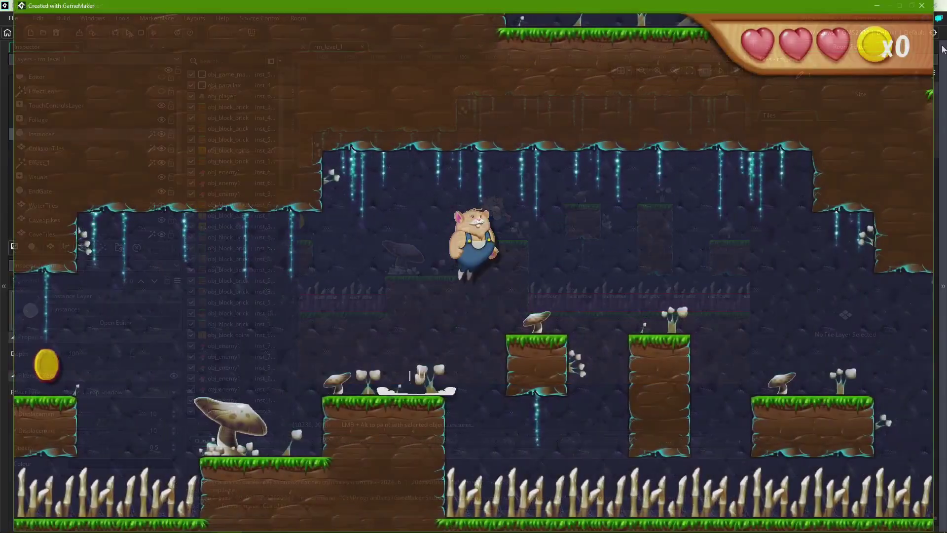
key(space)
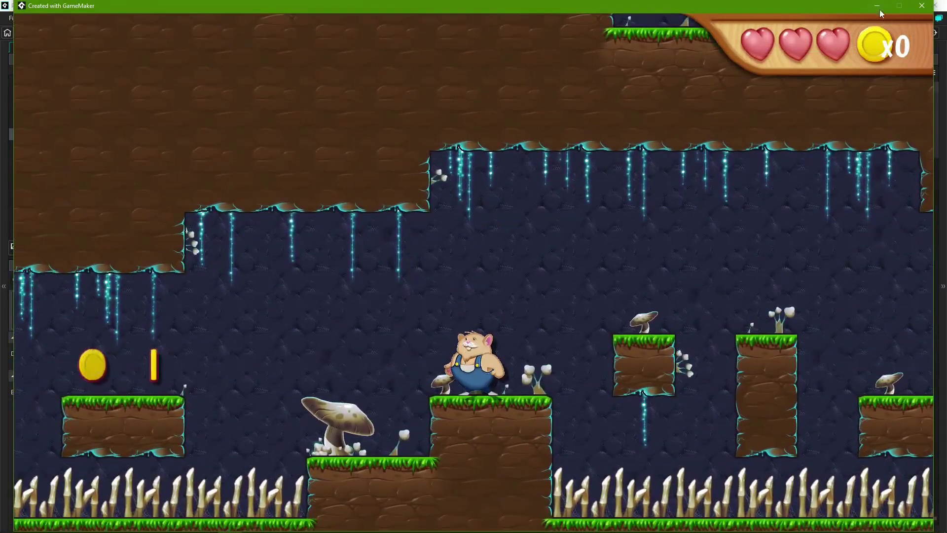
click(921, 5)
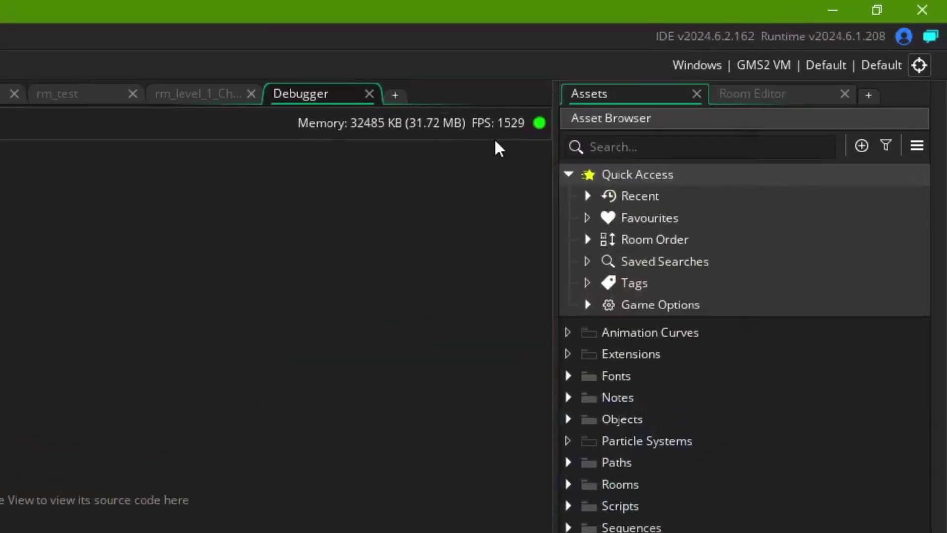